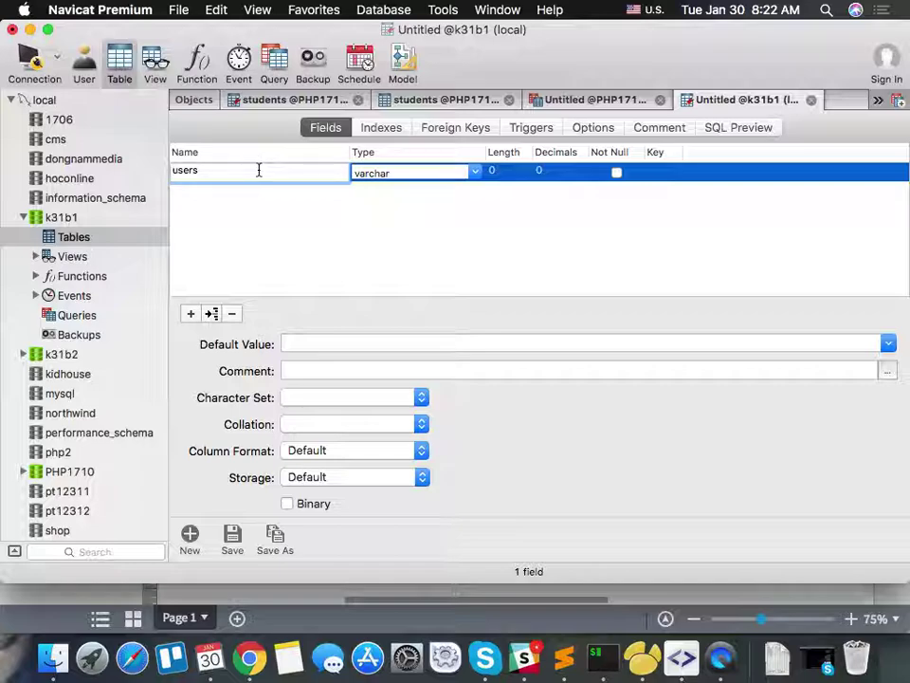
Step: Rename the first field to id, set its type to int and make it the primary key
double_click(264, 171)
type("id")
key("Tab")
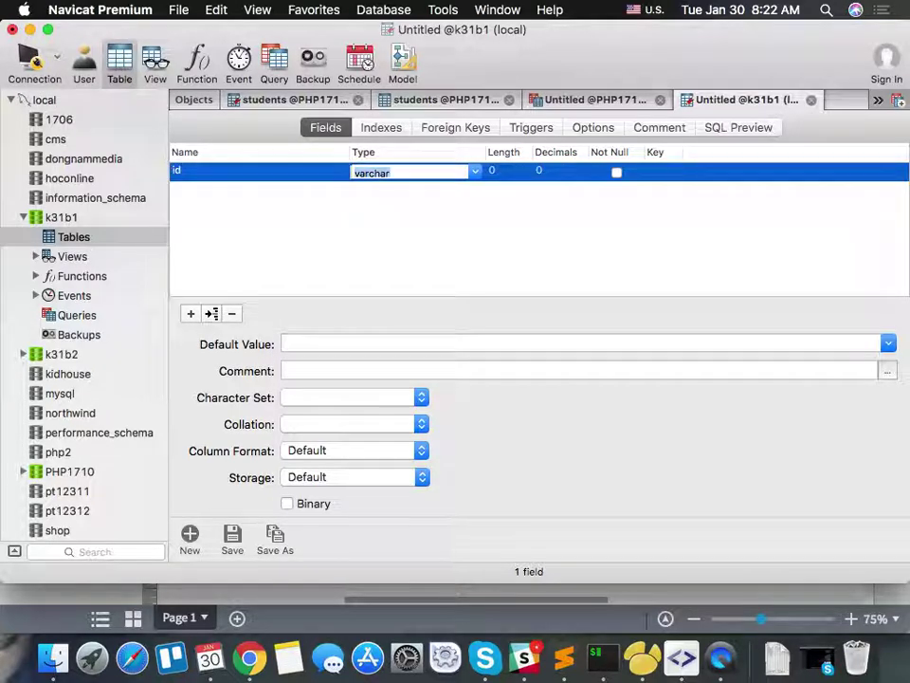
type("int")
key("Tab")
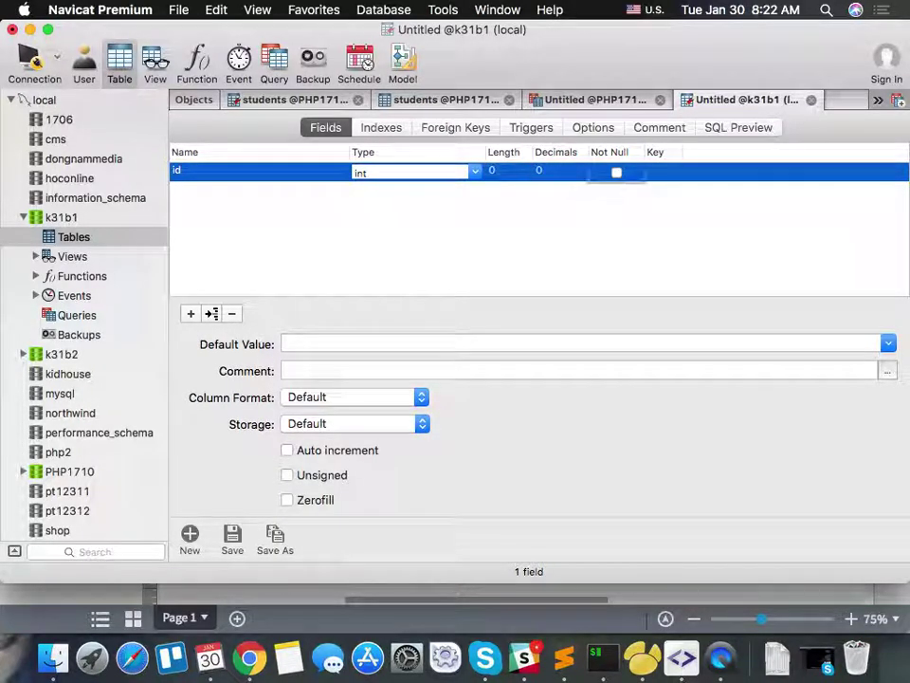
left_click(663, 172)
Step: Add a second field named name with type varchar
key("Down")
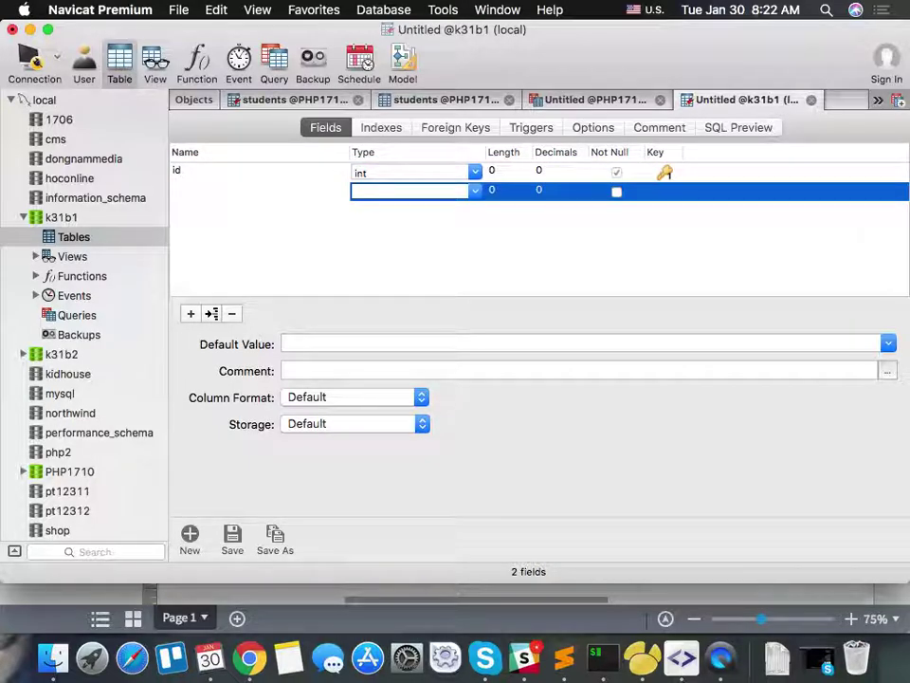
left_click(258, 175)
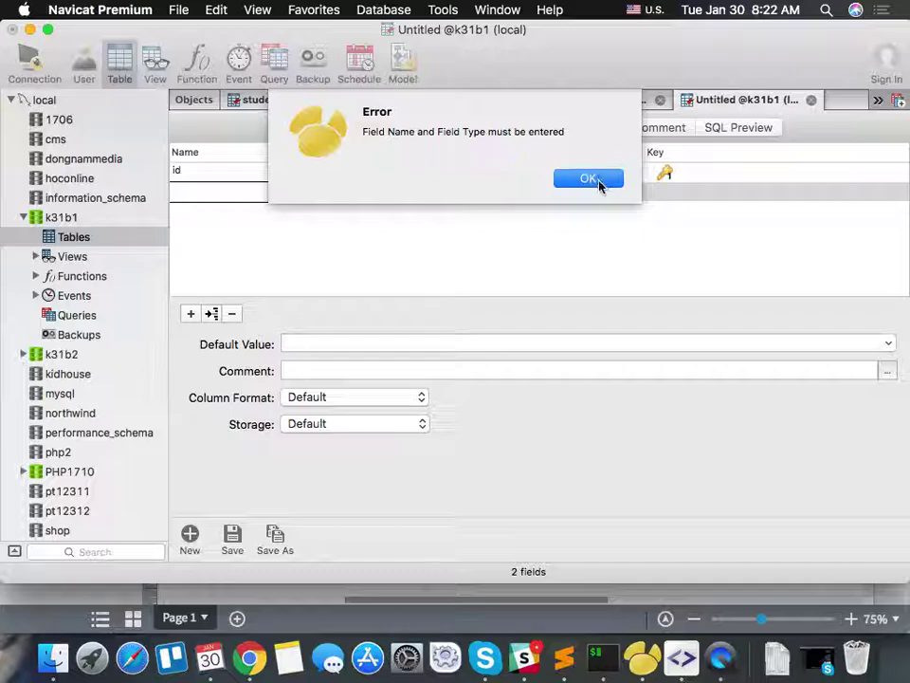
left_click(597, 181)
type("name")
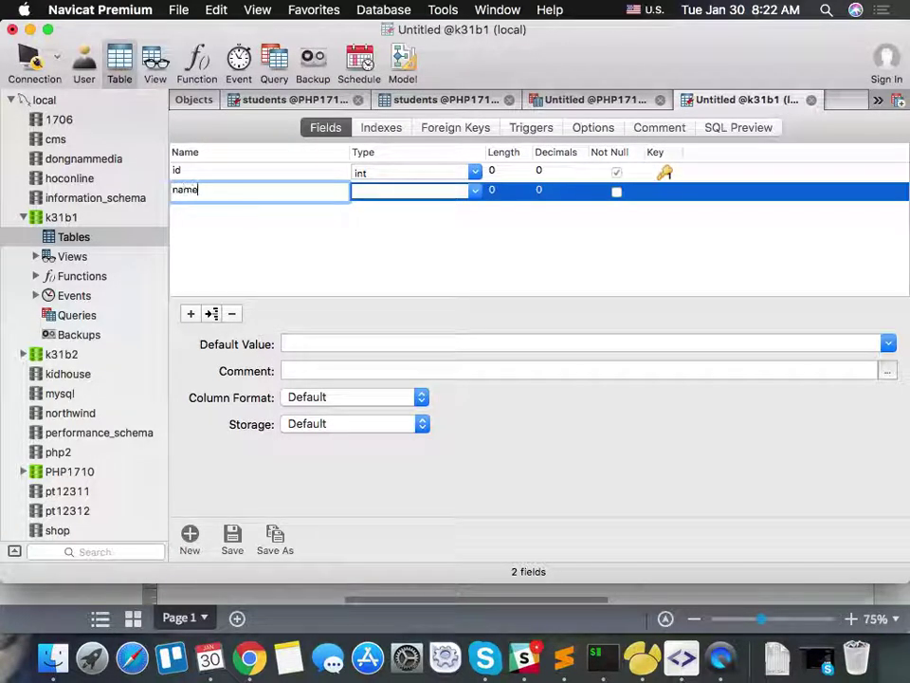
key("super+Tab")
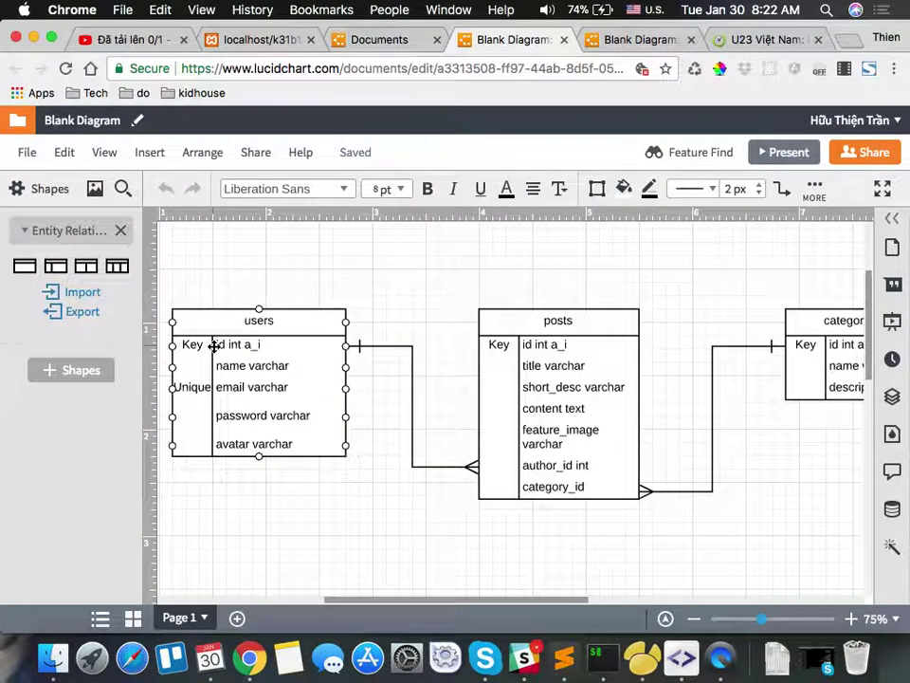
key("super+Tab")
key("Tab")
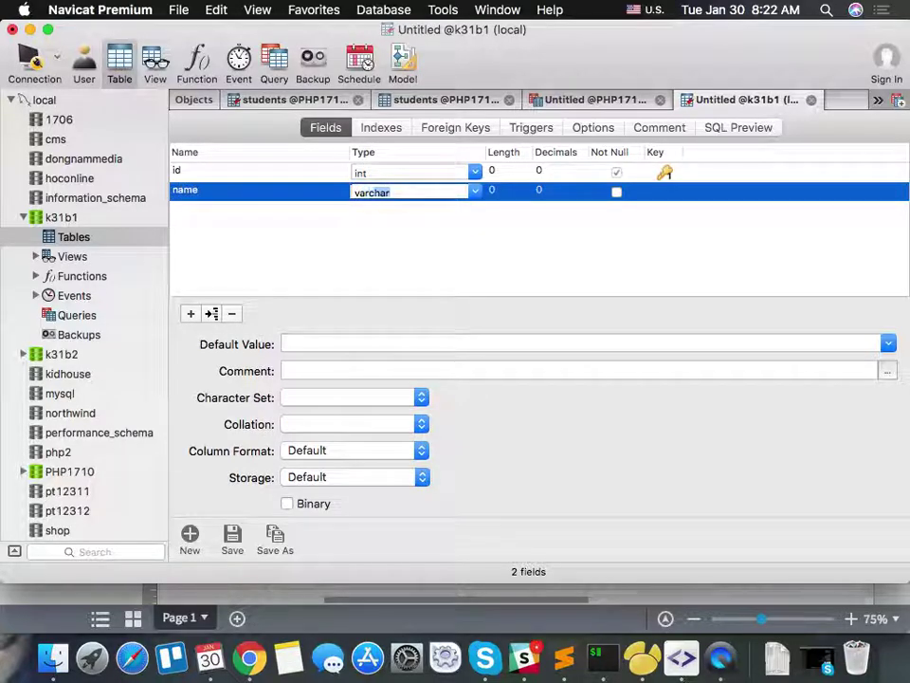
key("Tab")
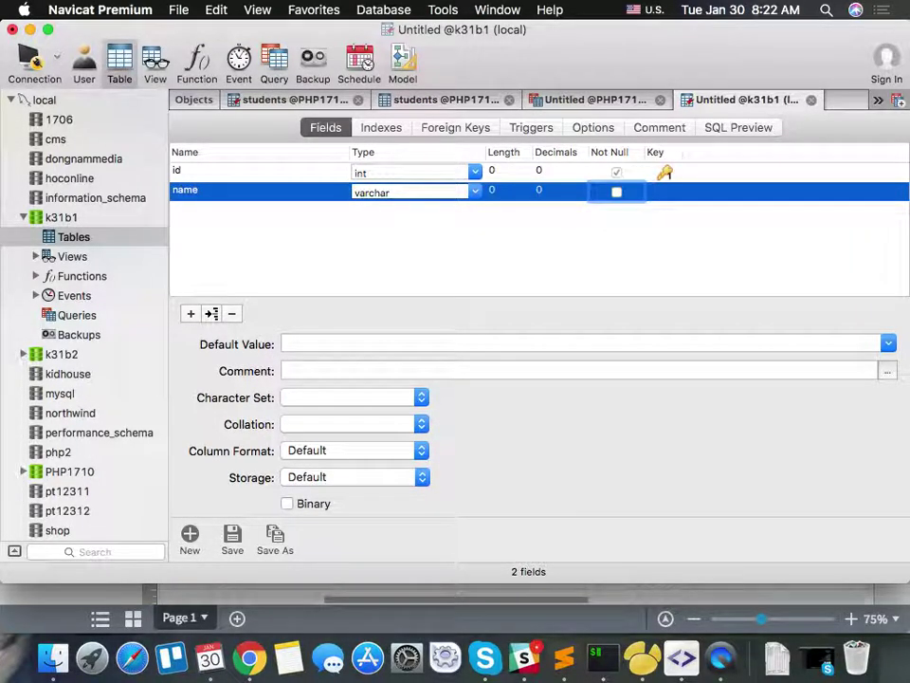
Step: Turn on auto increment for id and start a third field row
left_click(266, 169)
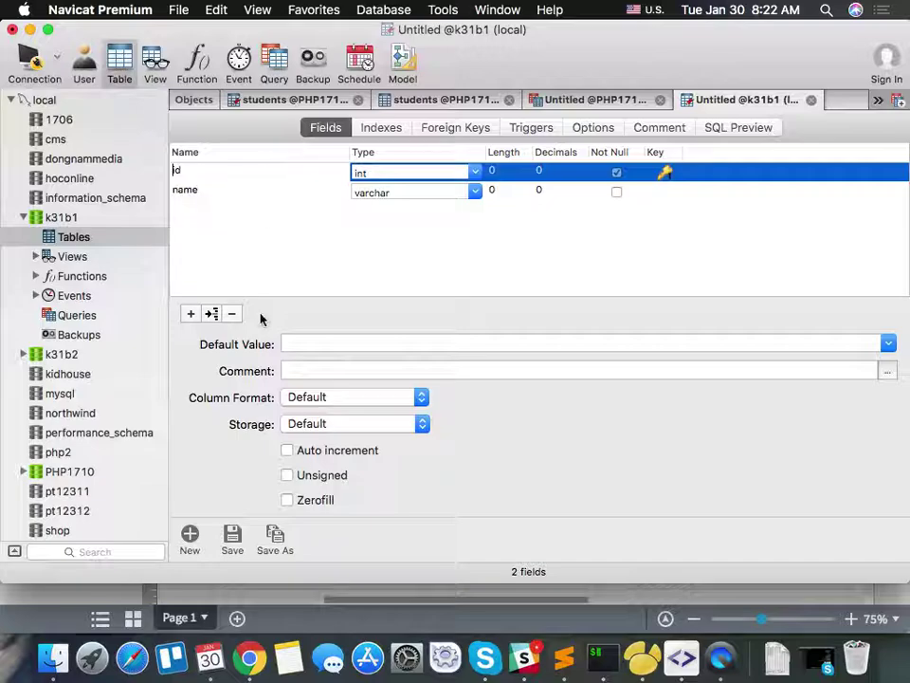
left_click(314, 453)
left_click(256, 187)
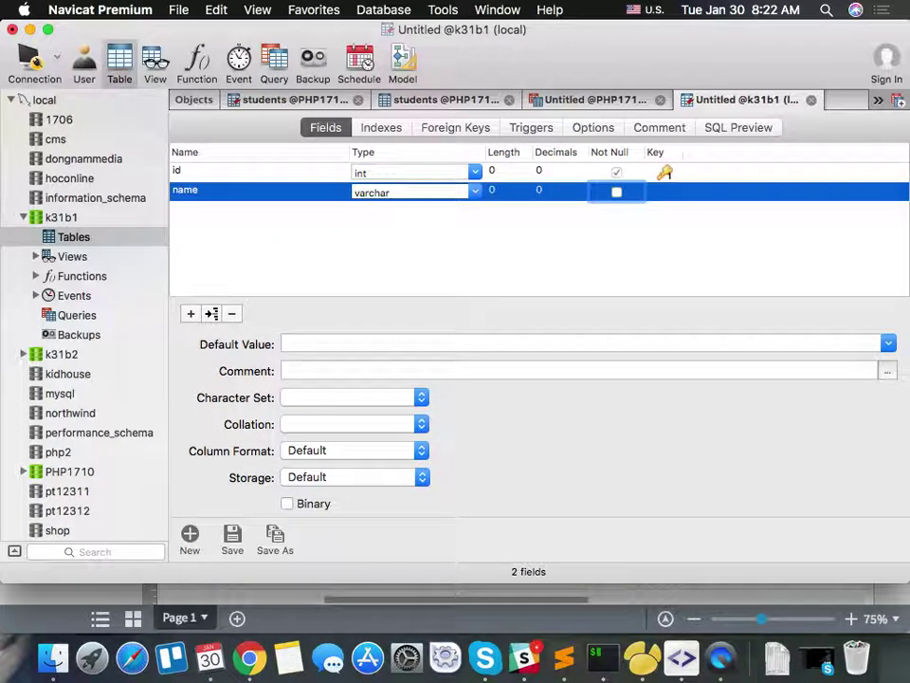
left_click(211, 313)
key("super+Tab")
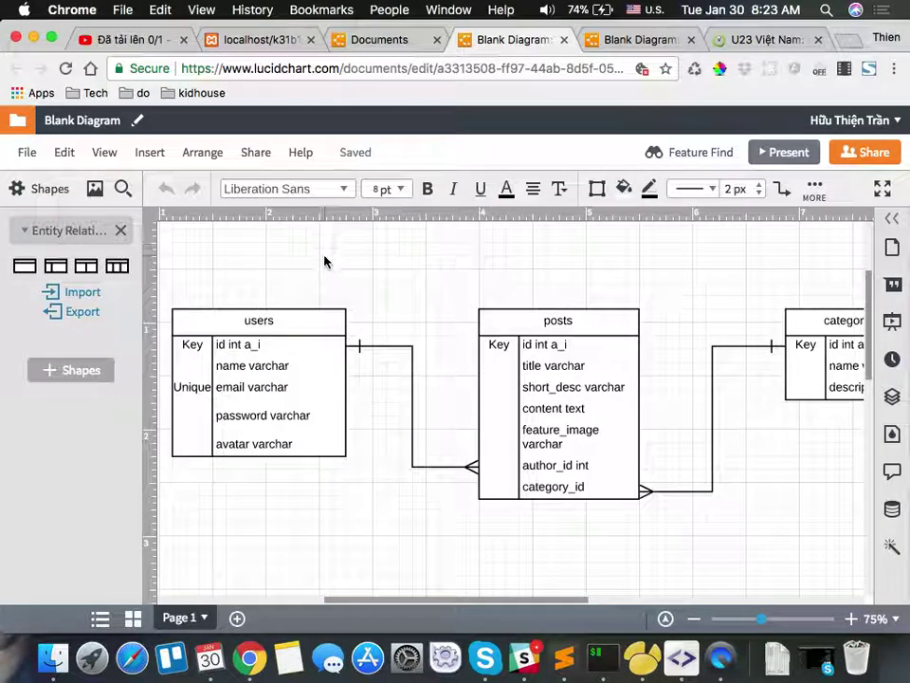
key("super+Tab")
Step: Add an email field of type varchar
type("email")
key("Tab")
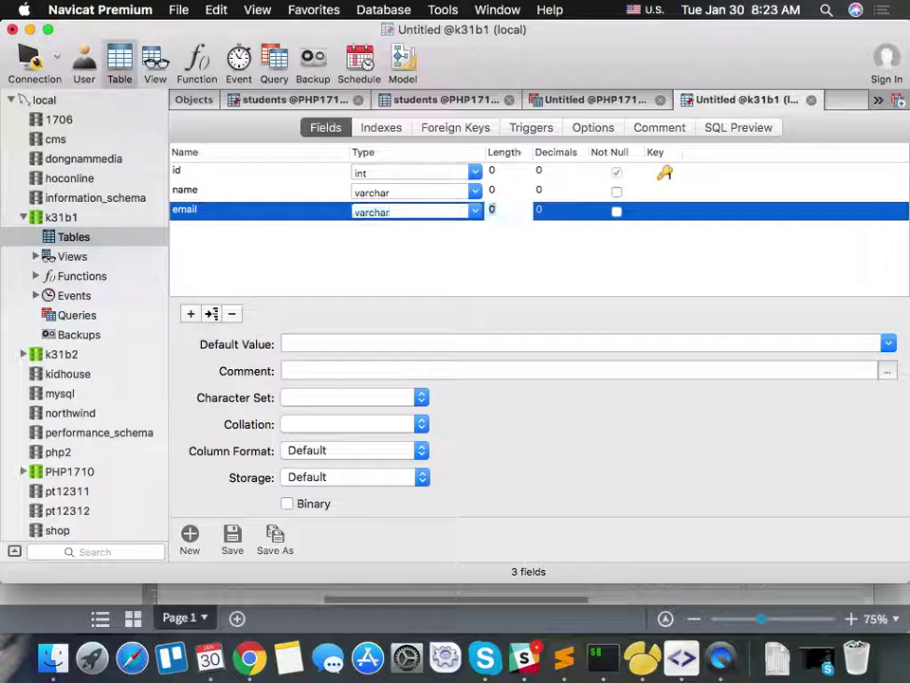
key("Tab")
key("Tab")
key("Tab")
key("Tab")
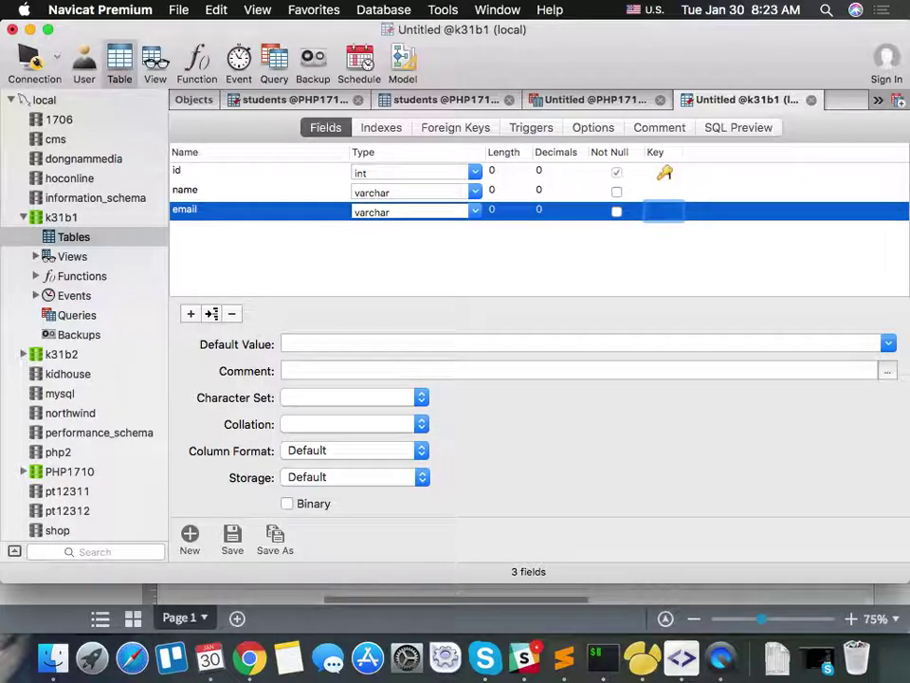
key("Tab")
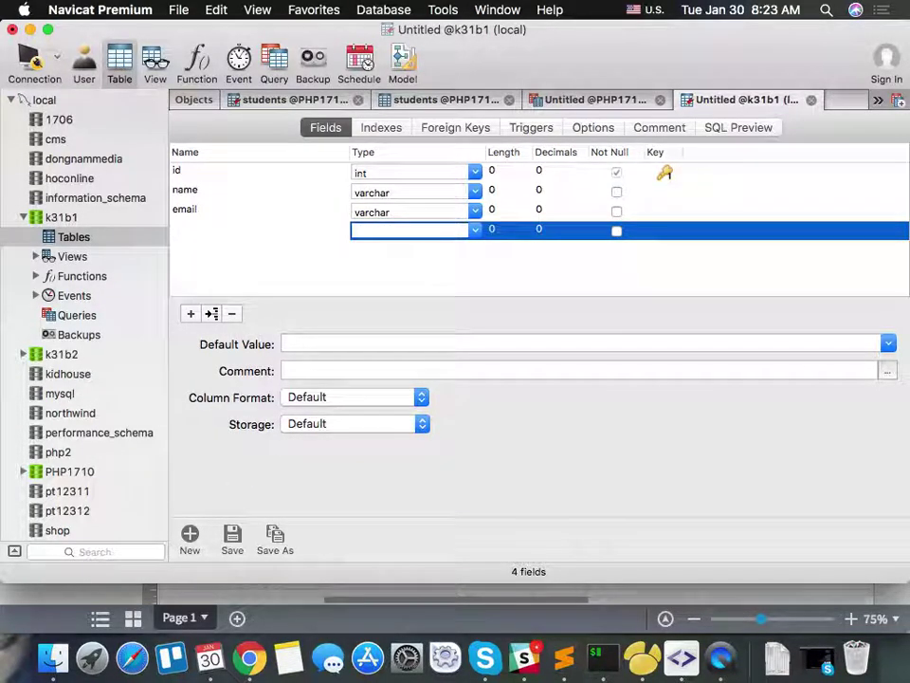
key("super+Tab")
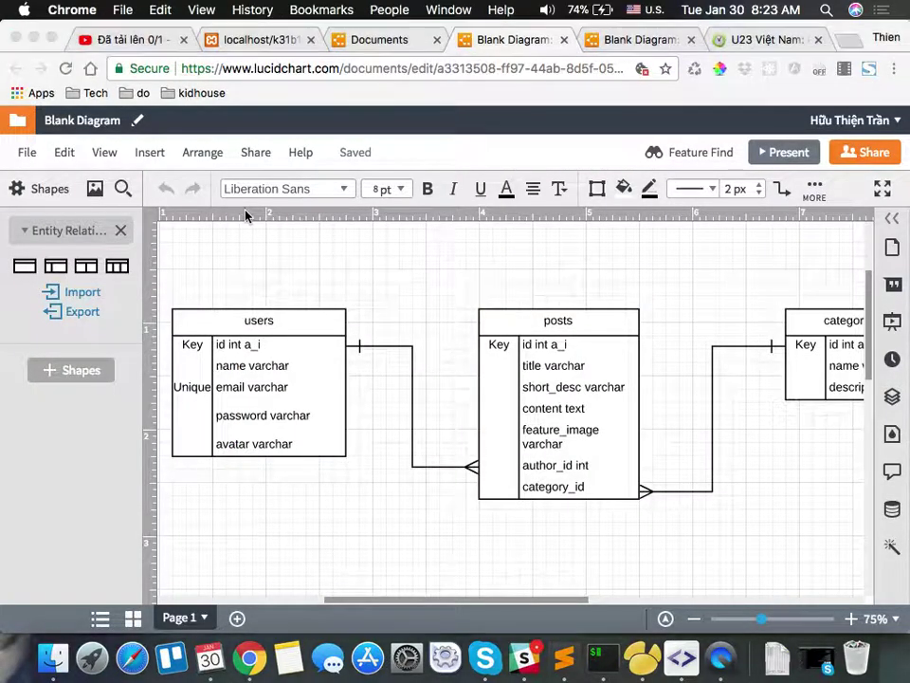
key("super+Tab")
Step: Add a password field of type varchar
type("passwrod")
key("BackSpace")
key("BackSpace")
key("BackSpace")
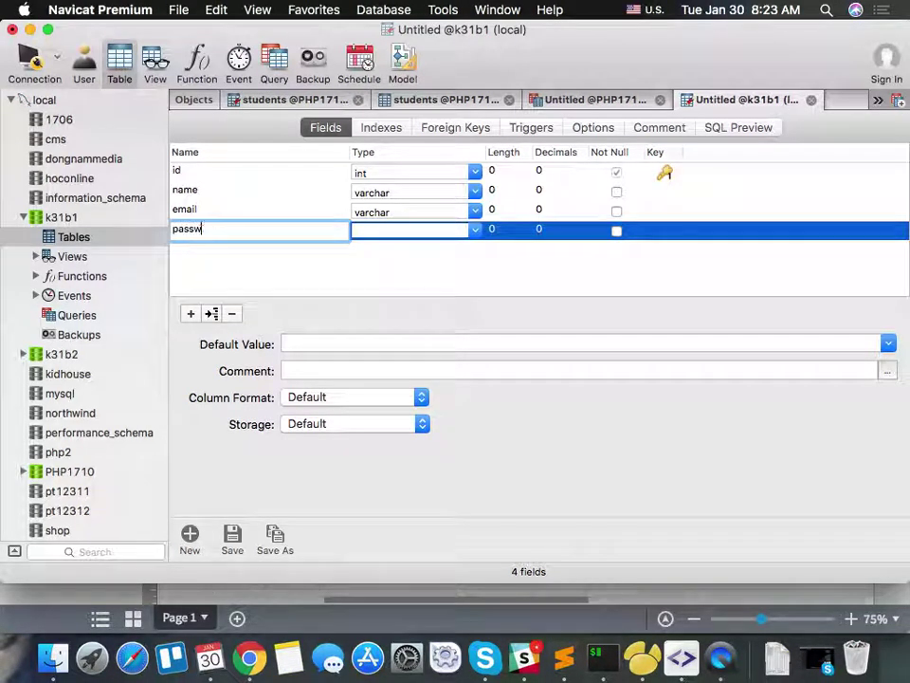
type("ord")
key("Tab")
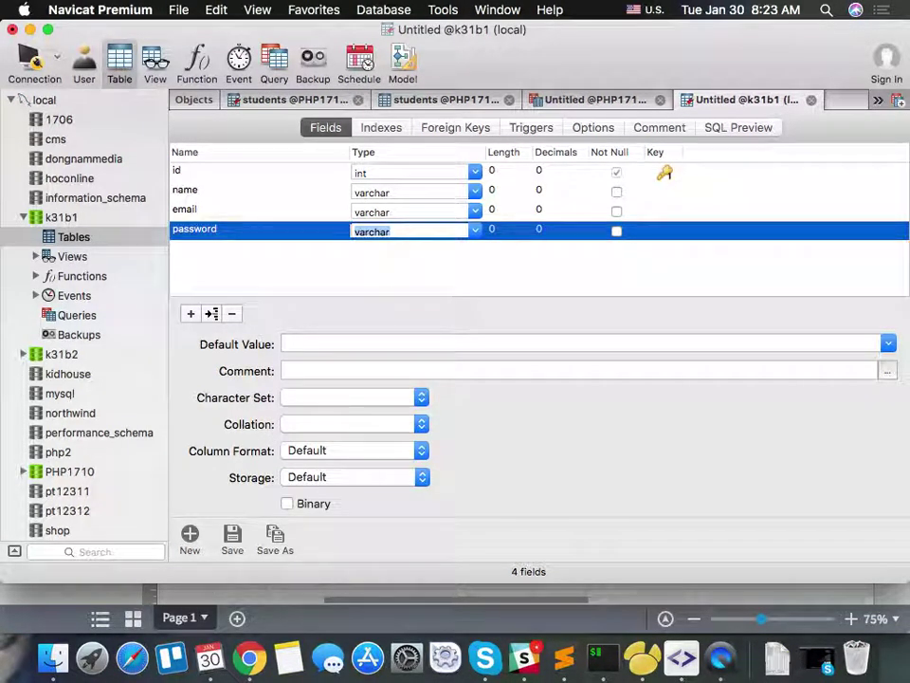
key("Tab")
key("Down")
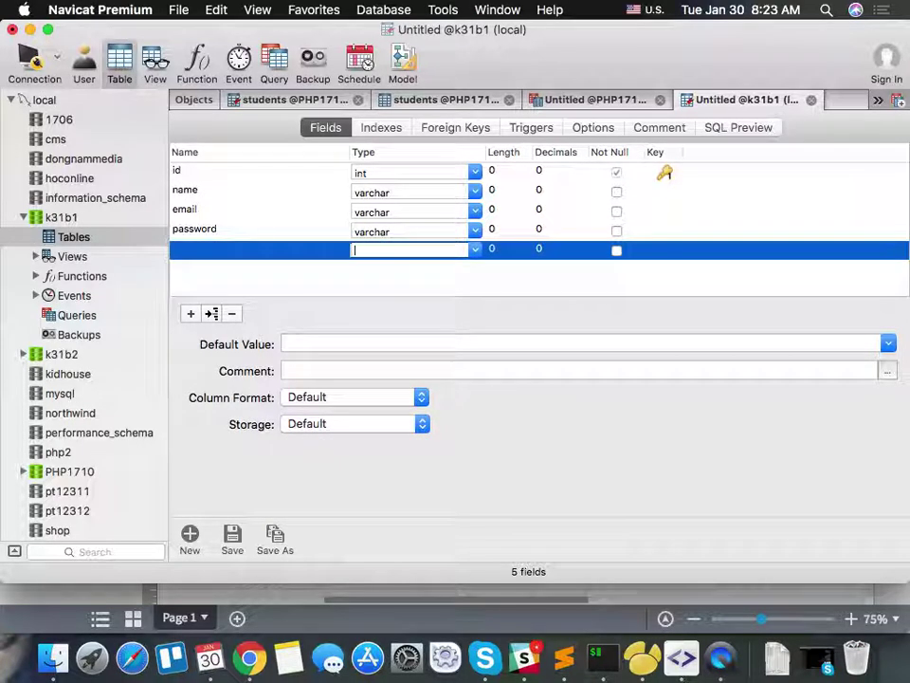
key("super+Tab")
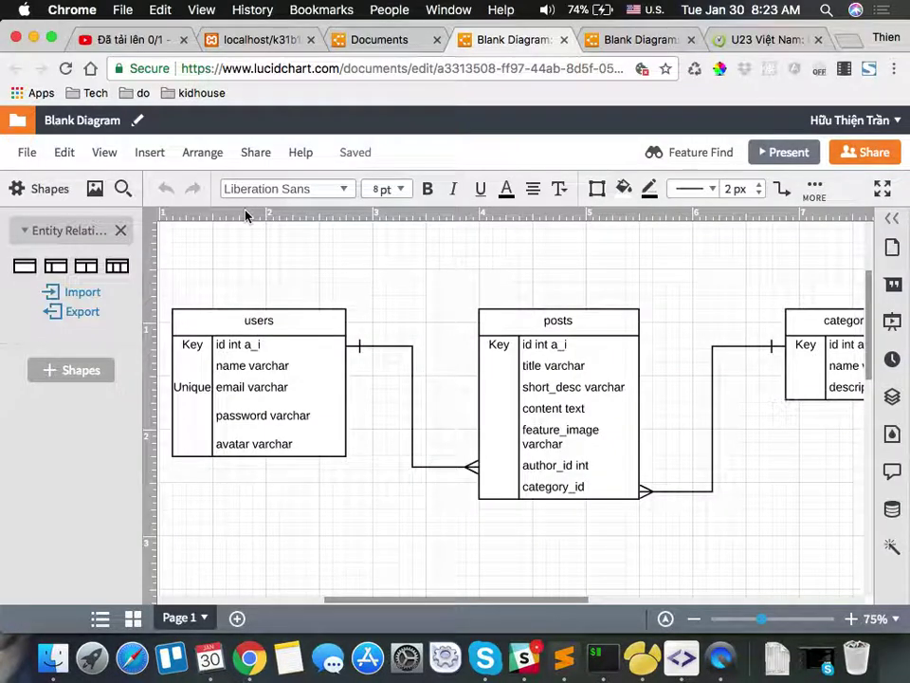
key("super+Tab")
Step: Add an avatar field of type varchar
type("i")
key("BackSpace")
key("BackSpace")
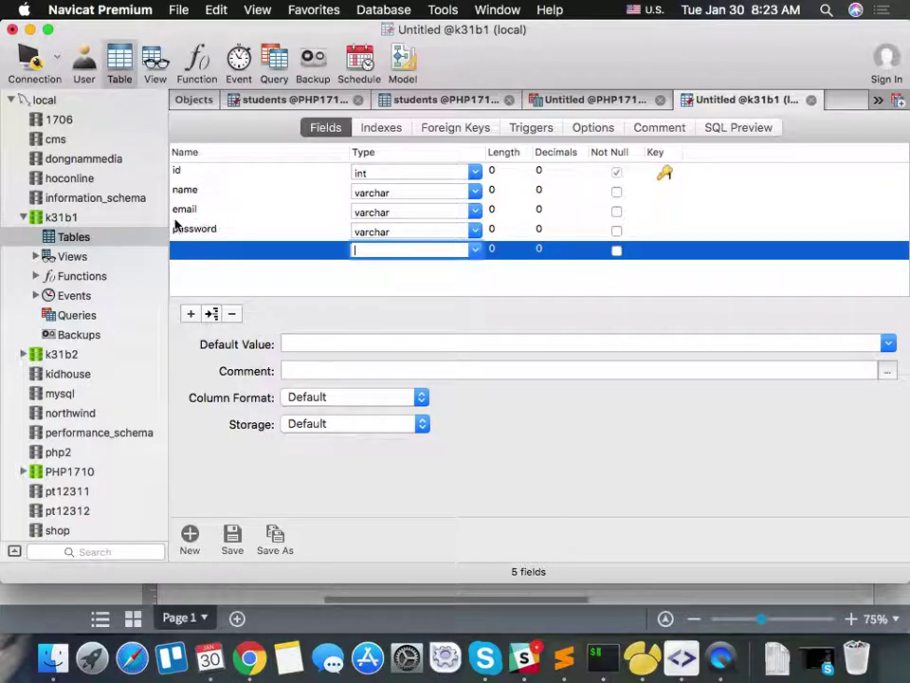
left_click(253, 251)
type("avatar")
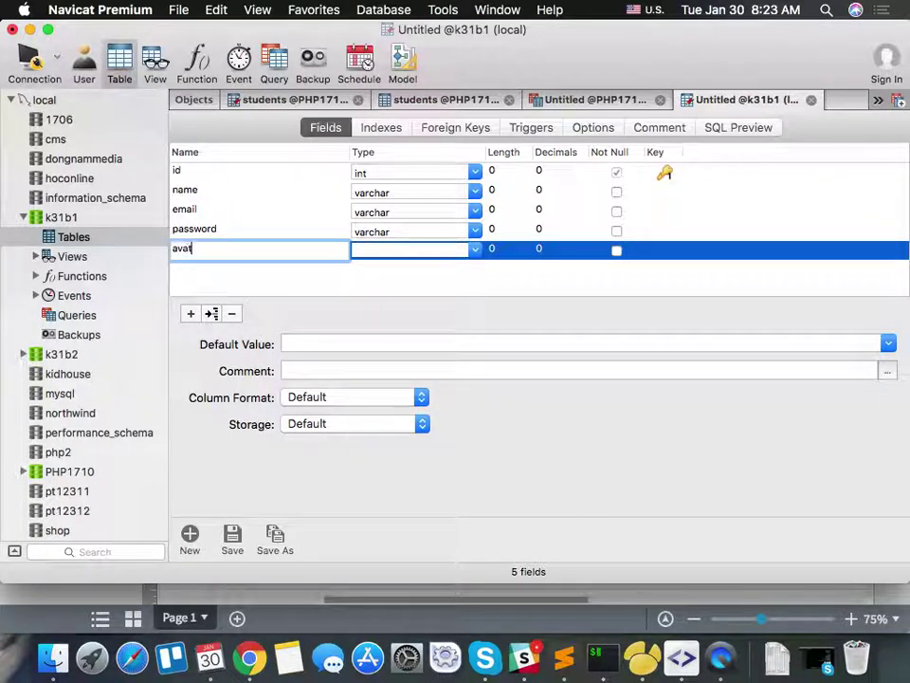
left_click(431, 252)
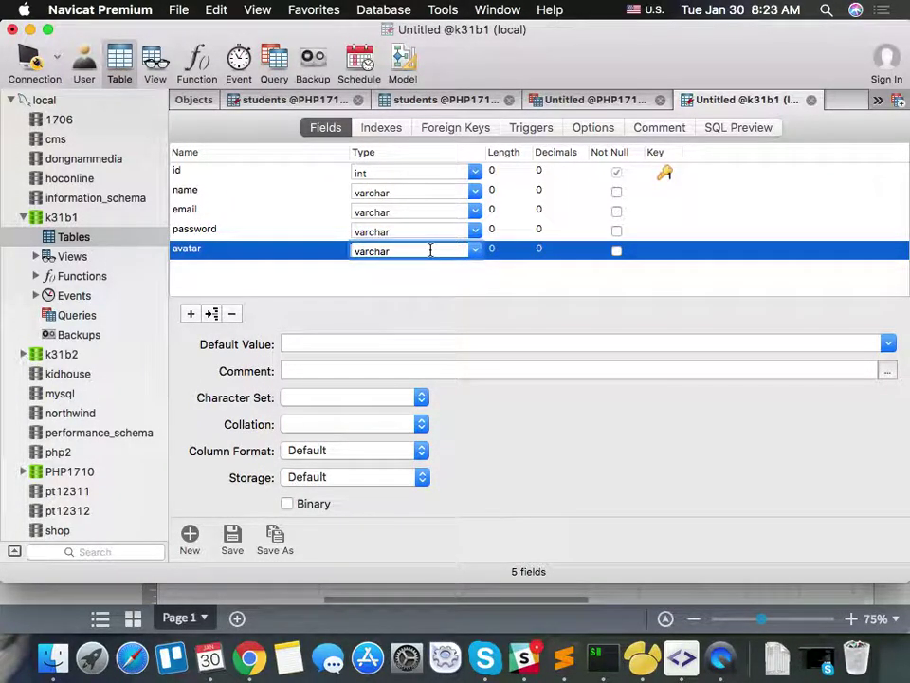
Step: Mark email and name as Not Null and enlarge the window
left_click(617, 211)
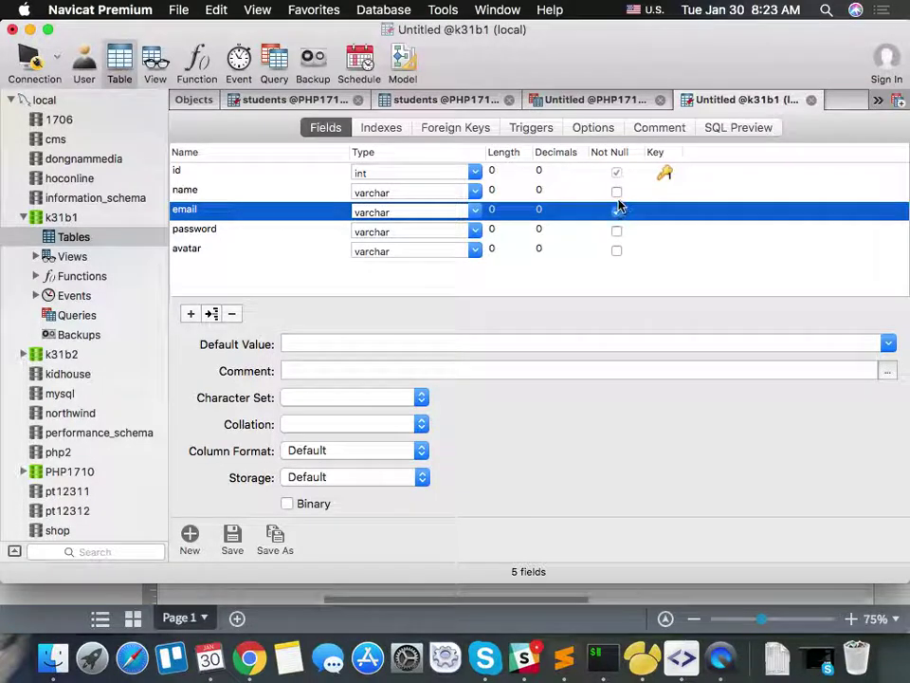
left_click(617, 192)
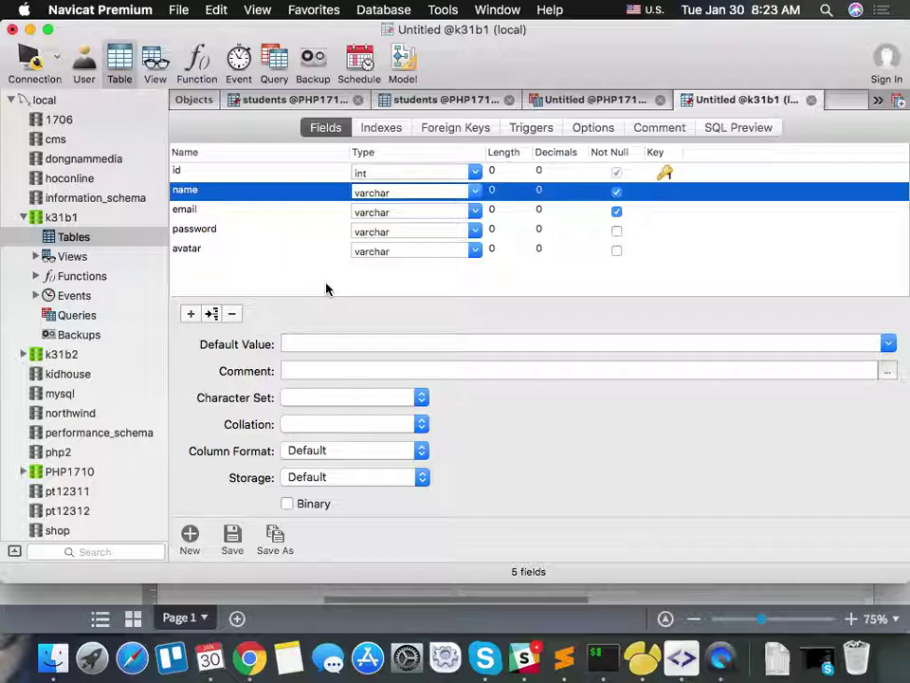
key("super+c")
left_click_drag(314, 585, 314, 636)
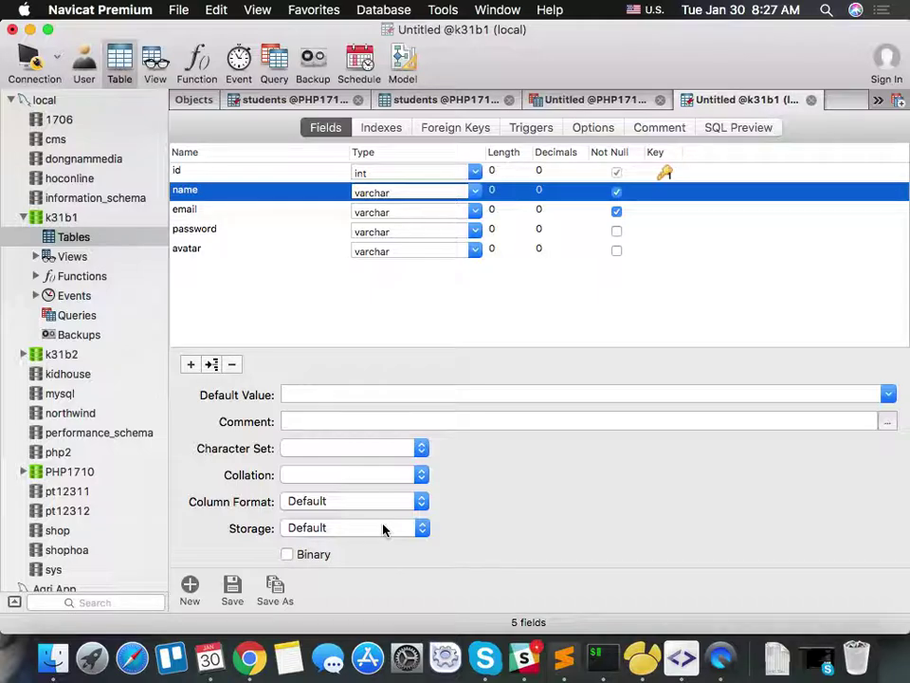
Step: Save the new table as users
key("super+s")
type("usn")
key("BackSpace")
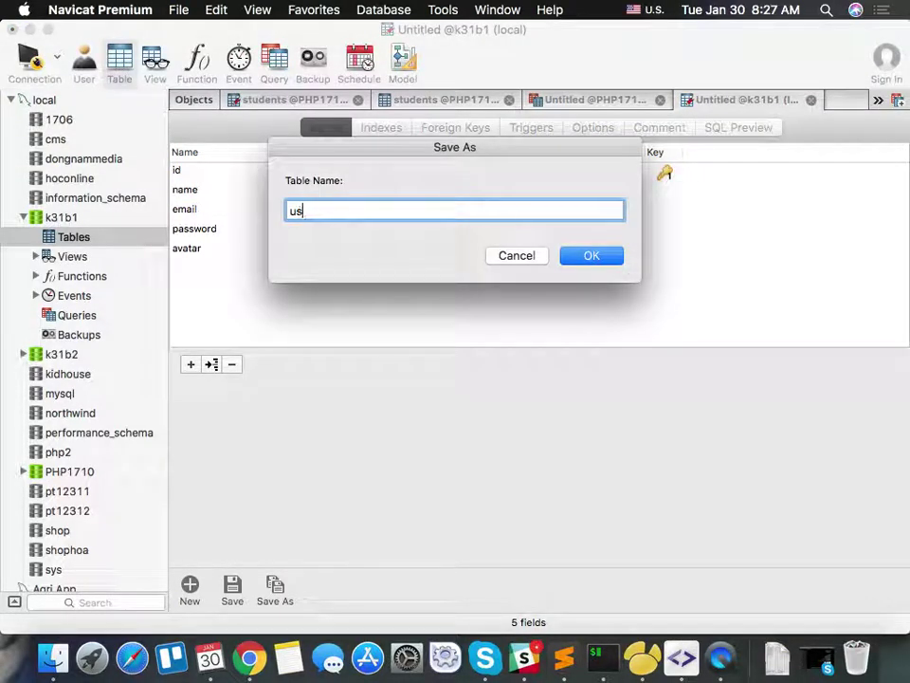
type("ers")
key("Return")
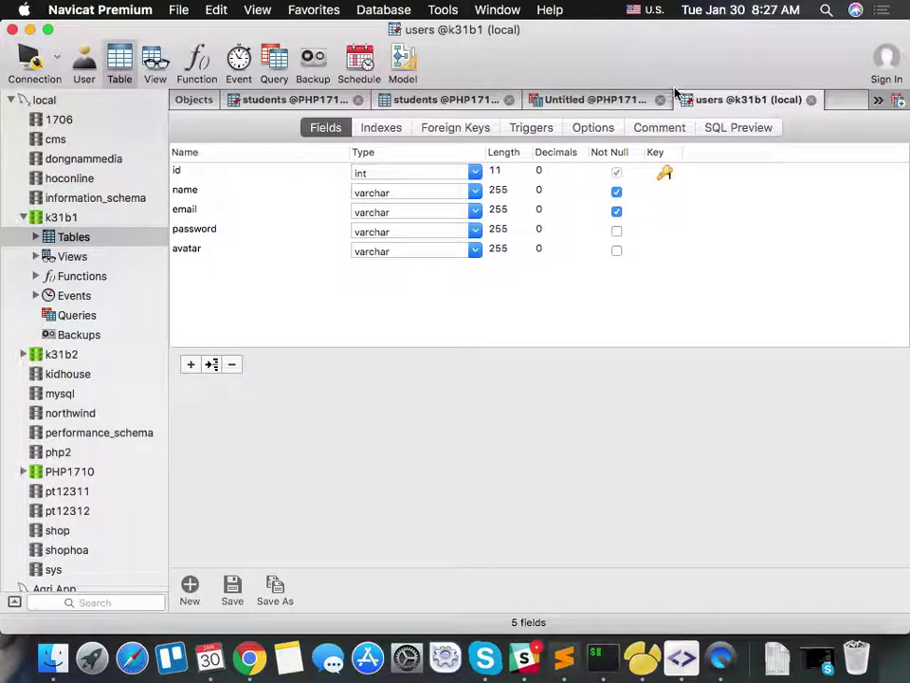
Step: Close all other tabs, discarding the students table changes, and show k31b1's objects
right_click(727, 99)
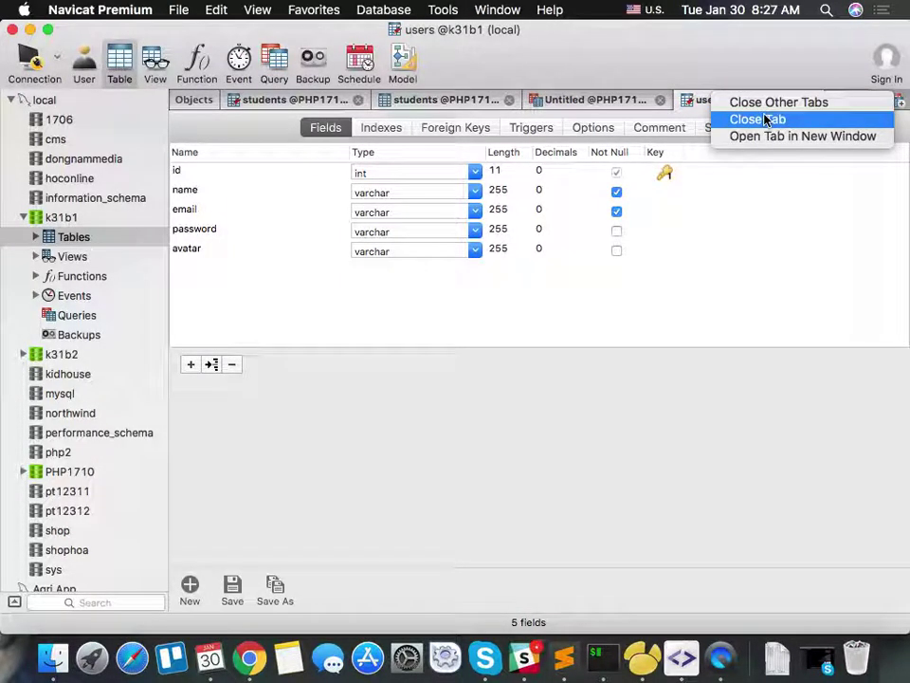
left_click(773, 104)
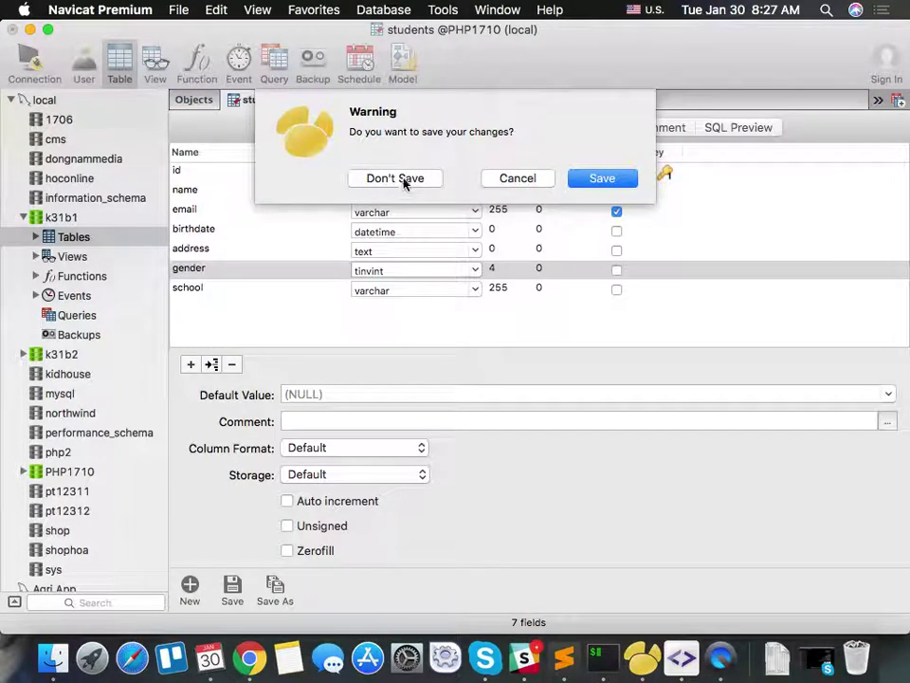
left_click(396, 179)
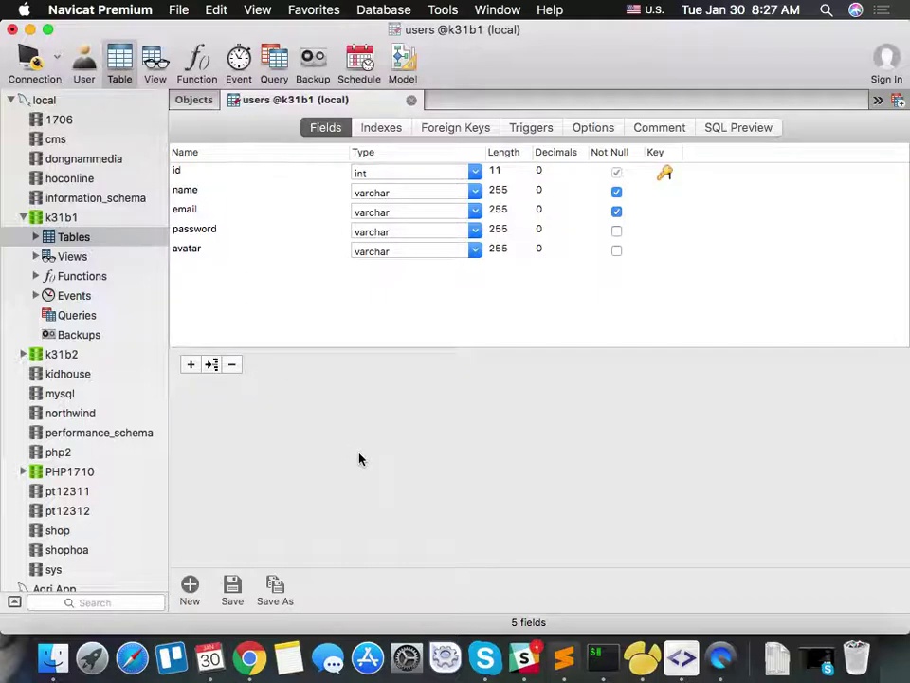
left_click(205, 99)
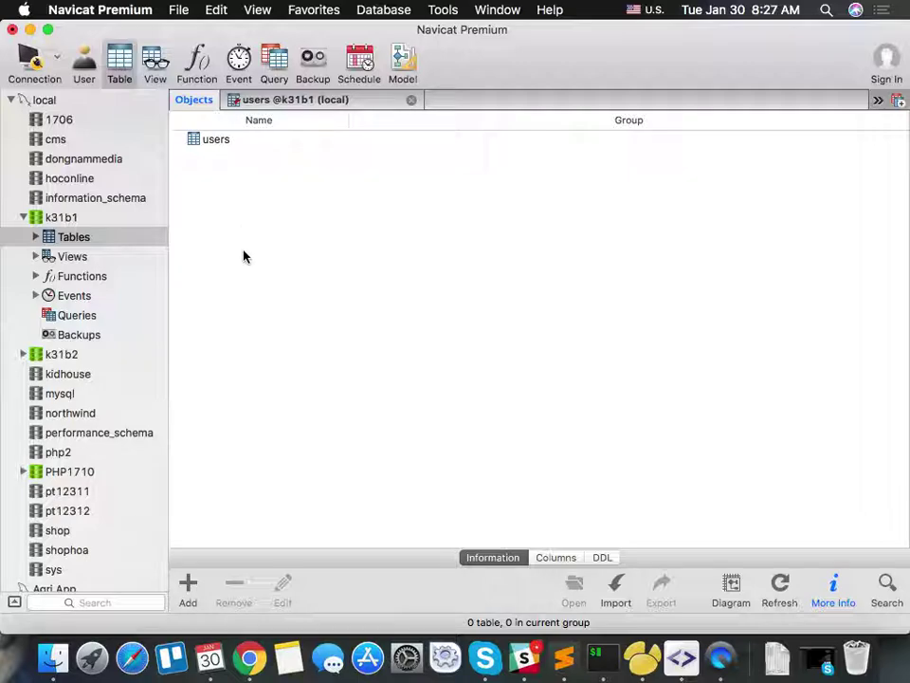
Step: Scroll the Lucidchart diagram to the posts and categories entities and start a new k31b1 table
left_click(248, 657)
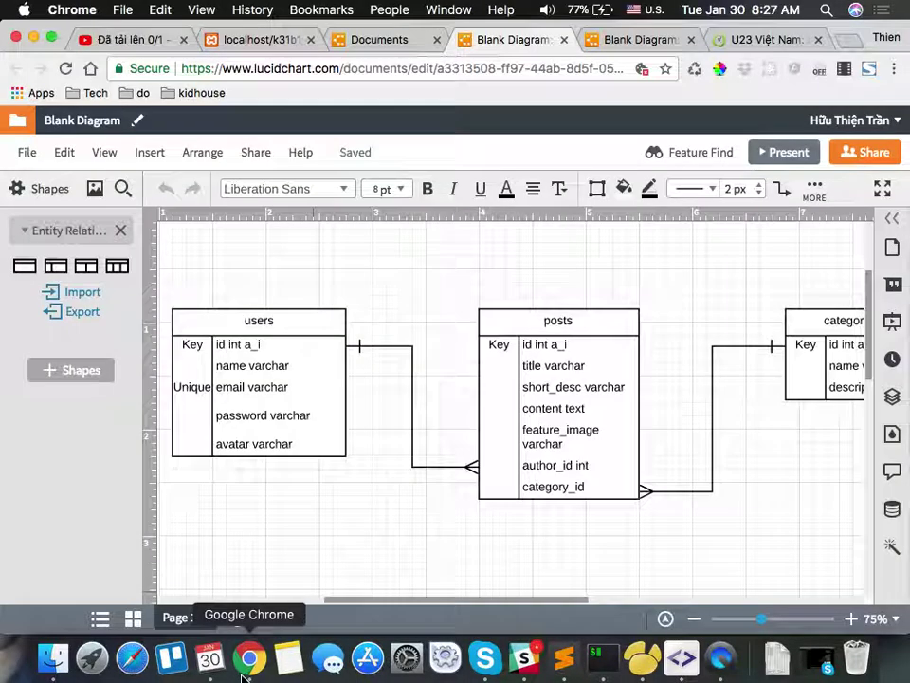
scroll(554, 359, "right", 3)
scroll(554, 360, "down", 1)
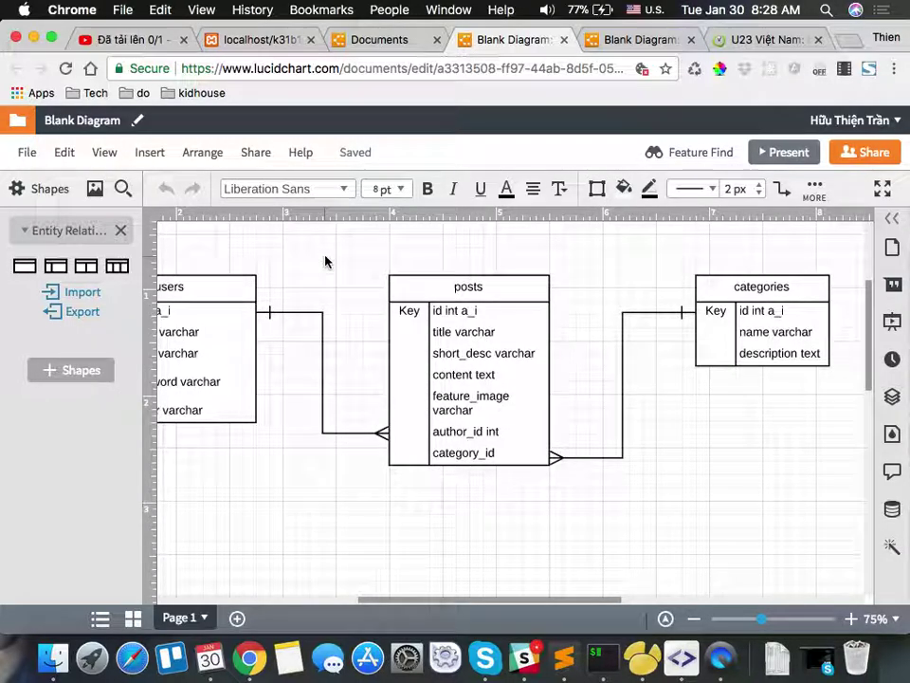
key("super+Tab")
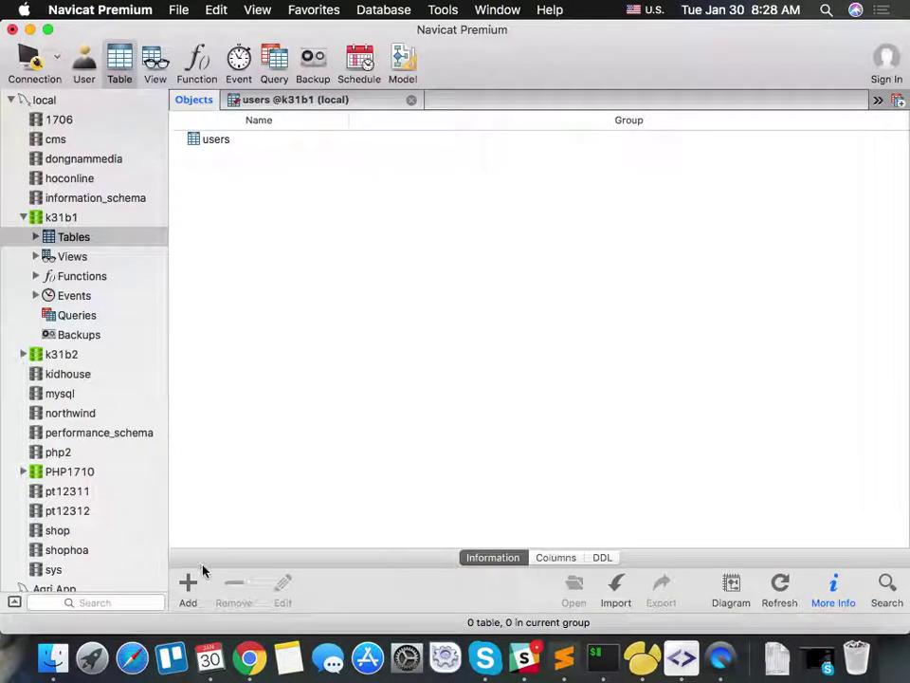
left_click(189, 583)
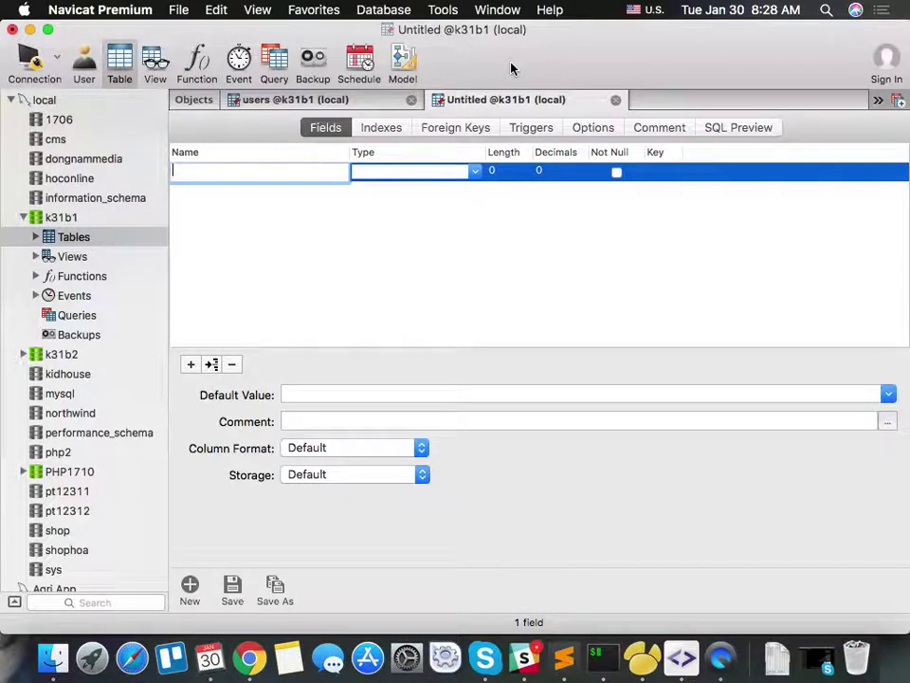
key("super+Tab")
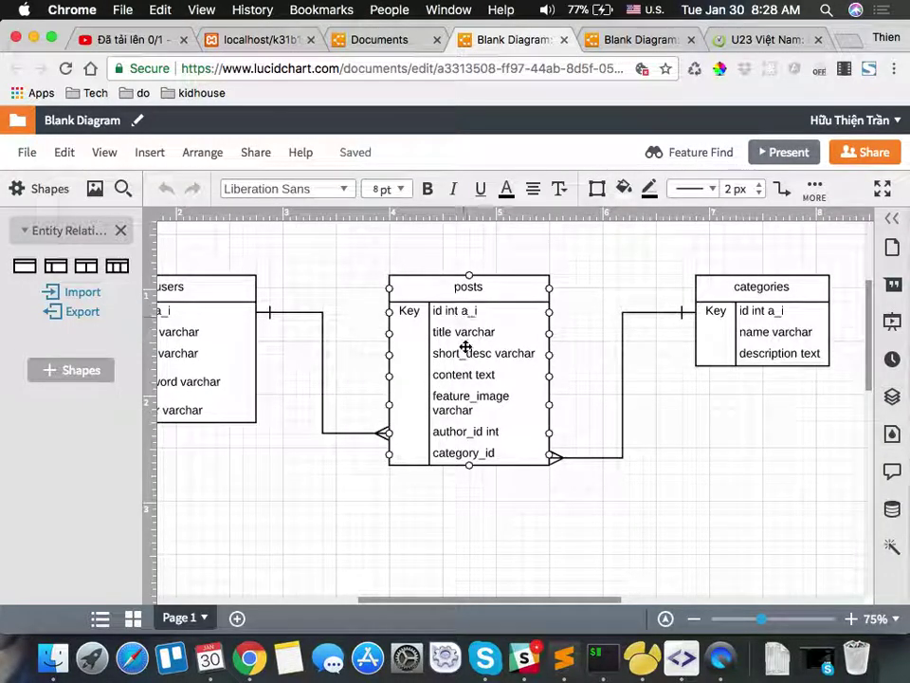
Step: Create an id field as an auto-incrementing primary key
key("super+Tab")
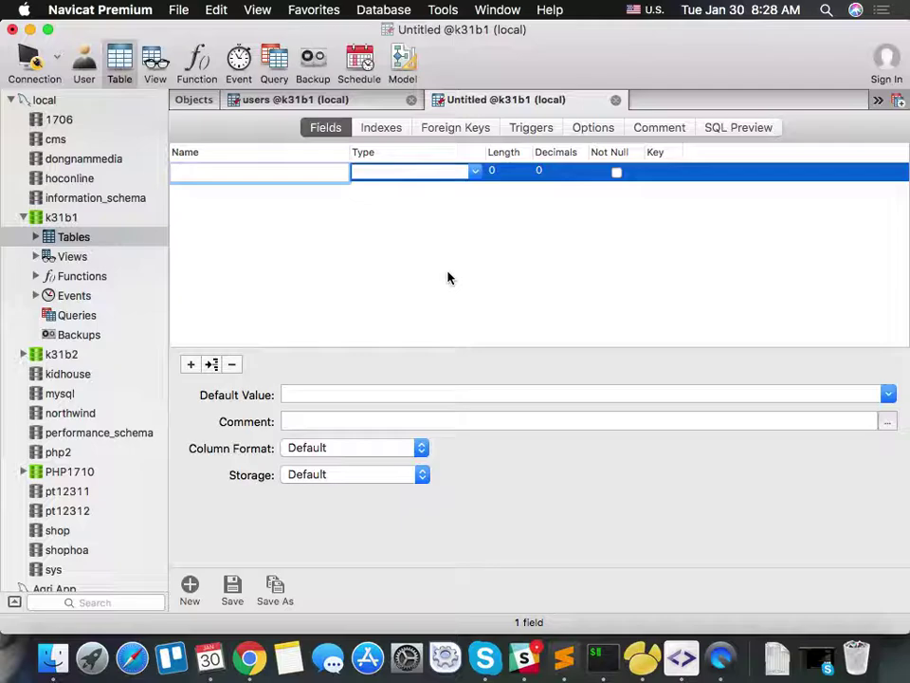
type("id")
key("Tab")
left_click(665, 172)
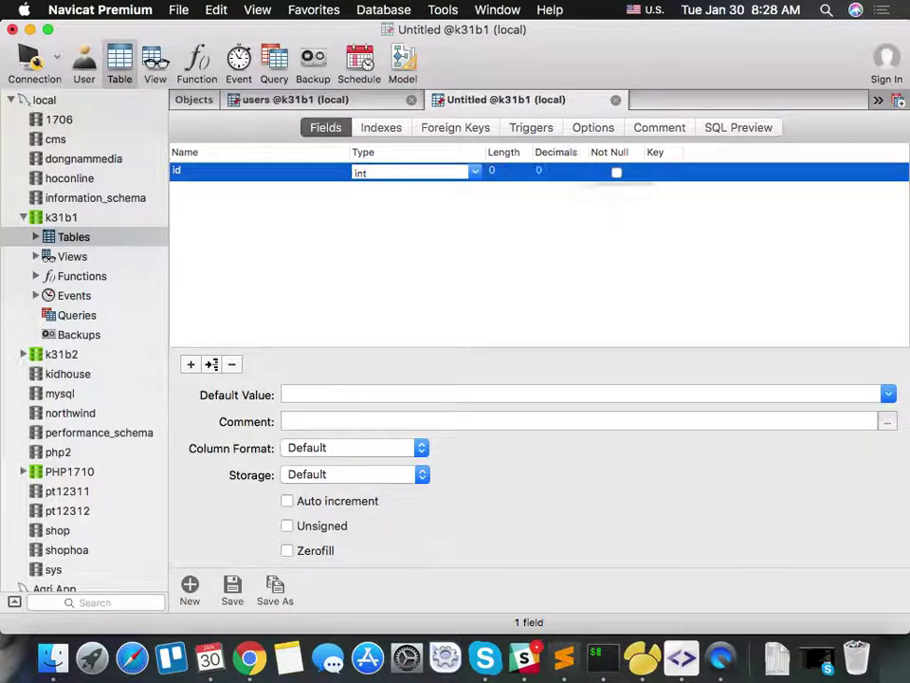
left_click(318, 501)
Step: Add title and short_desc fields below id
key("Down")
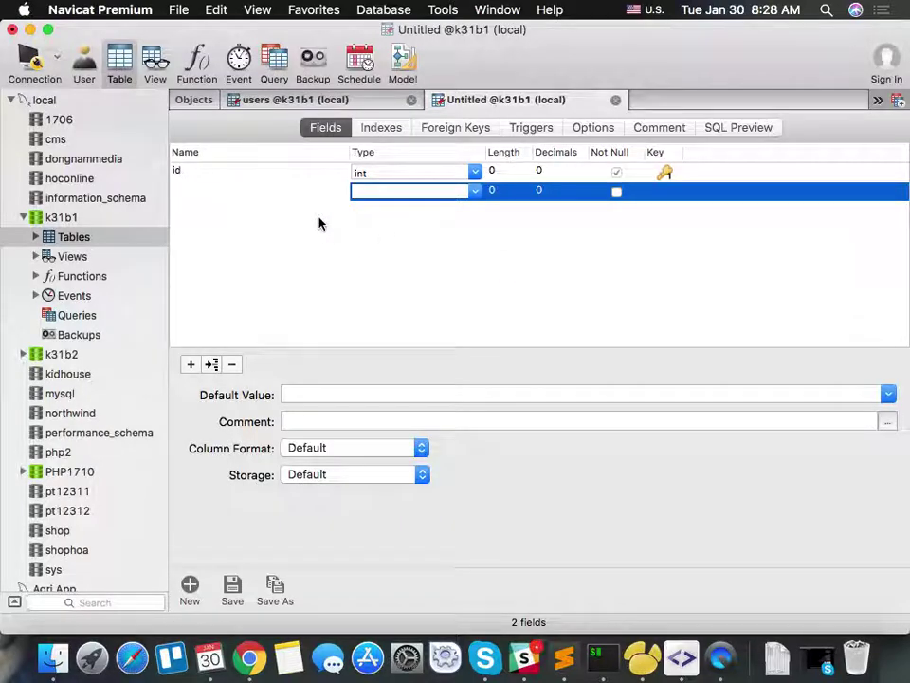
type("title")
key("Tab")
key("Tab")
key("Tab")
key("Tab")
key("Tab")
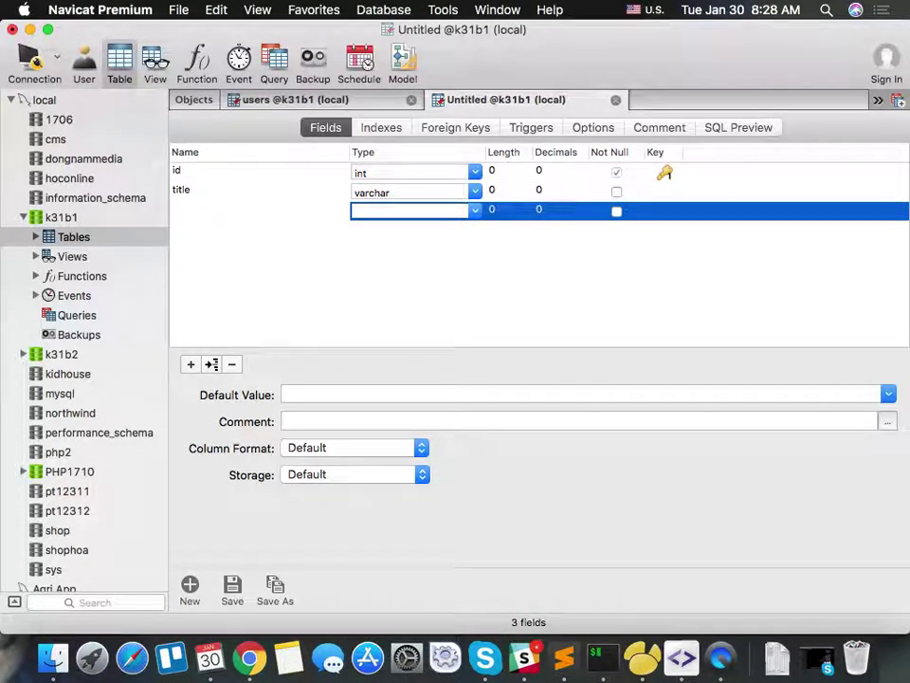
type("short_desc")
key("Tab")
key("Tab")
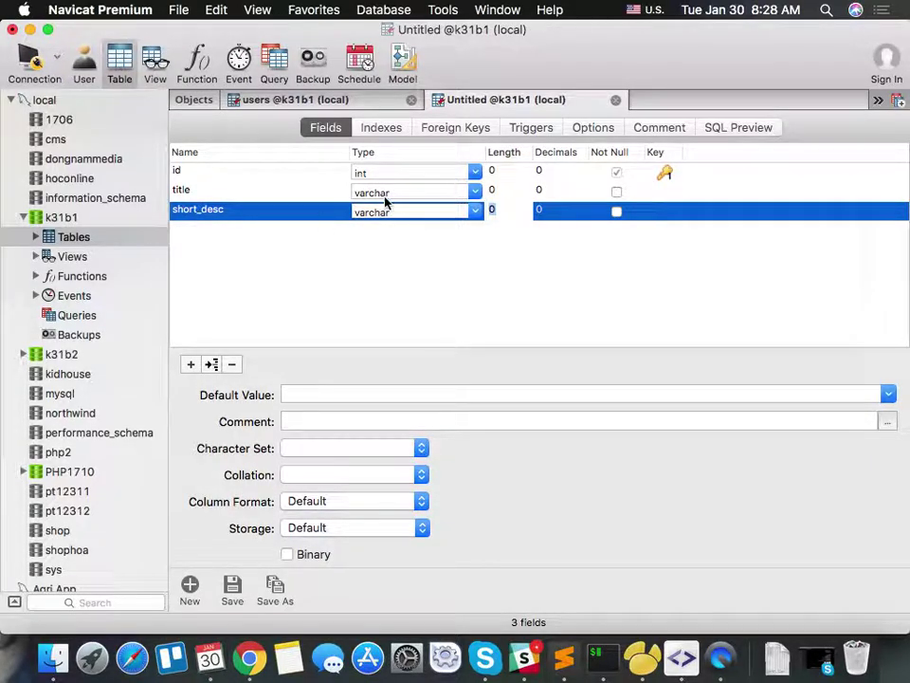
left_click(409, 207)
double_click(372, 209)
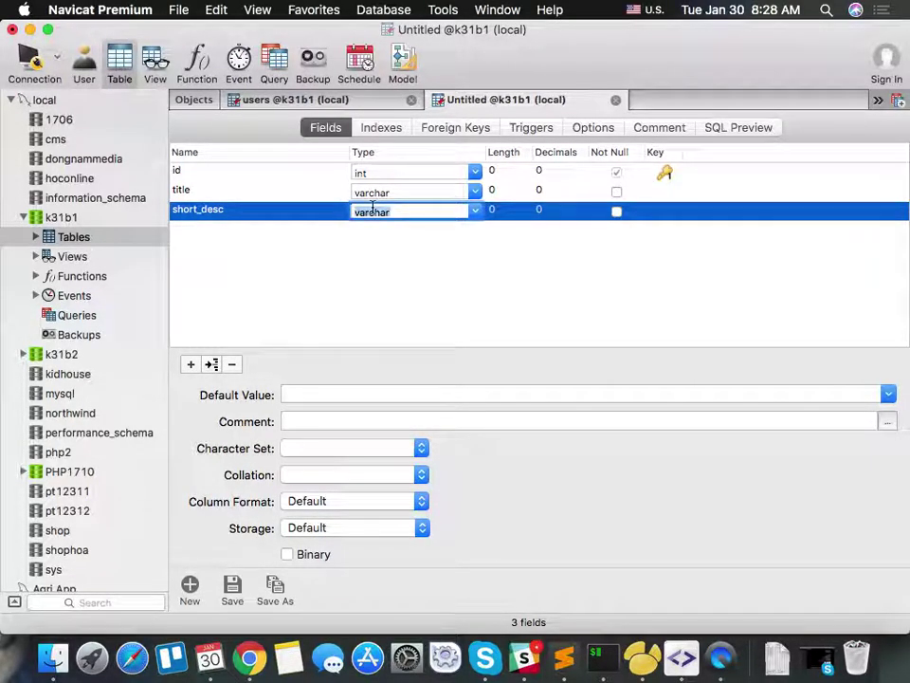
Step: Add a content field of type text and mark title as Not Null
left_click(250, 657)
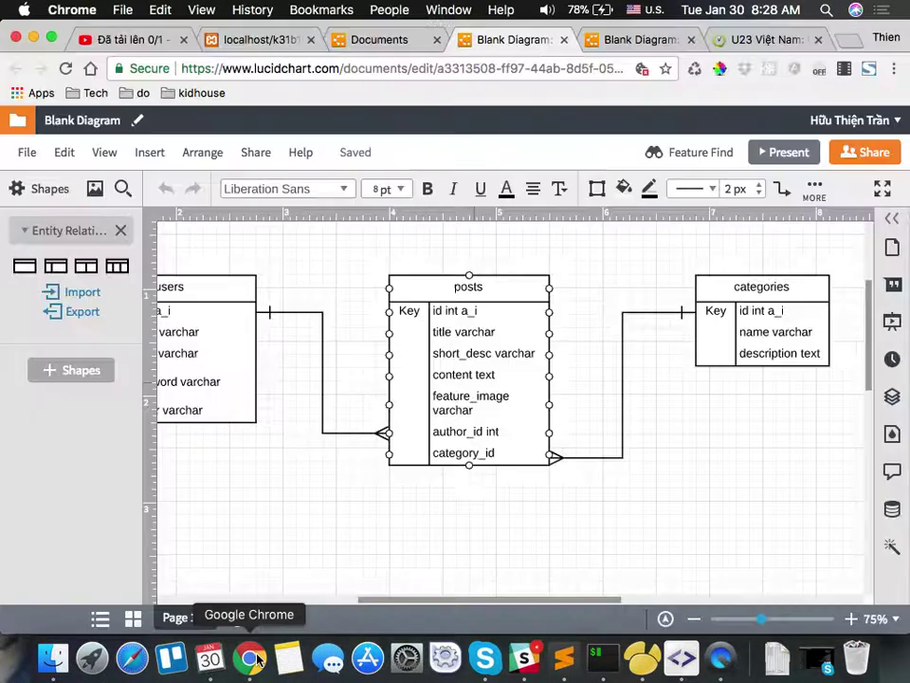
key("super+Tab")
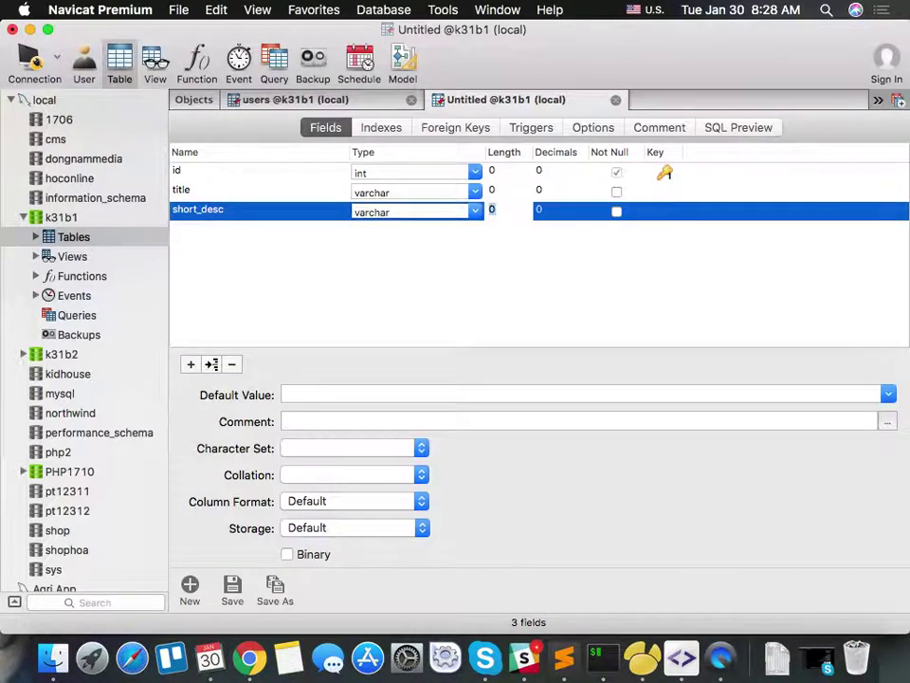
left_click(210, 365)
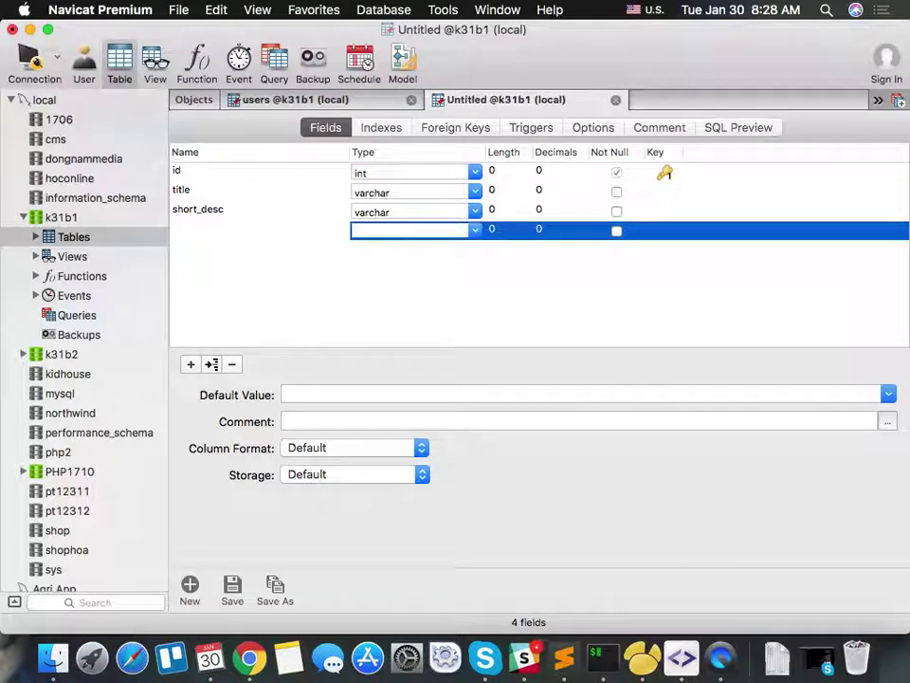
type("content")
key("Tab")
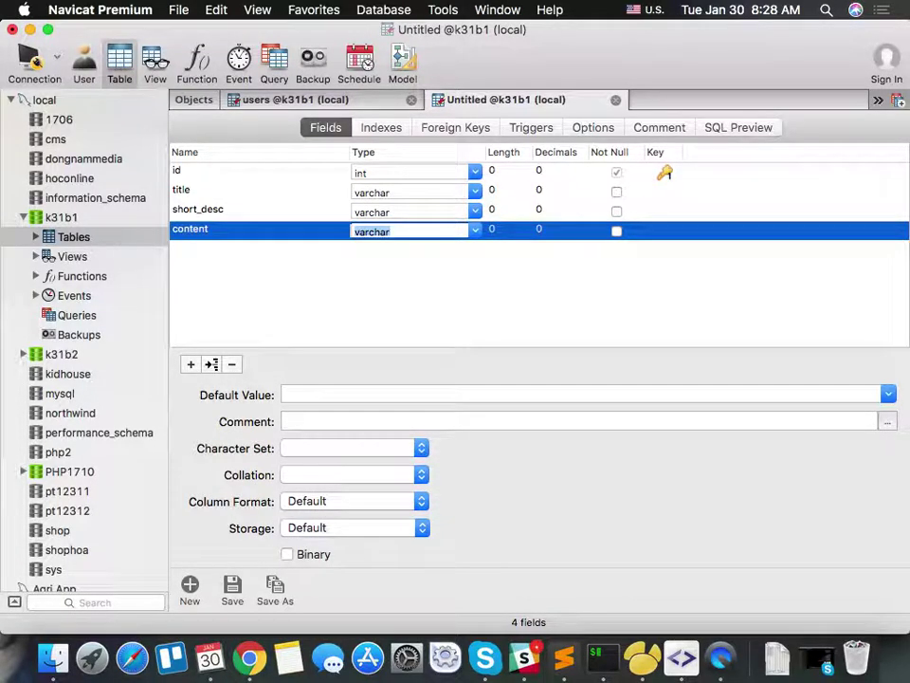
type("text")
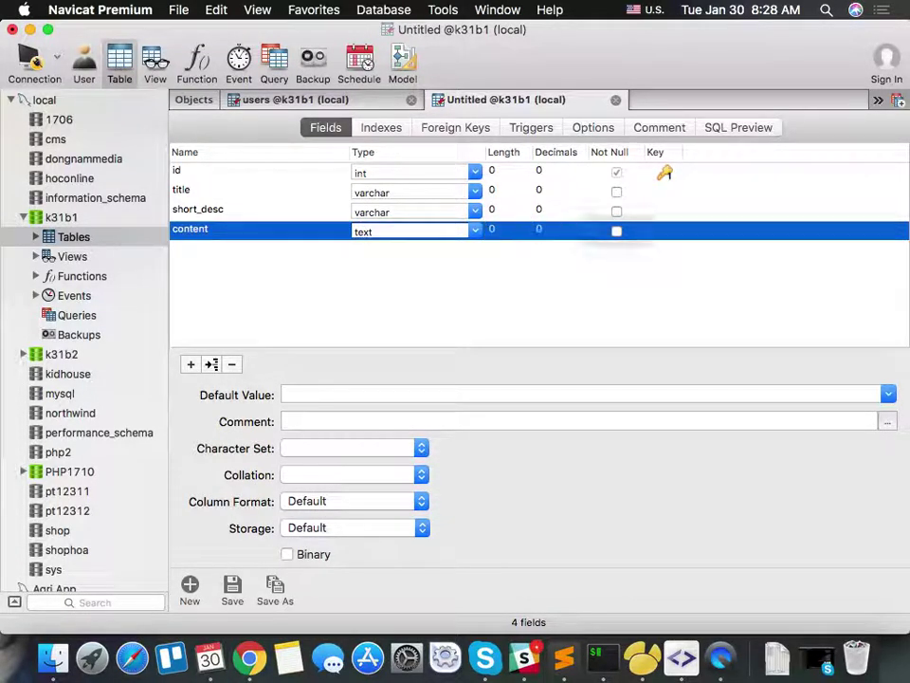
left_click(618, 193)
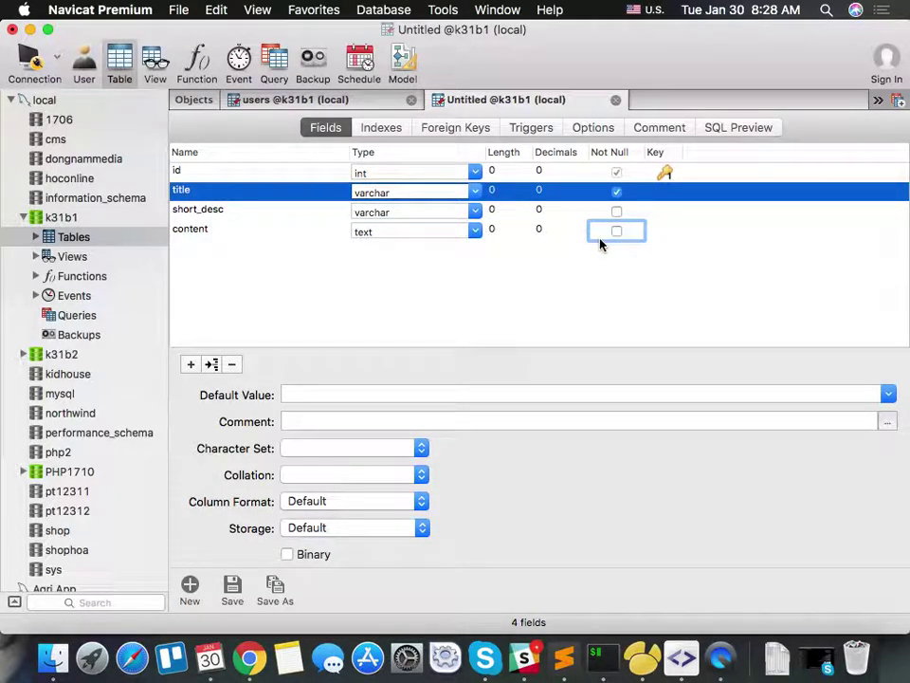
key("Down")
key("Down")
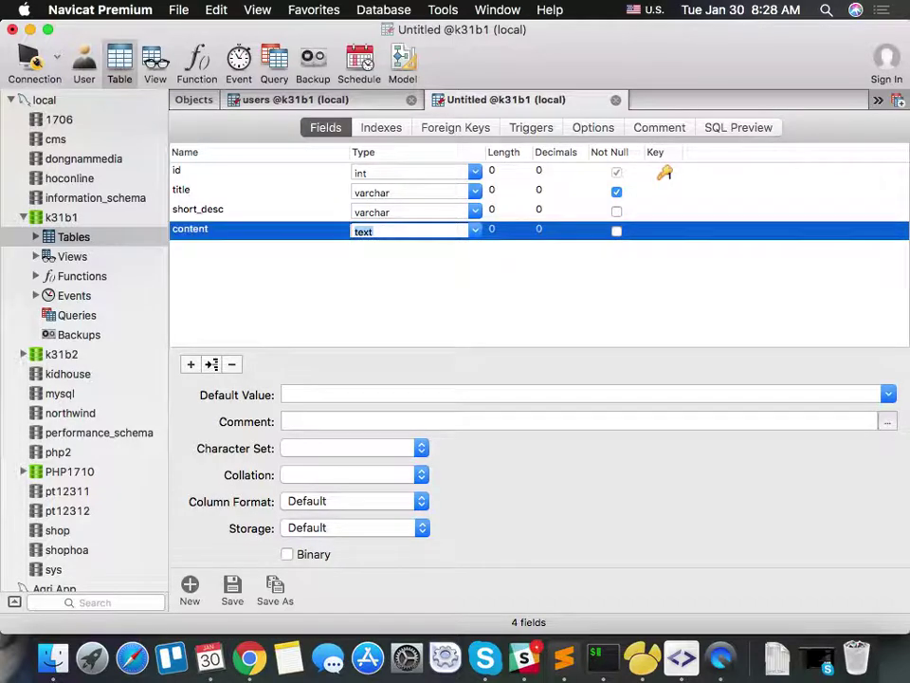
key("Down")
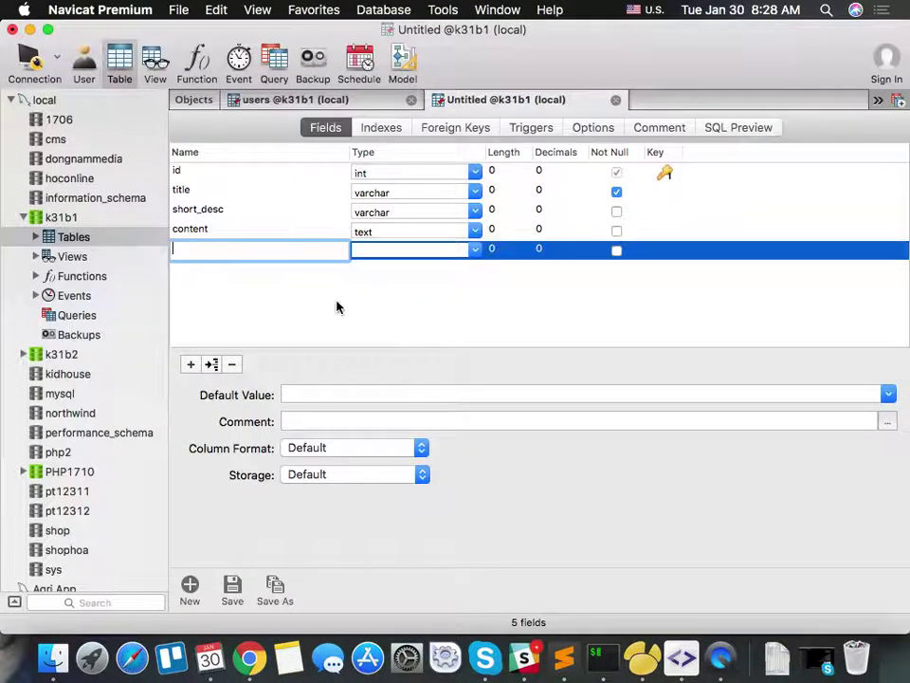
Step: Add a feature_image field of type varchar
type("featue")
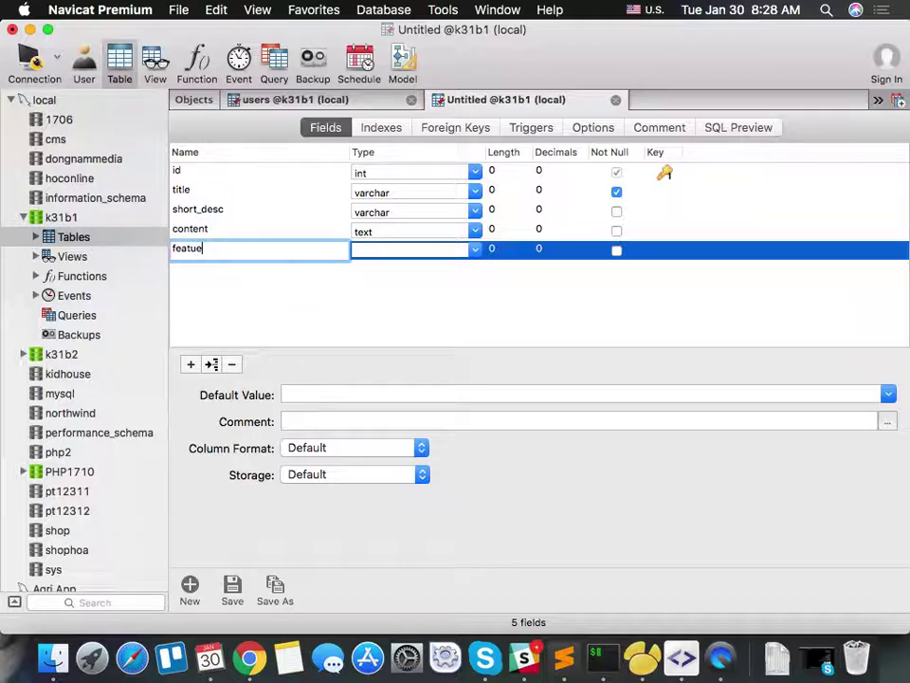
key("BackSpace")
type("re_image")
key("Tab")
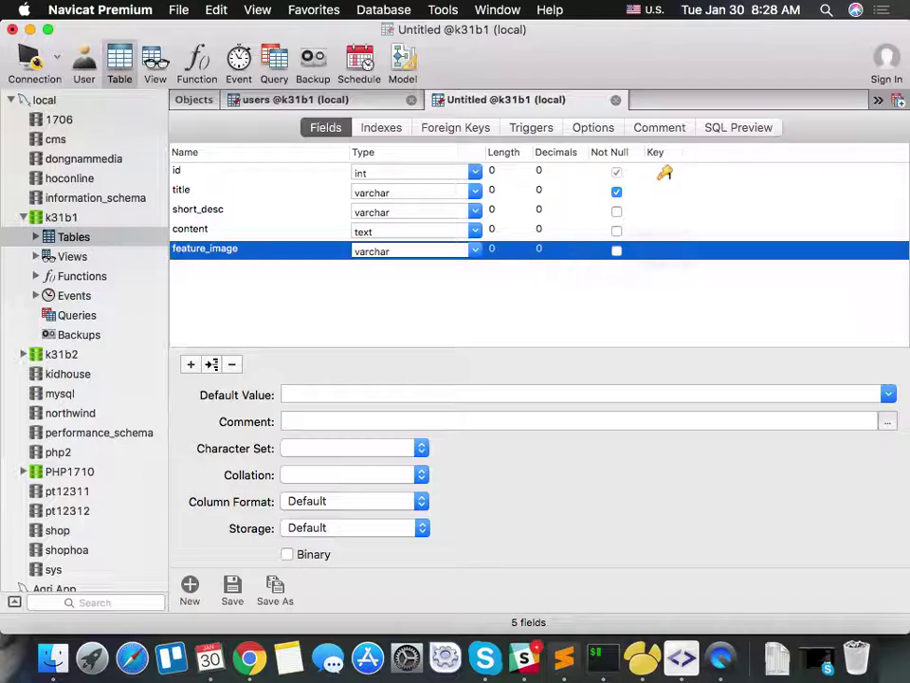
key("Down")
Step: Add an author_id field of type int
key("super+Tab")
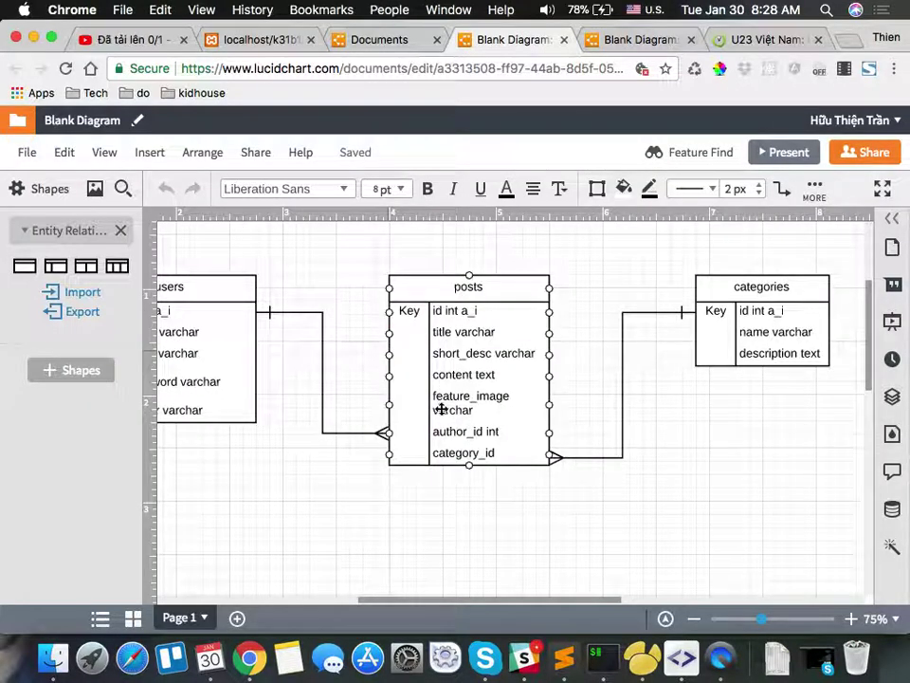
key("super+Tab")
type("author_id")
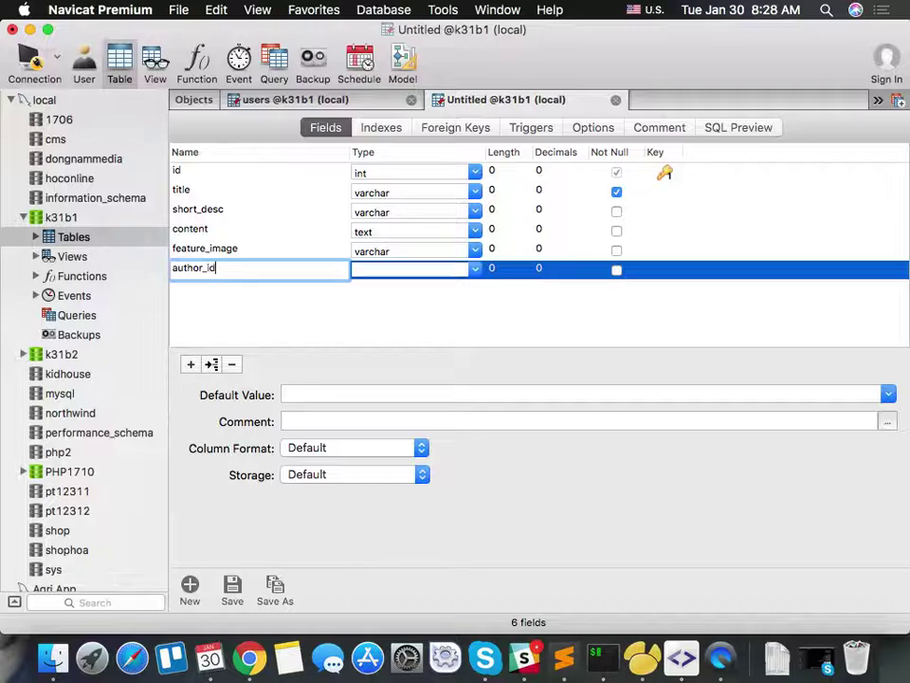
key("Tab")
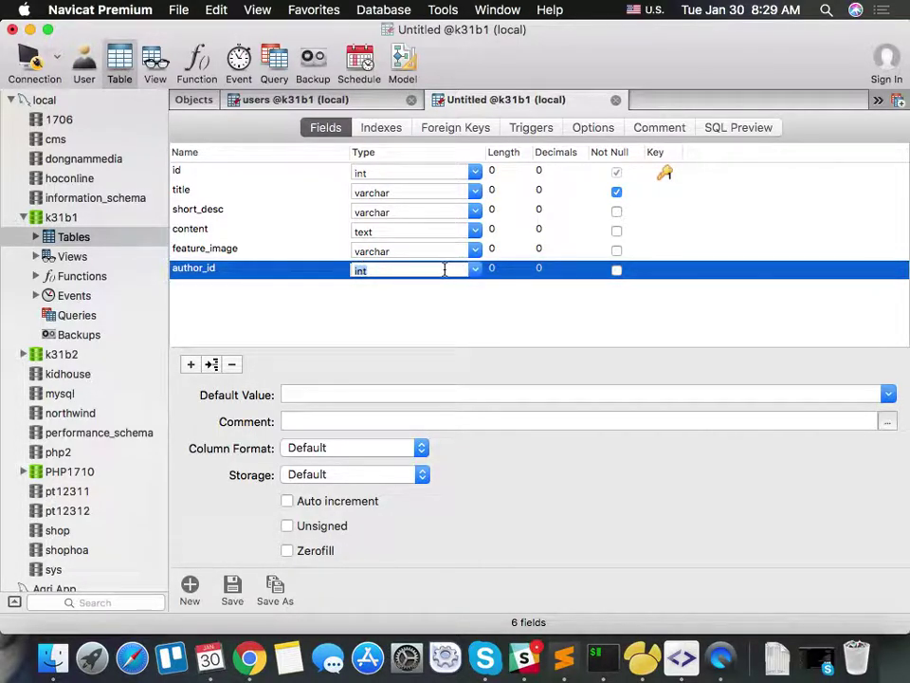
key("Tab")
key("Tab")
key("Tab")
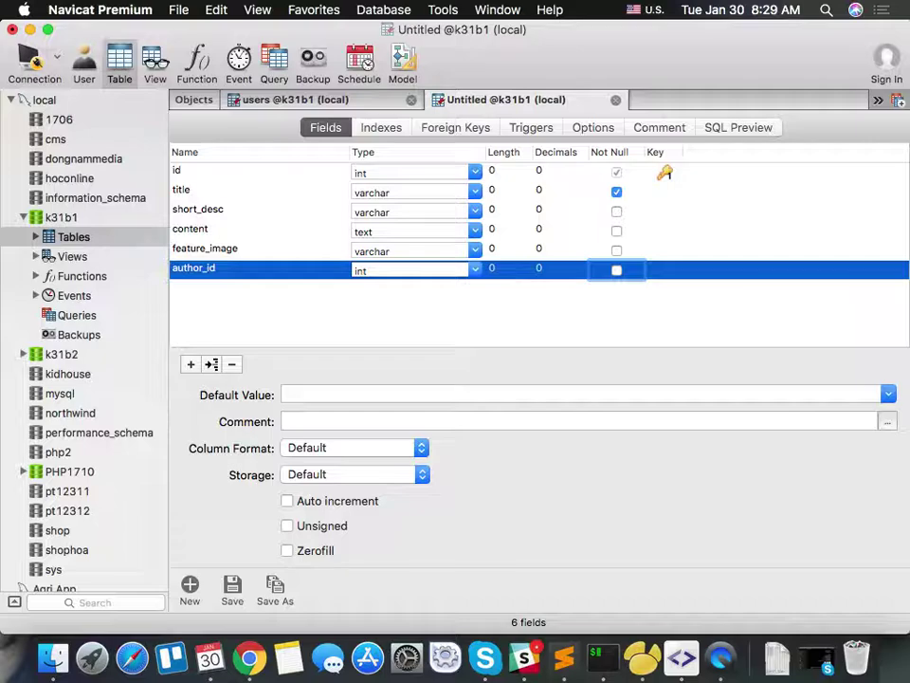
Step: Add a category_id field of type int
key("super+Tab")
key("super+Tab")
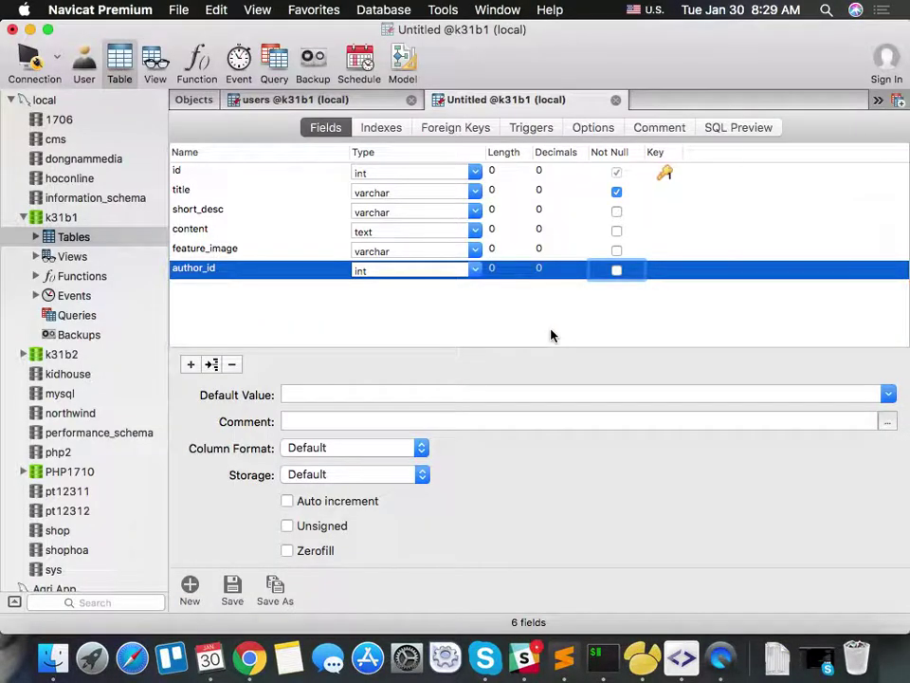
key("Tab")
type("ca")
key("BackSpace")
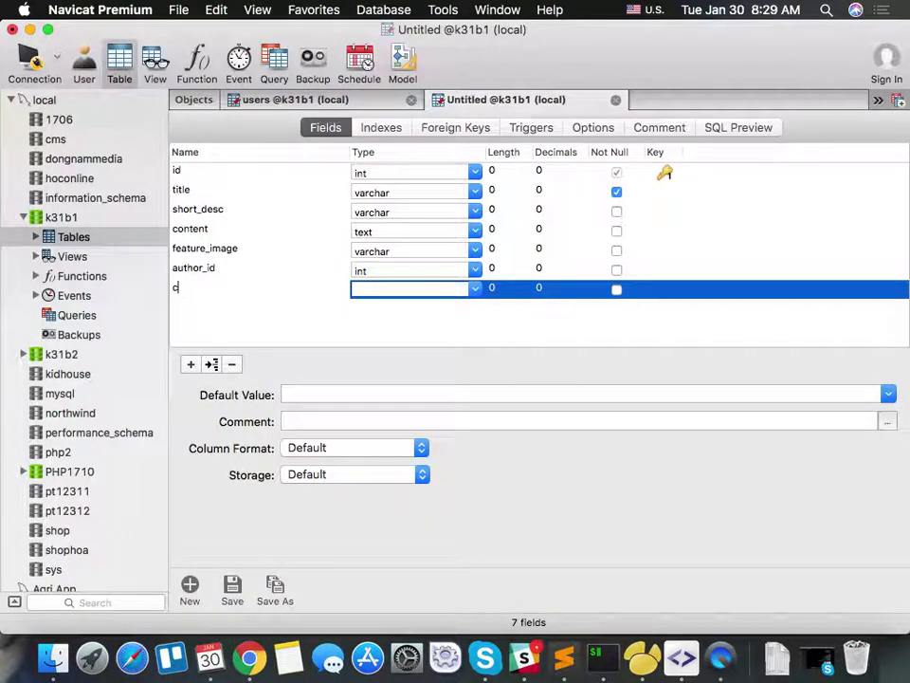
type("ategory_id")
key("Tab")
type("int")
key("Tab")
Step: Save the table under the name posts
key("super+s")
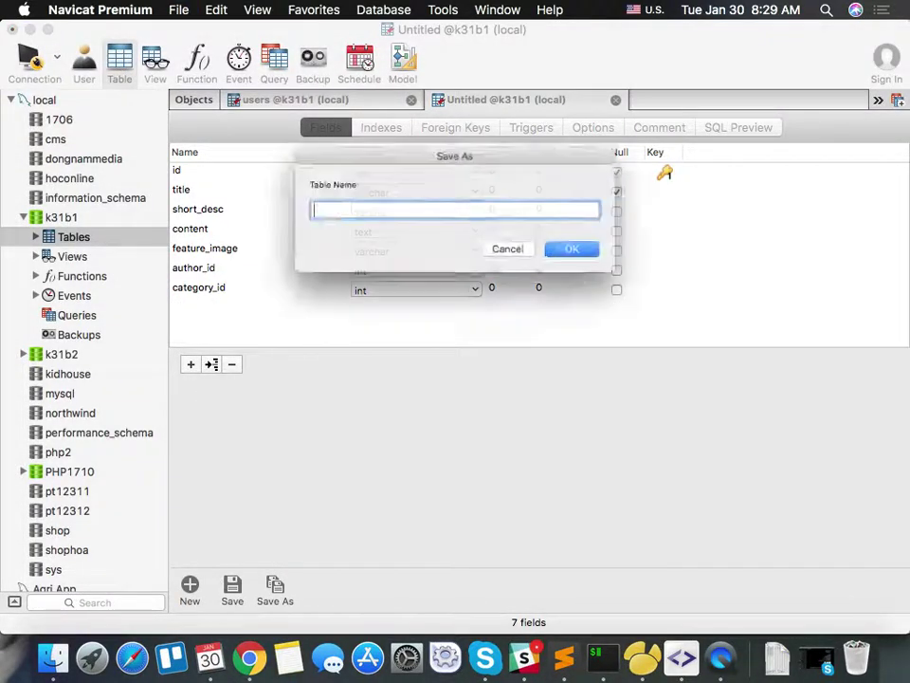
type("sts")
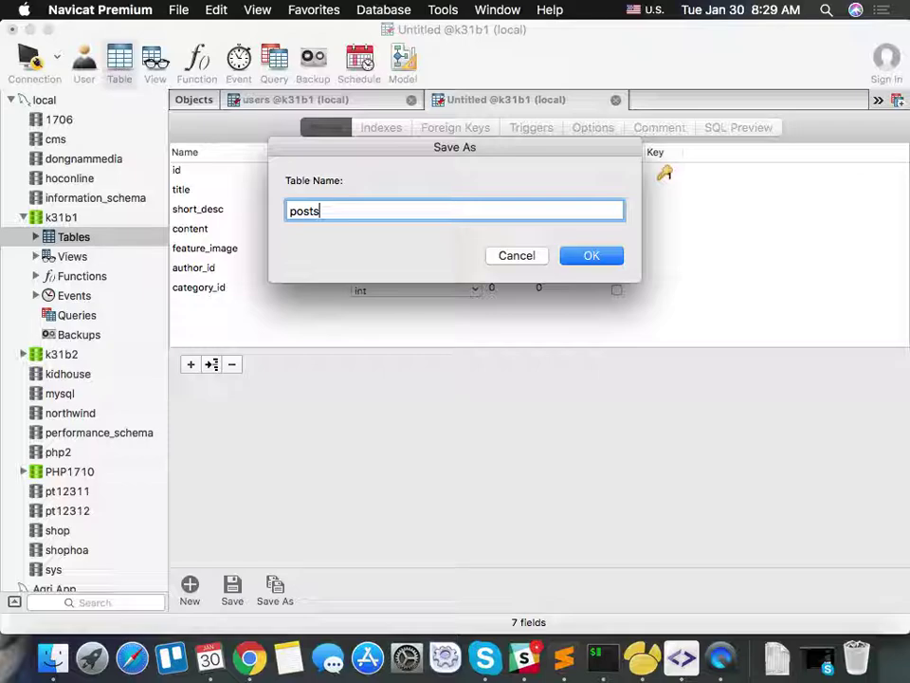
key("Return")
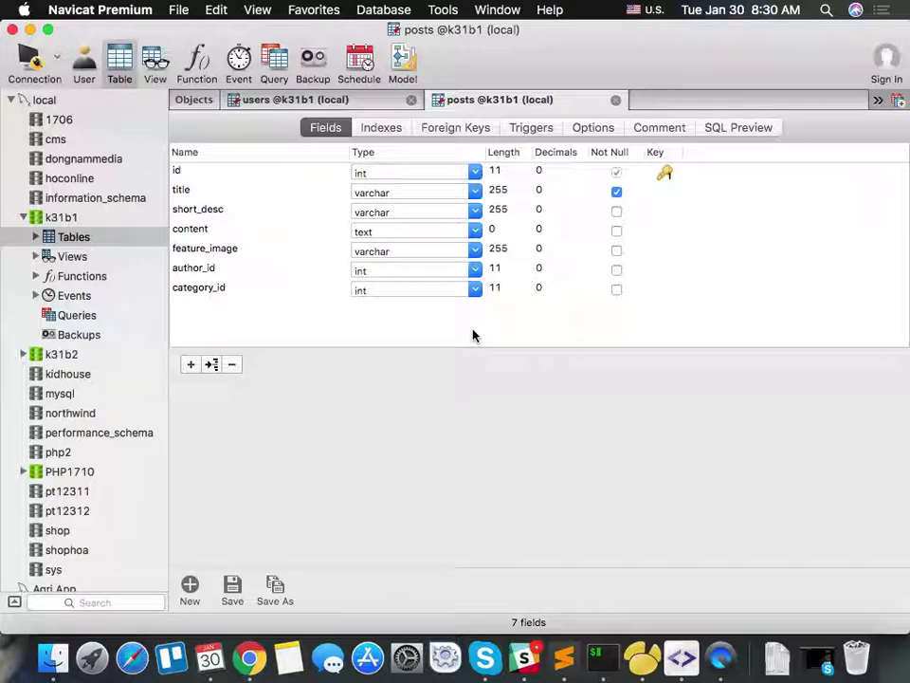
left_click(193, 99)
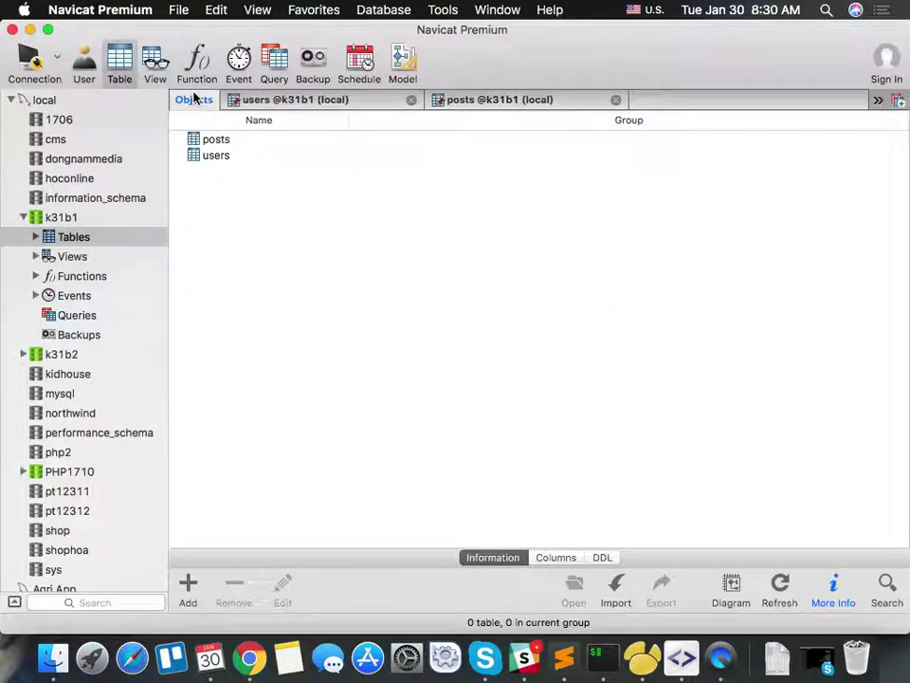
right_click(345, 346)
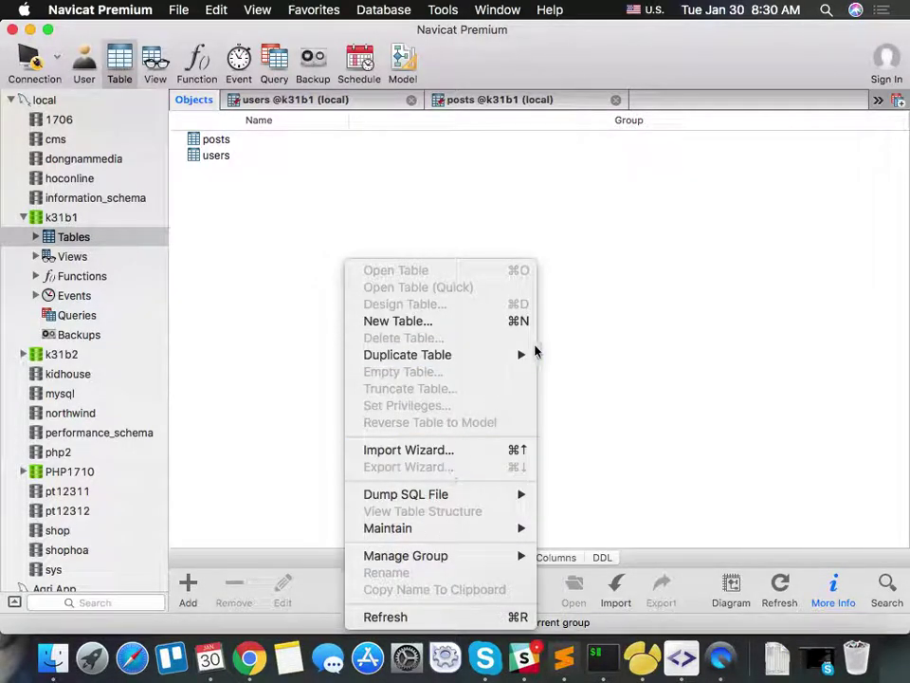
left_click(598, 286)
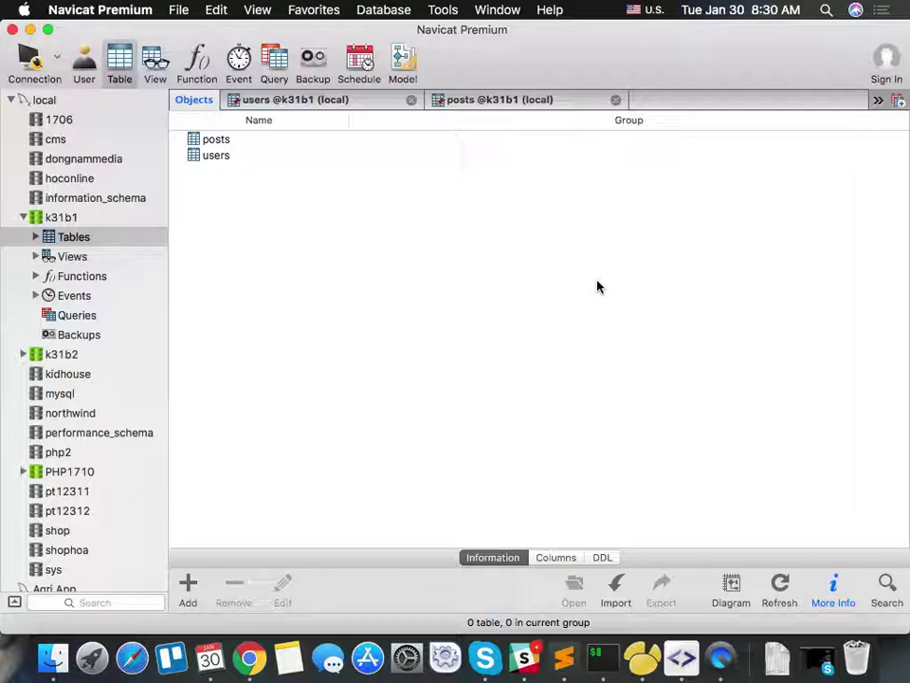
left_click(549, 100)
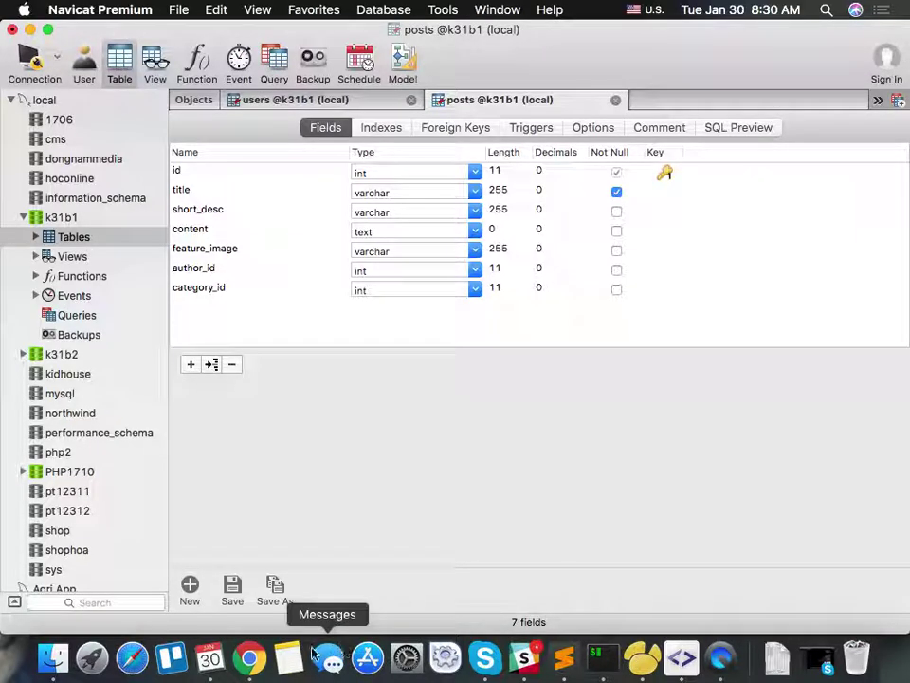
left_click(251, 659)
left_click(404, 432)
Step: Zoom the ER diagram to 100% in full-screen canvas and select the posts table
scroll(404, 434, "right", 3)
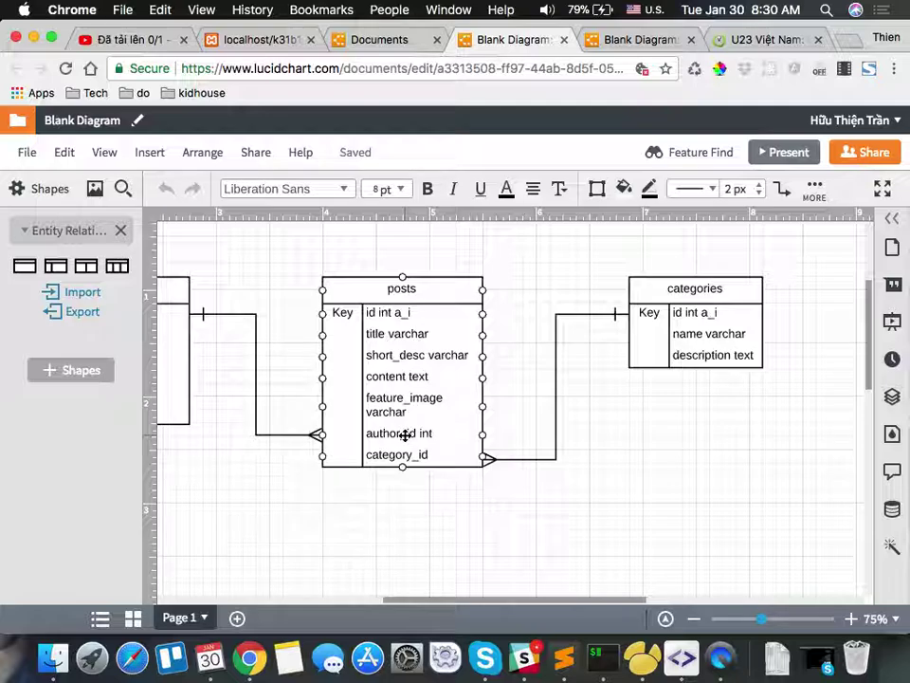
key("Escape")
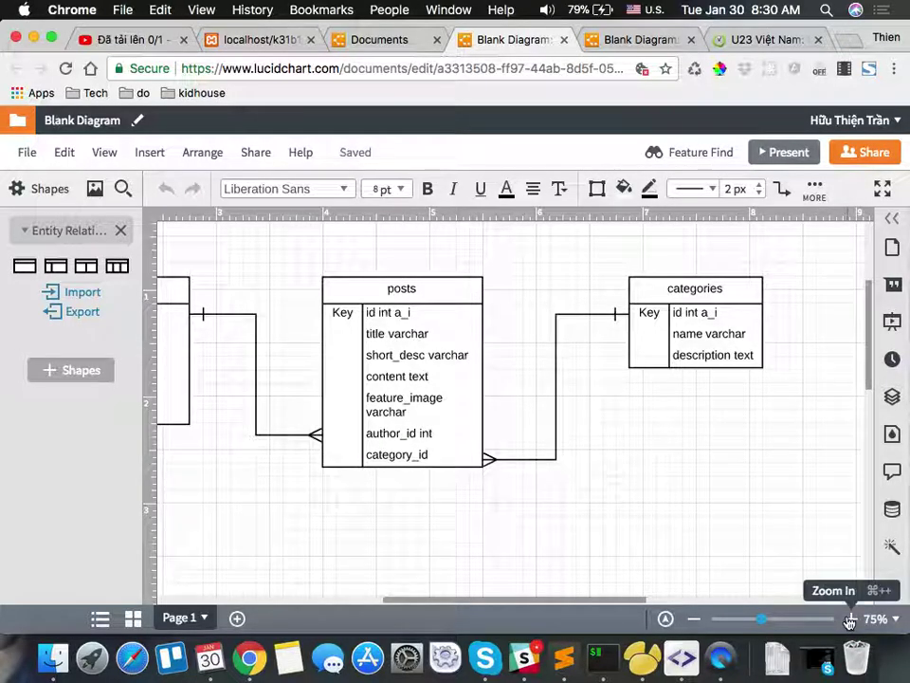
left_click(851, 618)
scroll(661, 516, "up", 2)
scroll(660, 516, "left", 2)
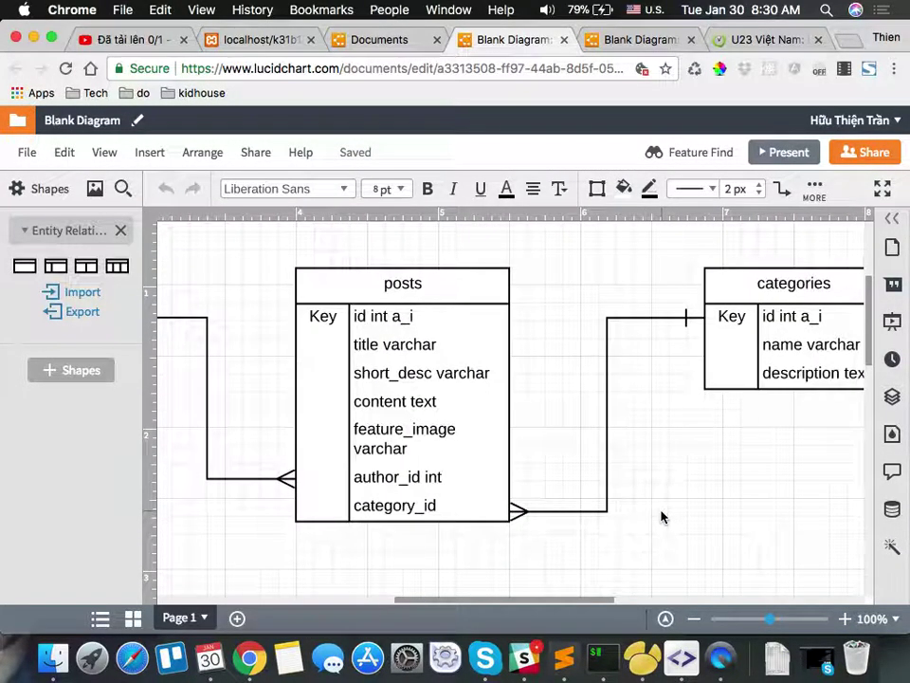
left_click(882, 187)
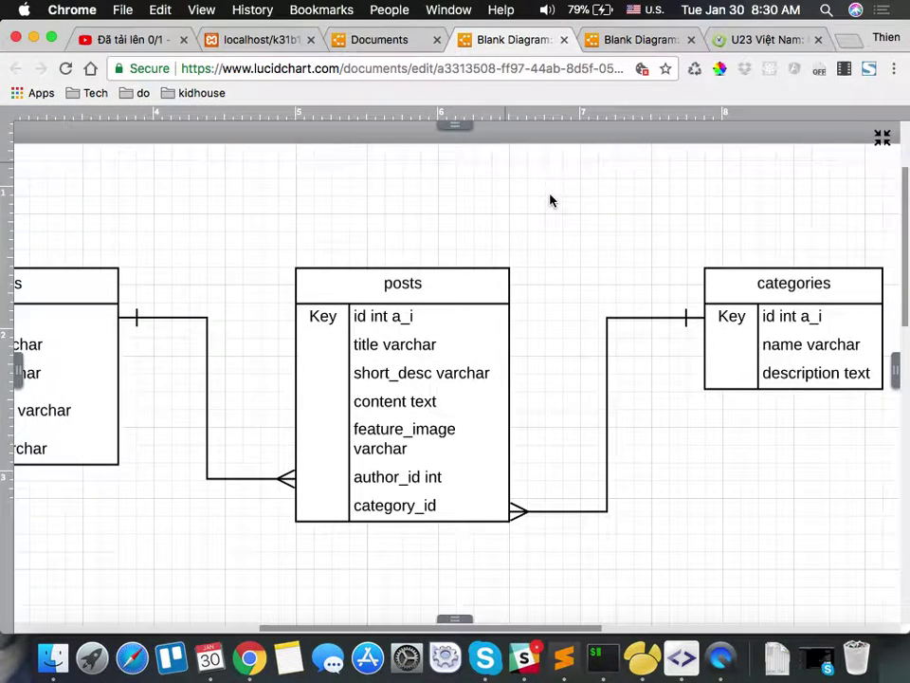
left_click(485, 271)
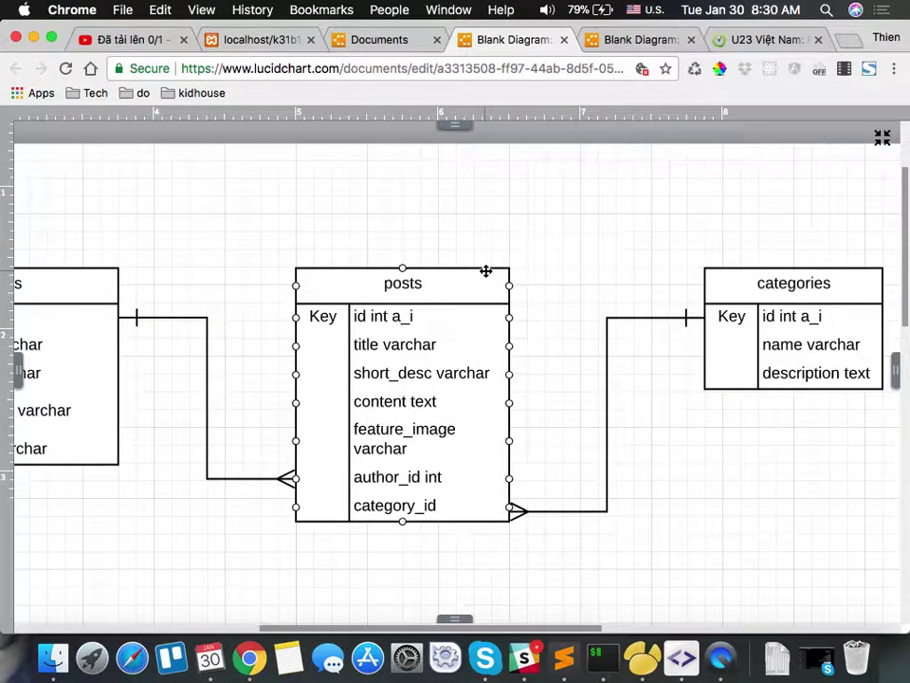
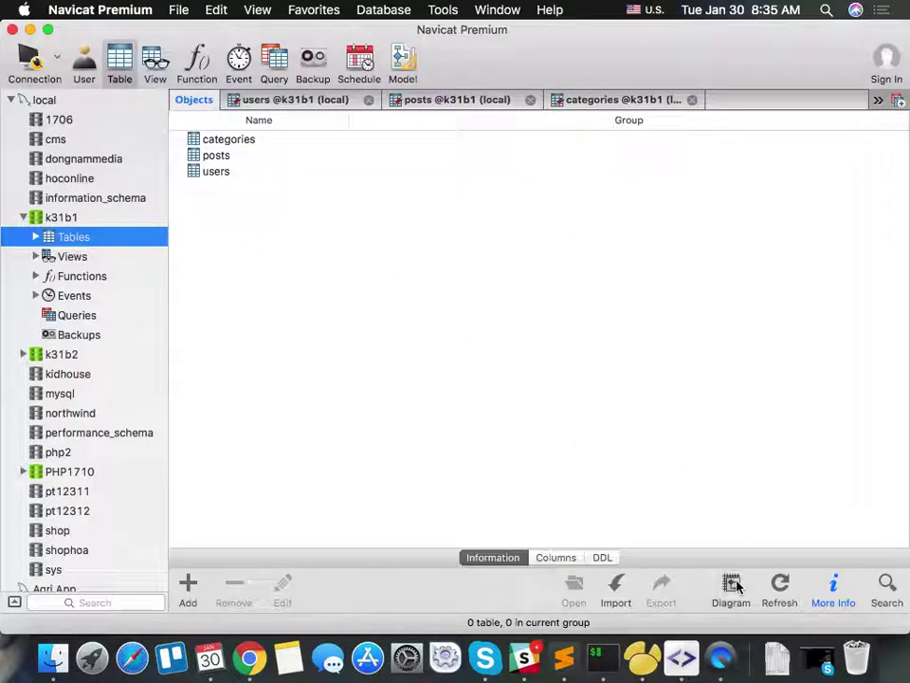
Step: Inspect the posts and users tables in the k31b1 ER diagram, then bring up the Lucidchart diagram
left_click(731, 586)
left_click(325, 180)
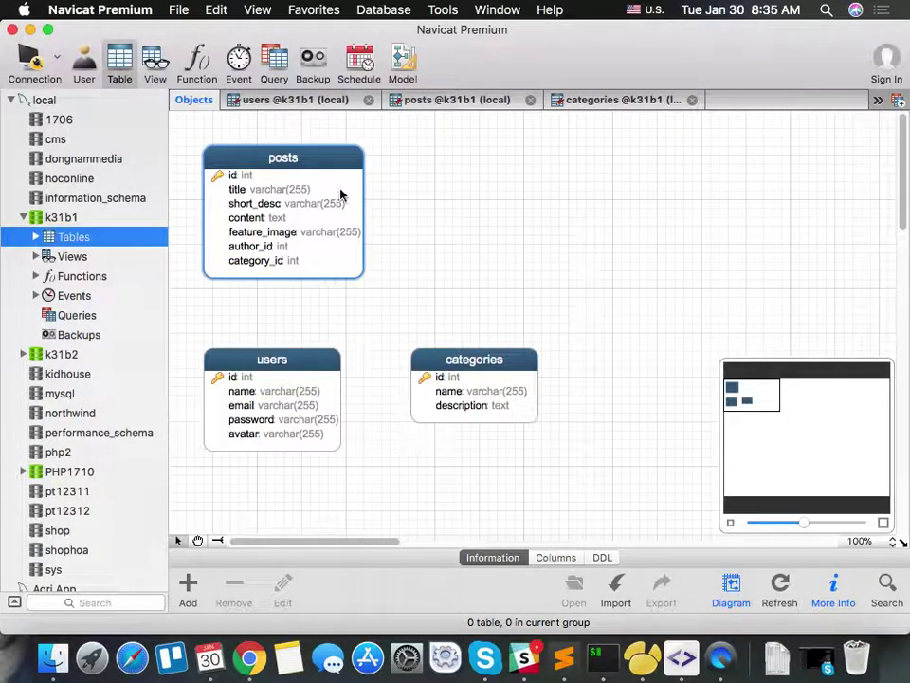
left_click(339, 403)
left_click(403, 441)
left_click(295, 261)
left_click(323, 405)
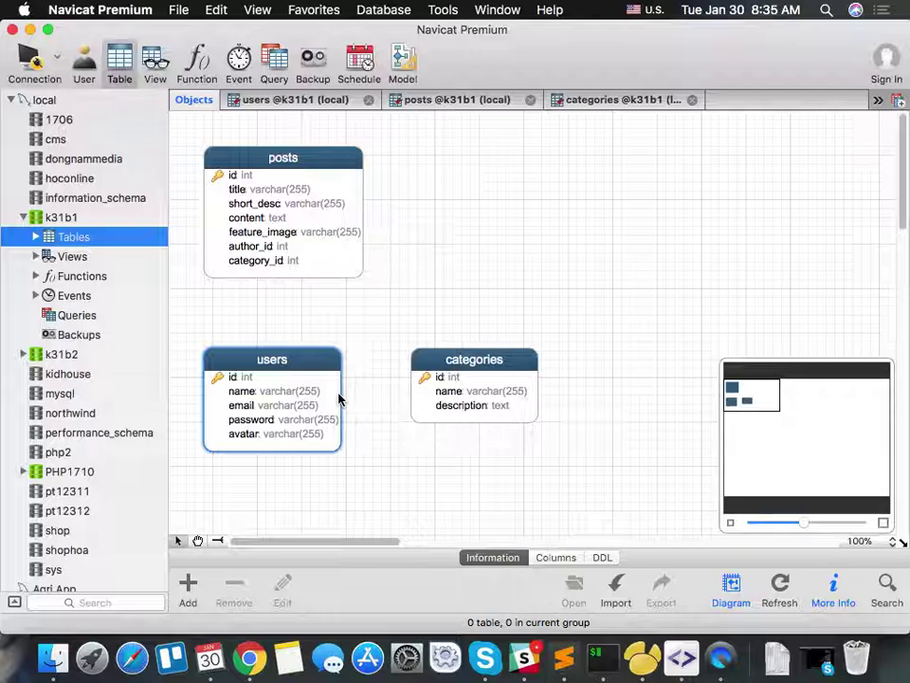
left_click(390, 297)
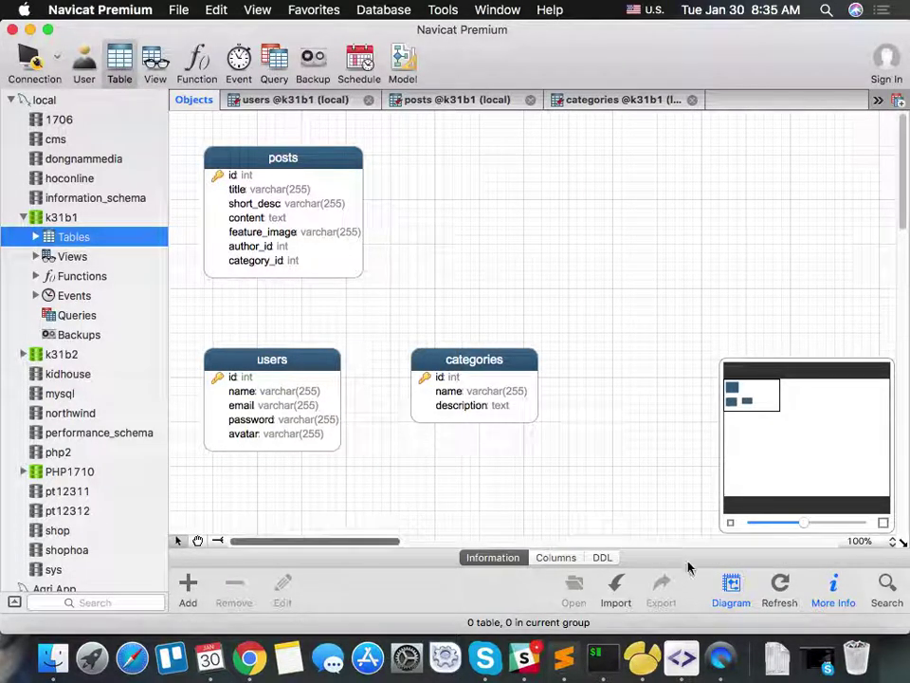
left_click(731, 588)
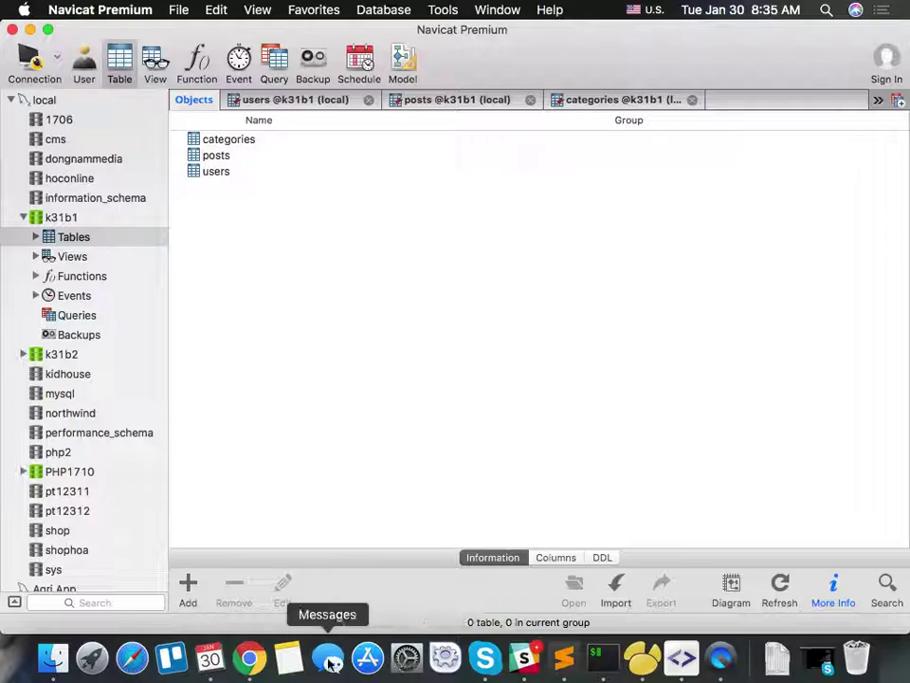
left_click(252, 661)
Step: Inspect the users and posts tables in the Lucidchart diagram, then return to Navicat Premium
scroll(332, 387, "left", 10)
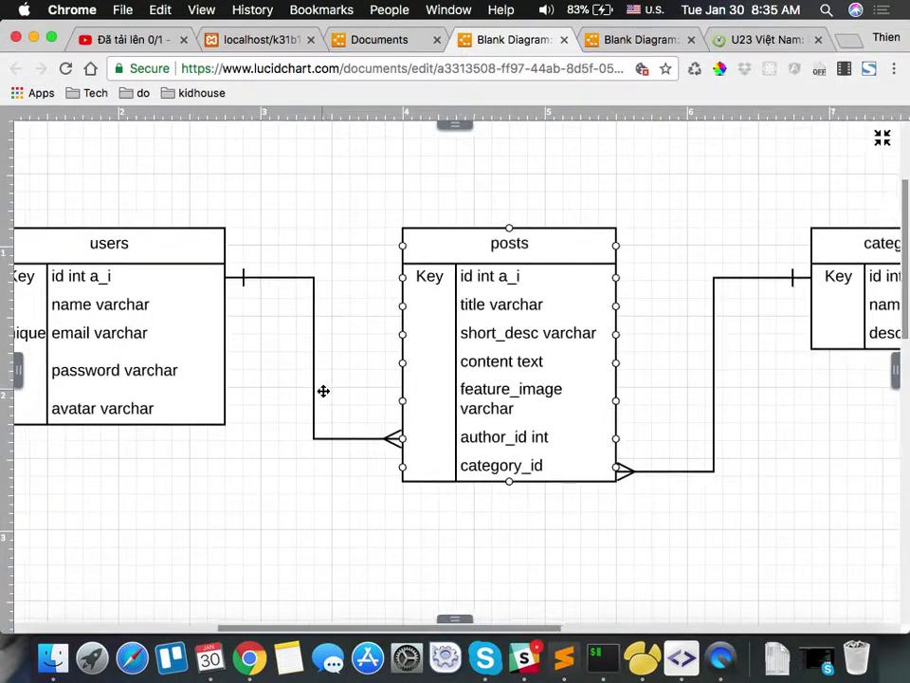
left_click(309, 311)
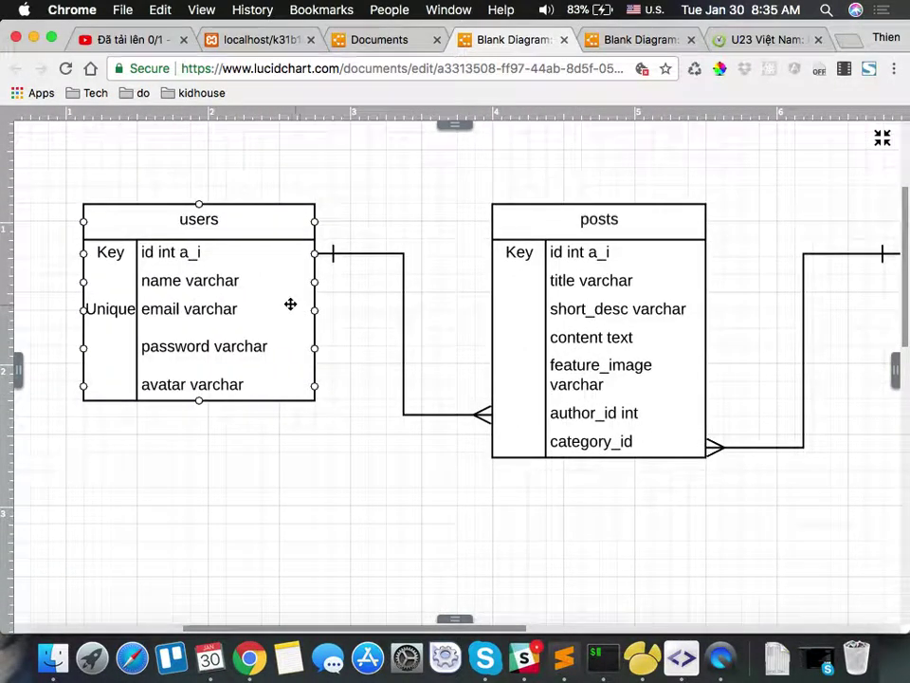
left_click(447, 342)
left_click(211, 237)
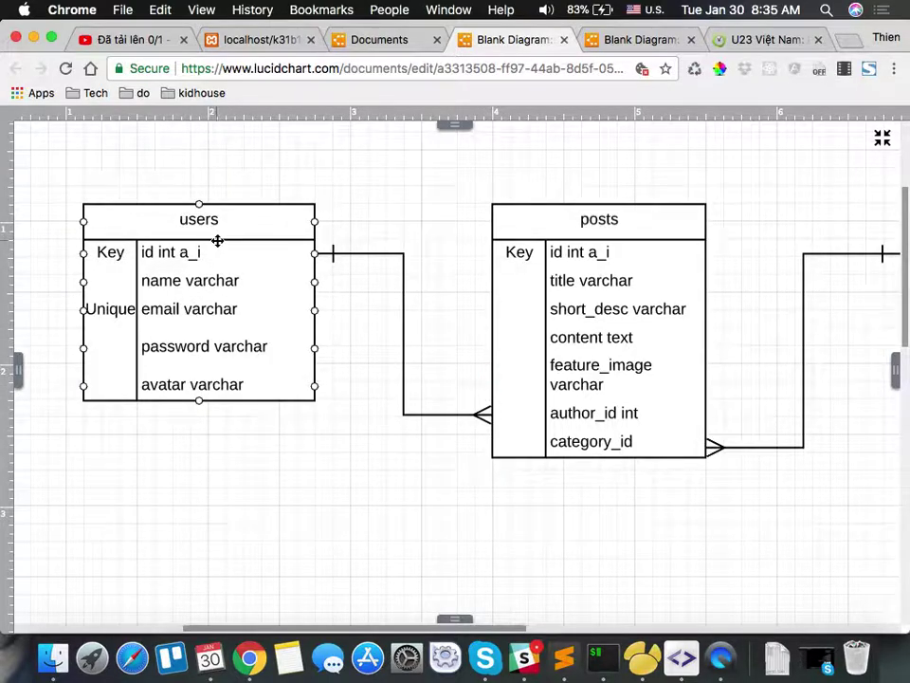
left_click(374, 246)
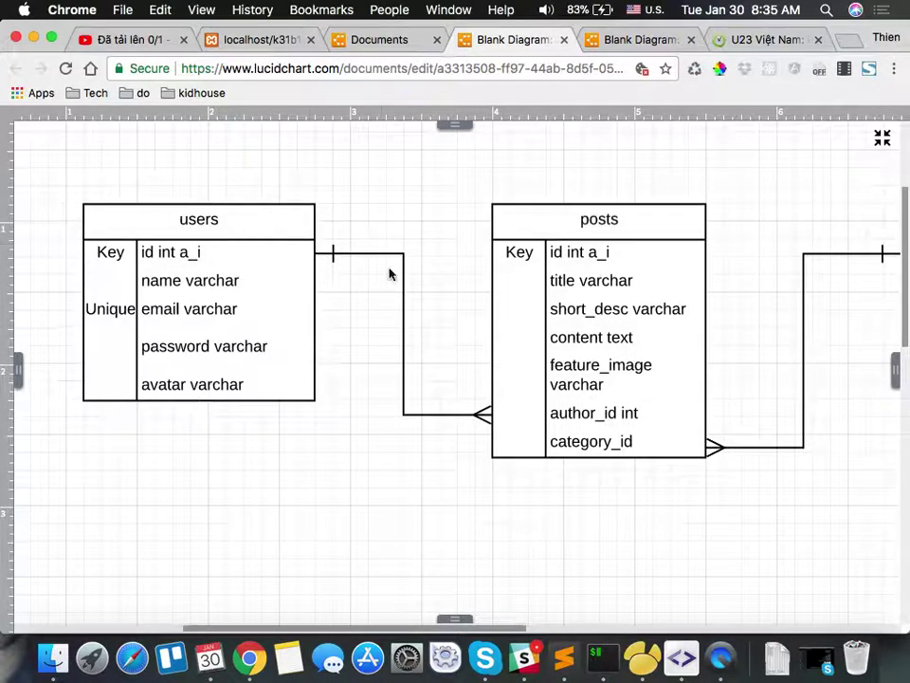
left_click(557, 409)
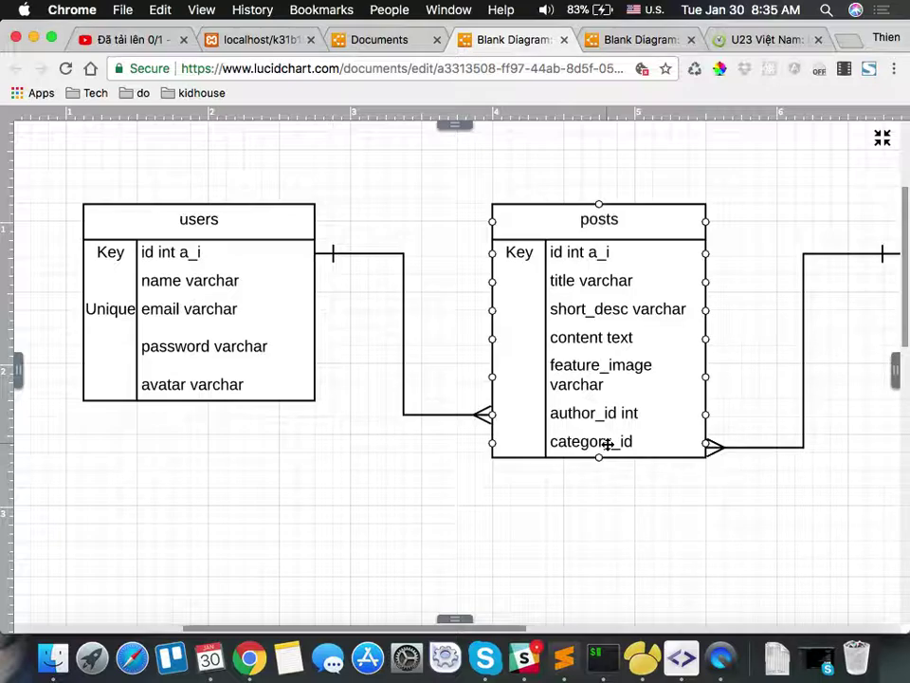
left_click(393, 533)
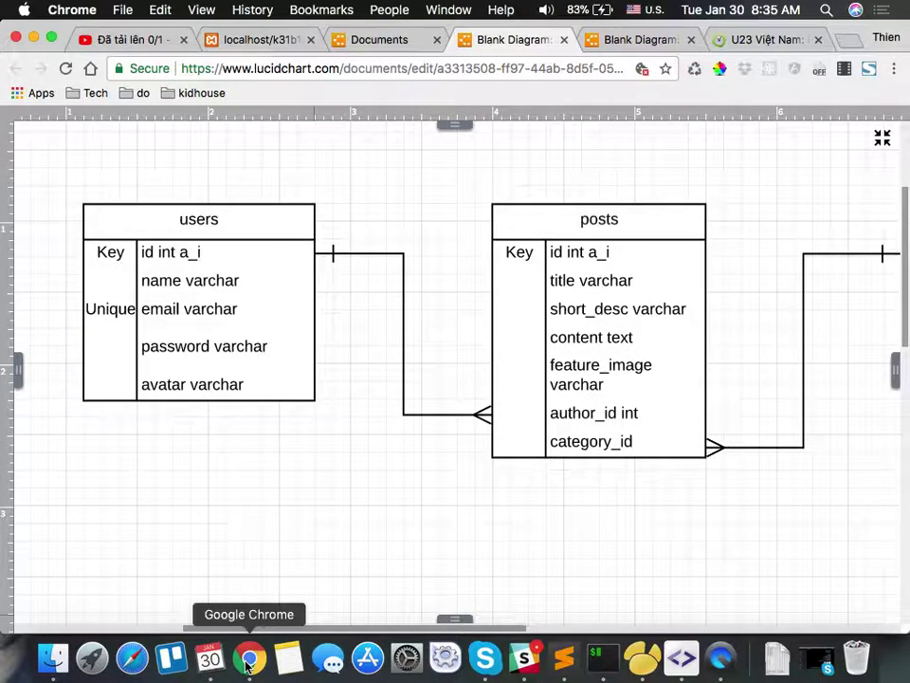
left_click(643, 657)
Step: Open the posts table in Design Table and show its Foreign Keys
left_click(224, 159)
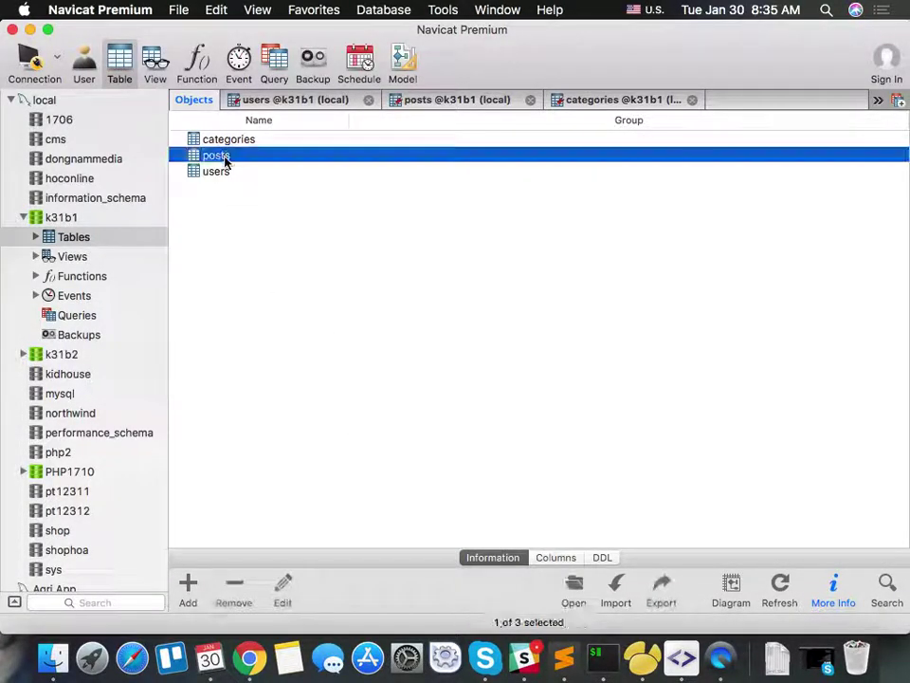
right_click(225, 163)
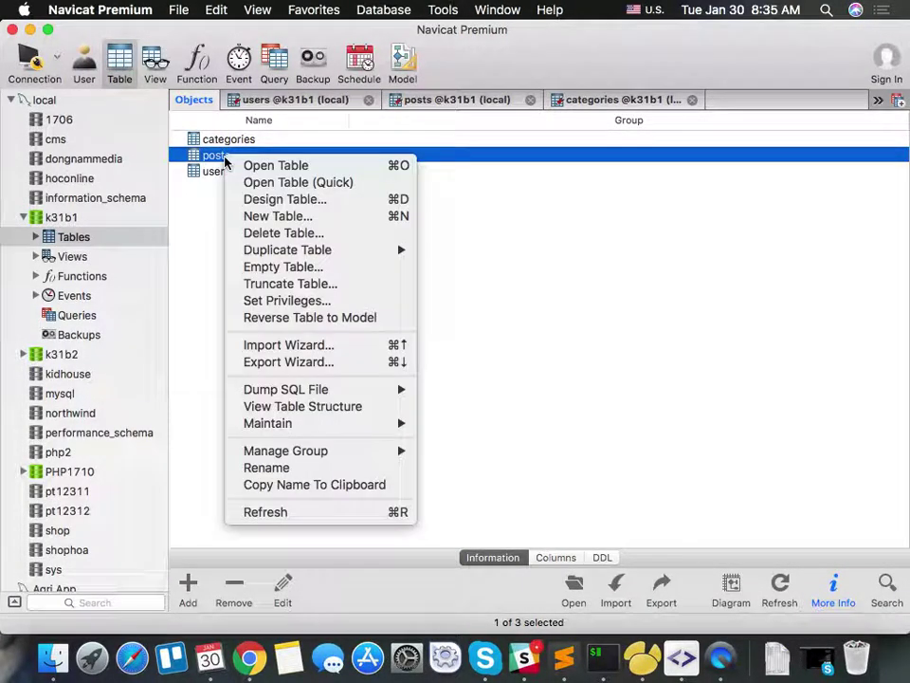
left_click(306, 201)
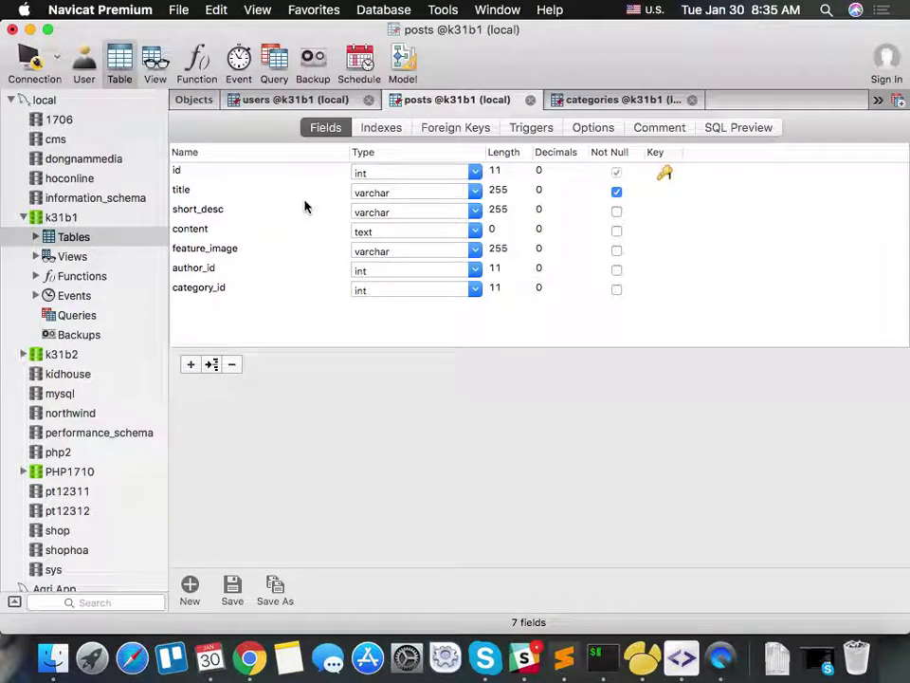
left_click(447, 133)
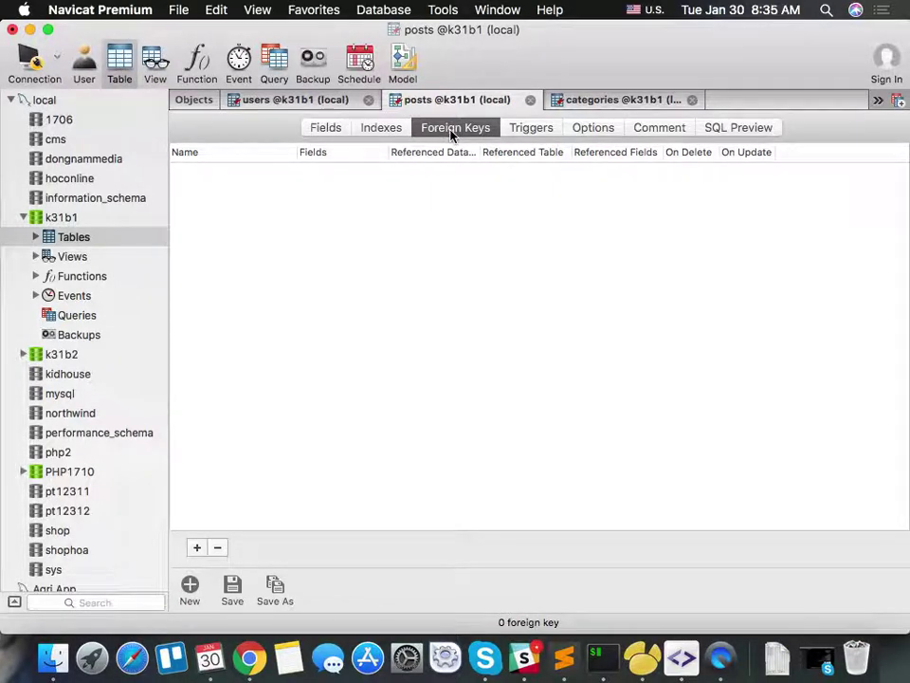
Step: Add a new foreign key on posts using the author_id field
left_click(197, 549)
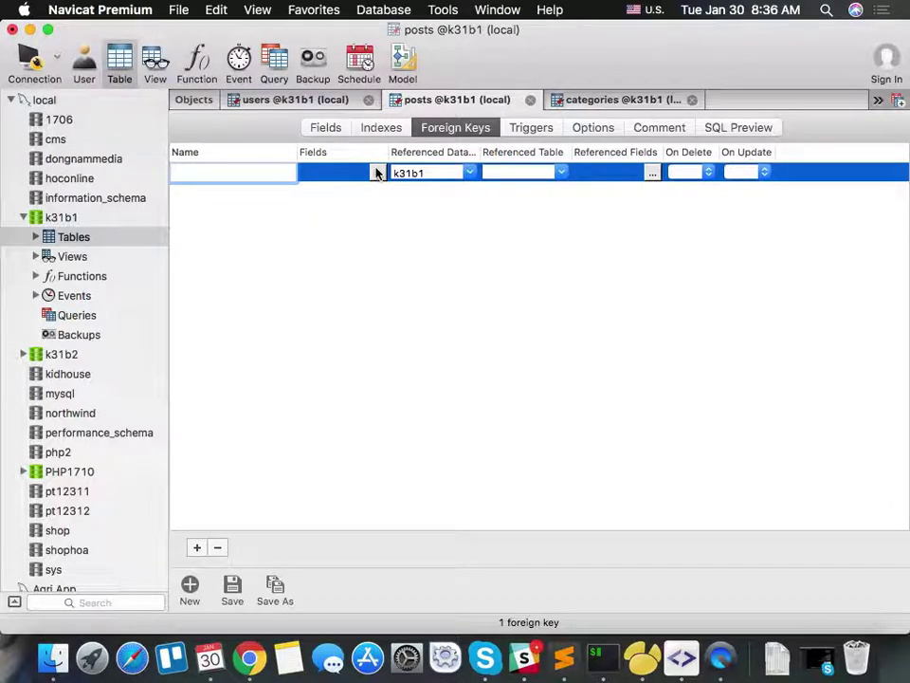
left_click(378, 173)
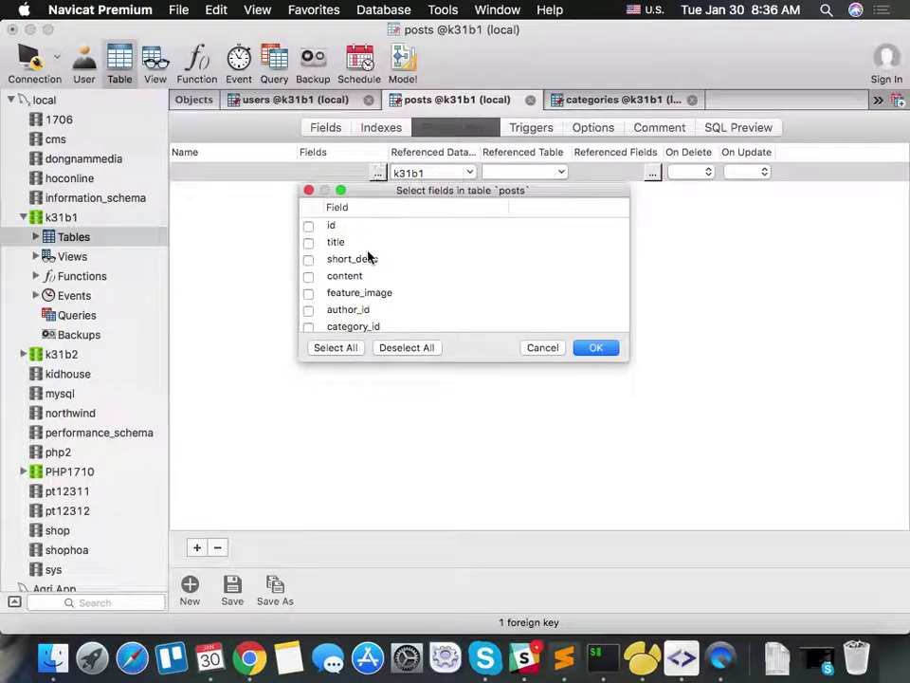
left_click(299, 303)
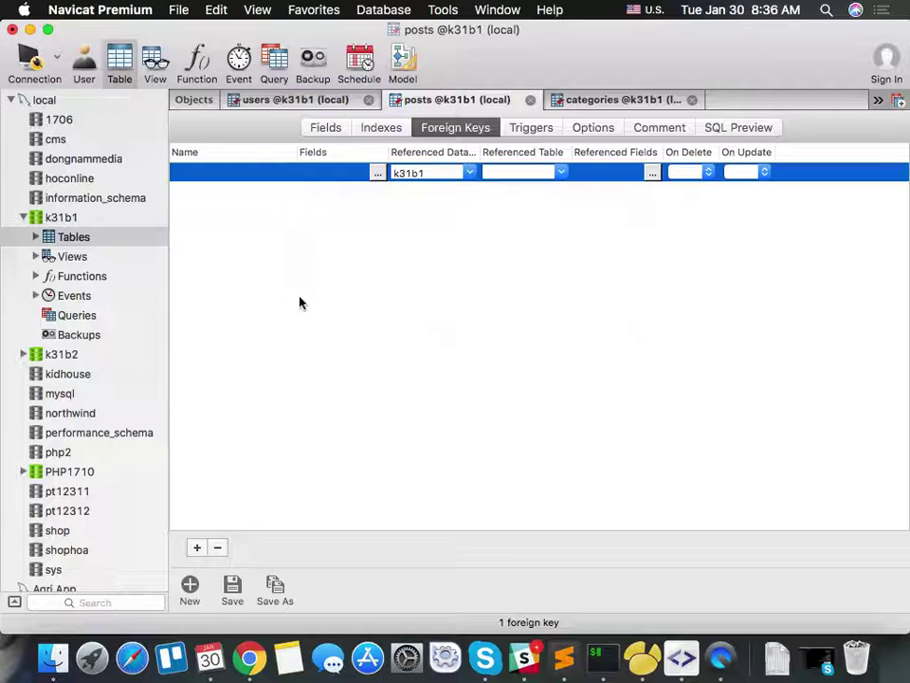
left_click(378, 177)
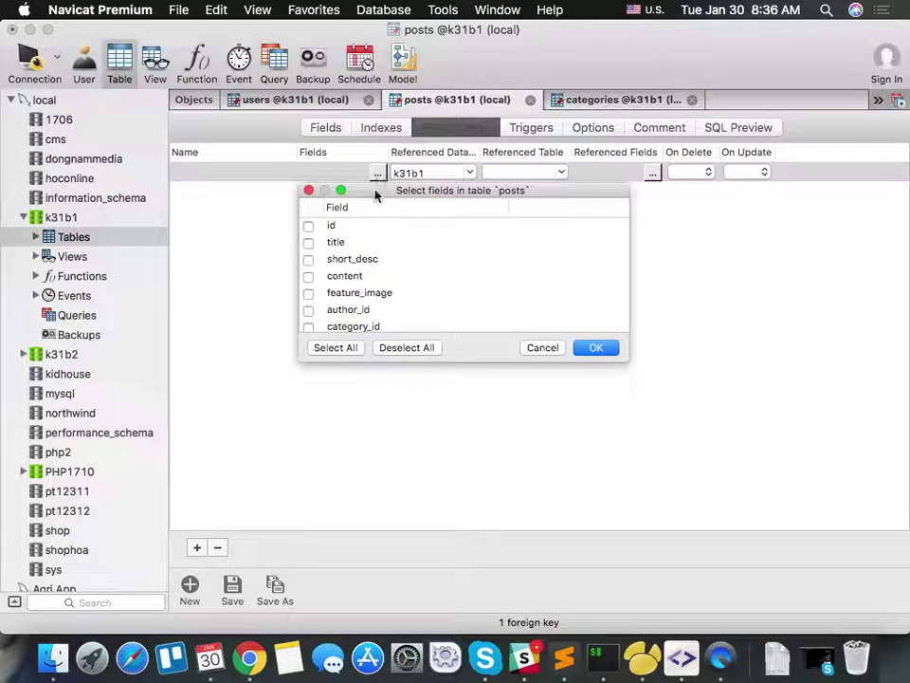
scroll(353, 299, "down", 1)
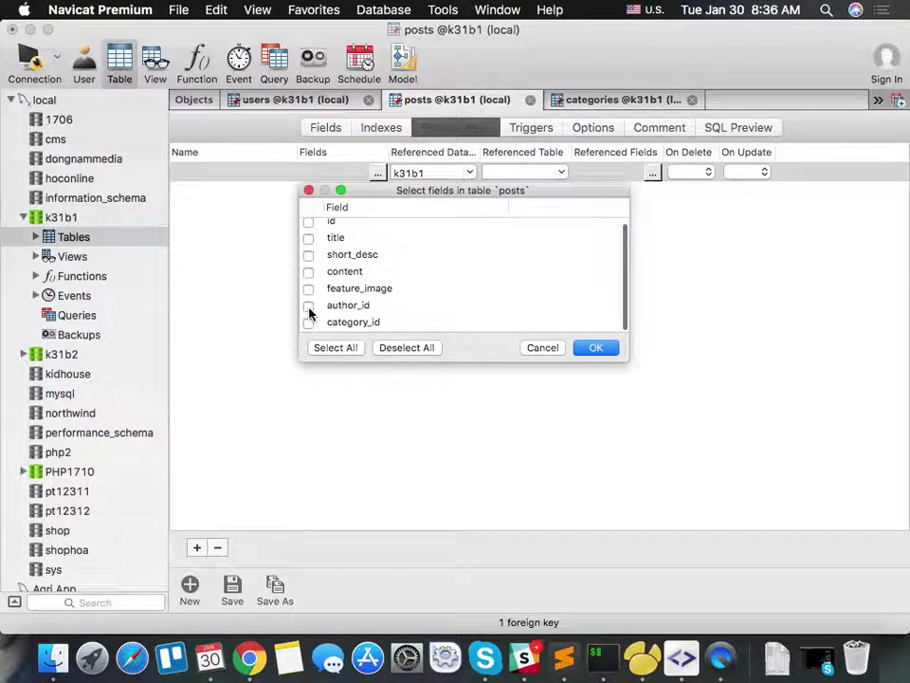
left_click(309, 306)
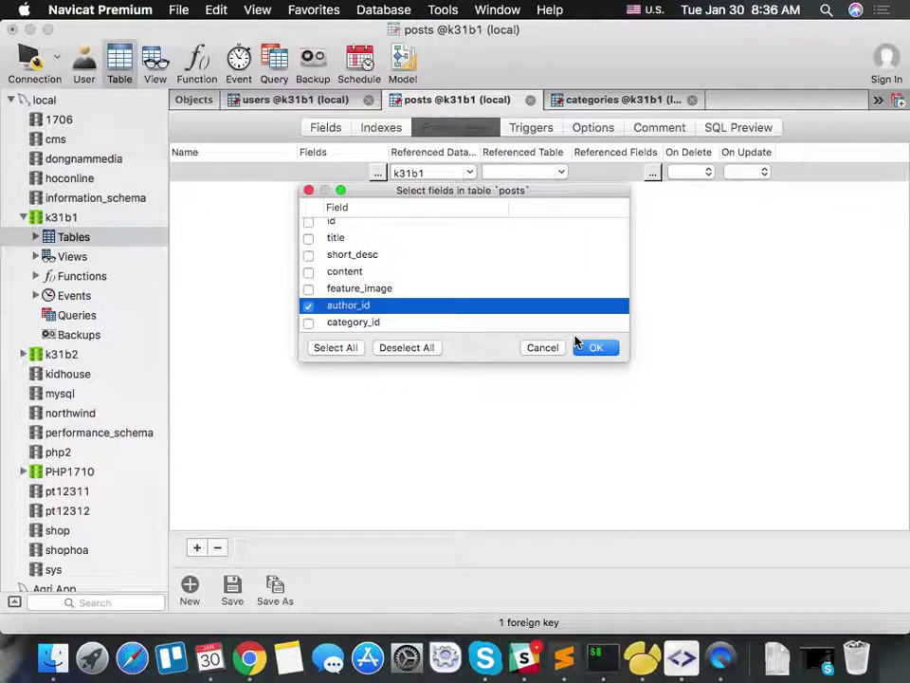
left_click(309, 192)
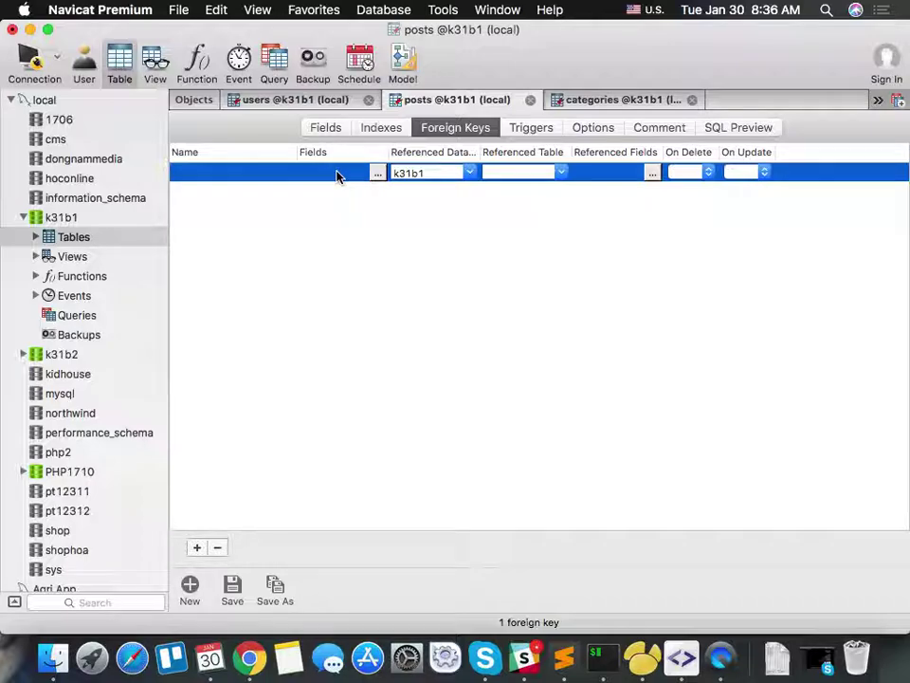
left_click(376, 172)
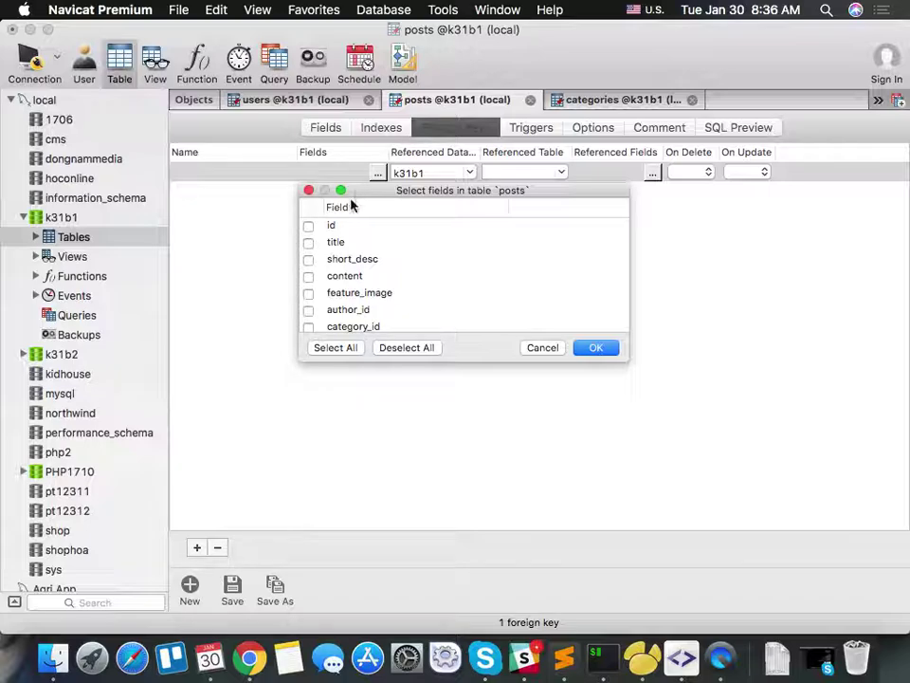
left_click(308, 310)
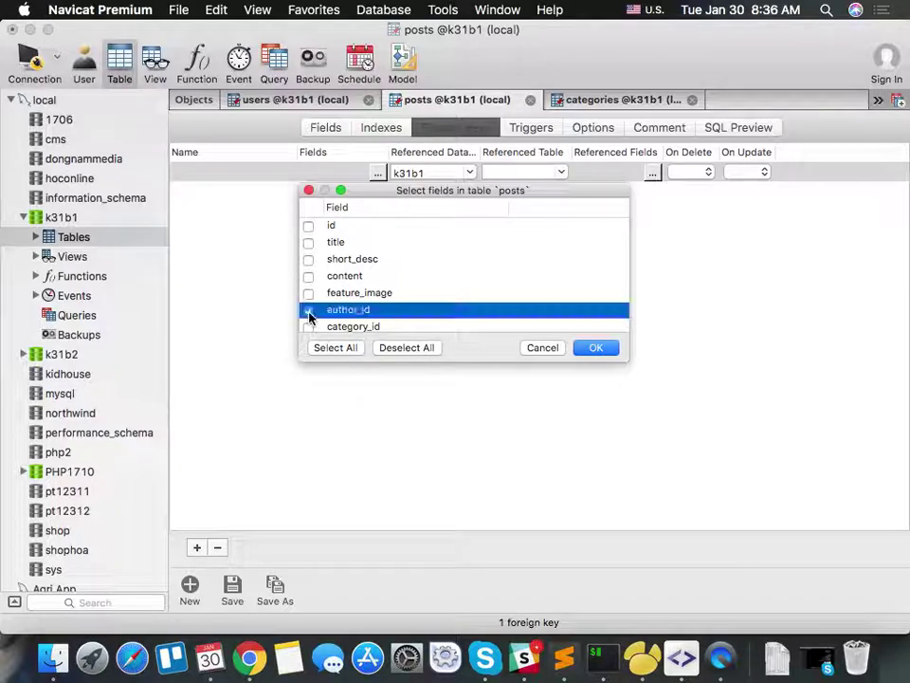
left_click(597, 347)
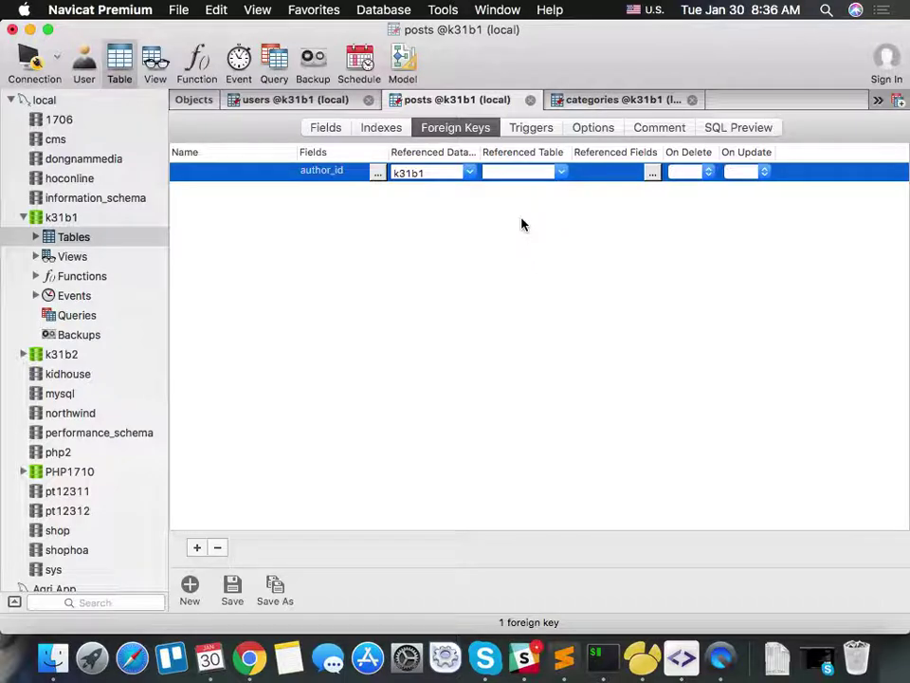
Step: Point the key at the users table in k31b1, referencing its id field
left_click(468, 172)
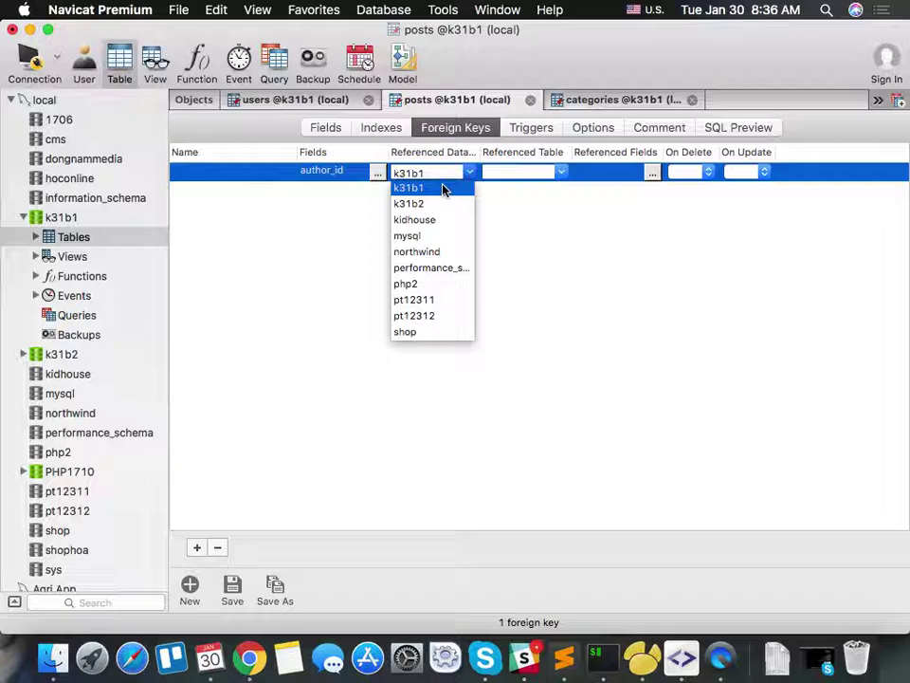
left_click(532, 210)
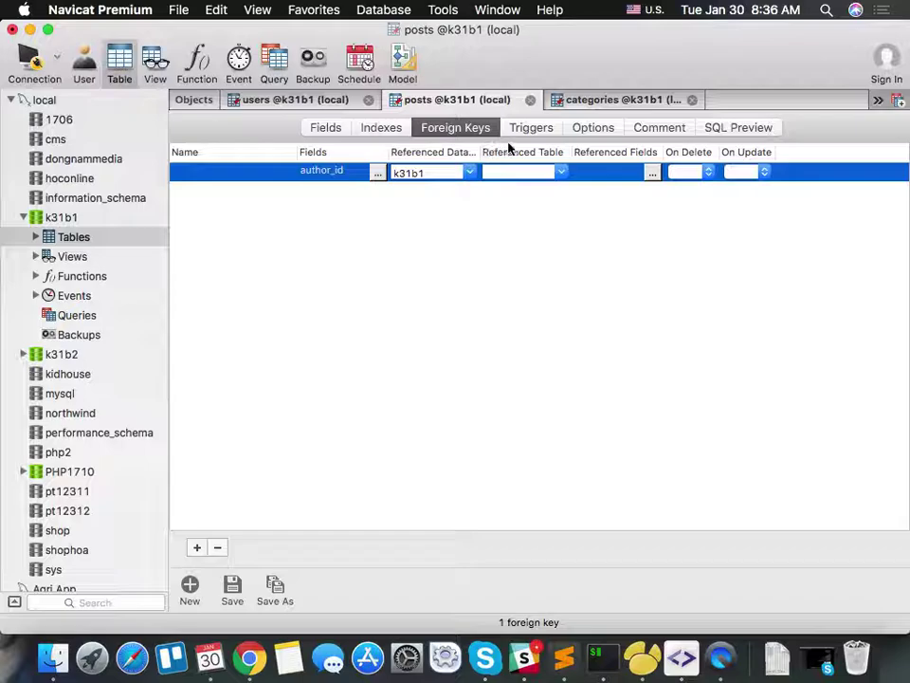
left_click(562, 172)
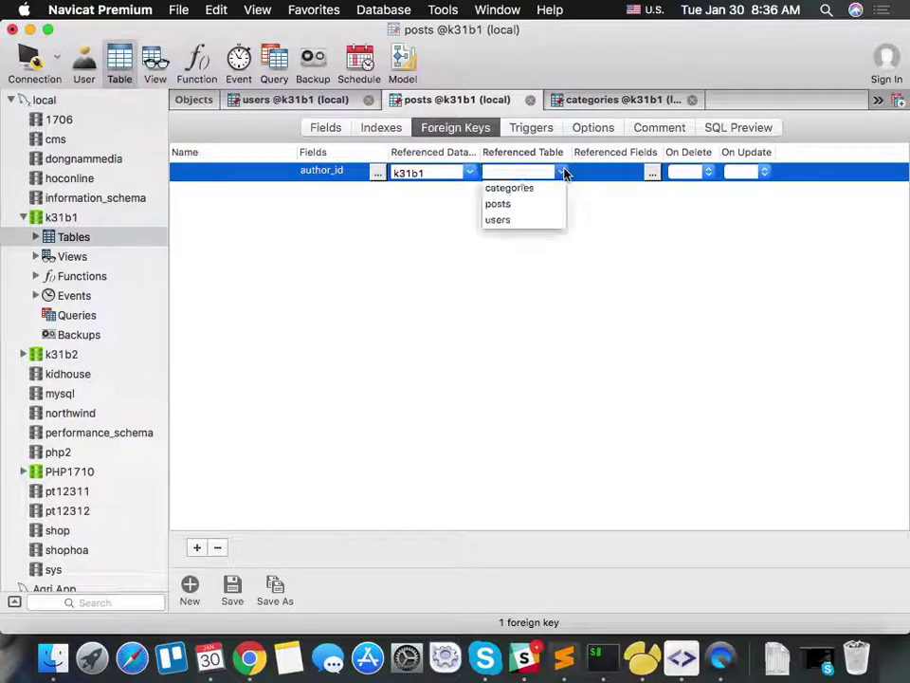
left_click(503, 220)
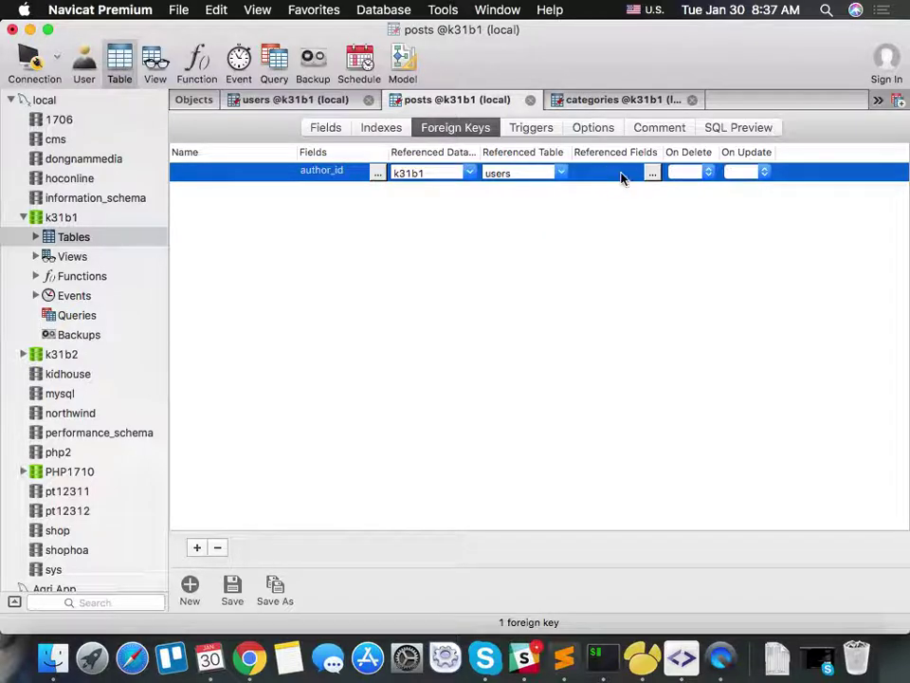
left_click(652, 173)
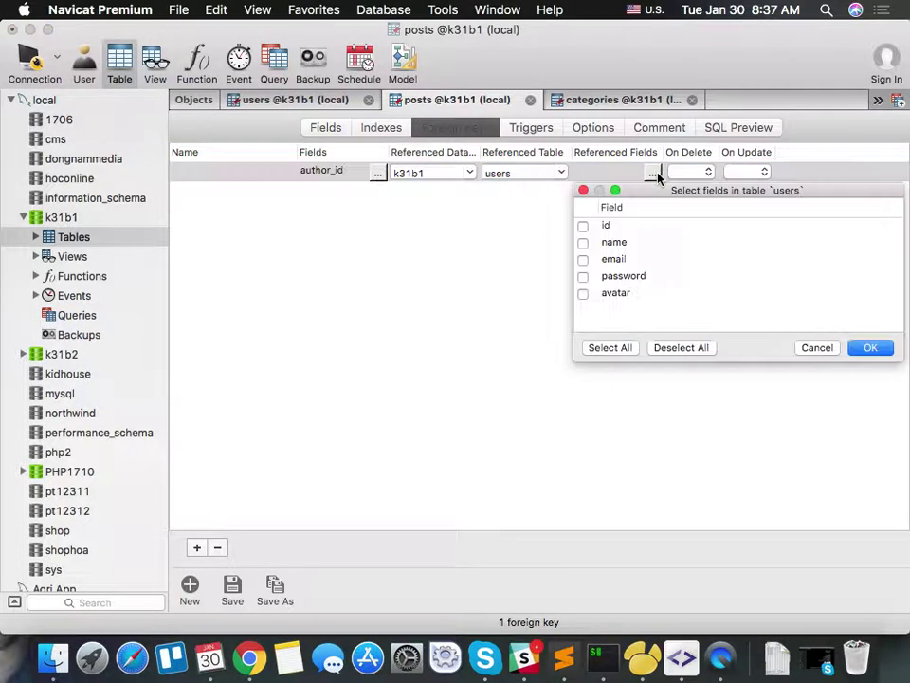
left_click(582, 227)
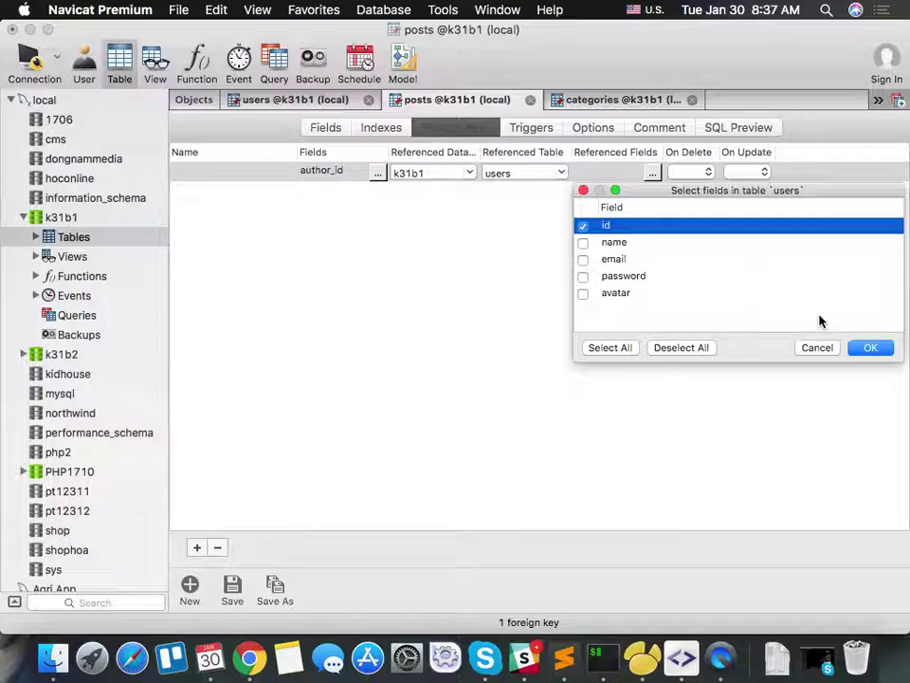
left_click(870, 347)
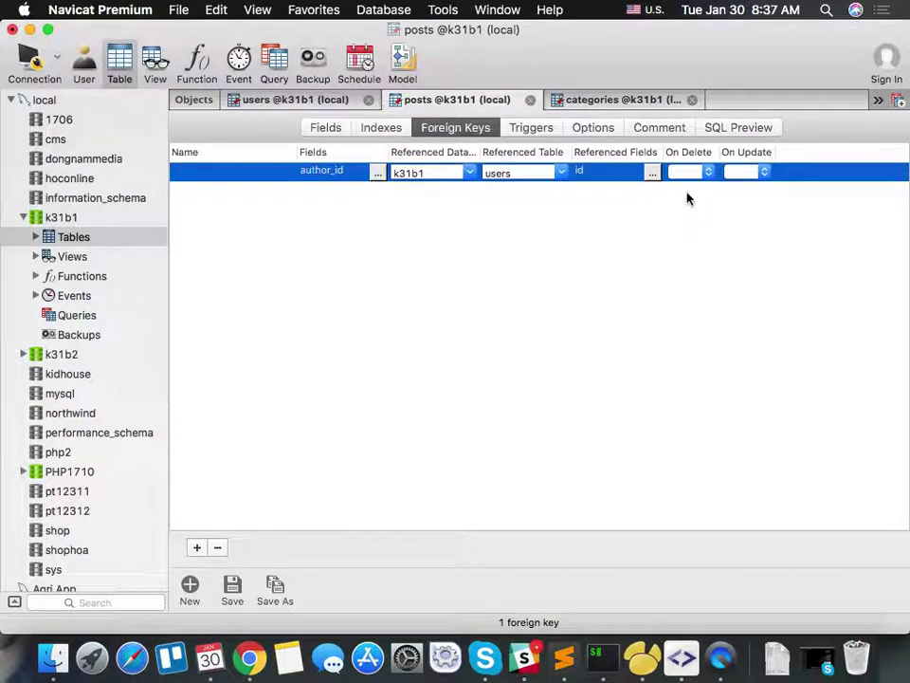
Step: Set On Delete and On Update to CASCADE, then save and create the required indexes
left_click(692, 176)
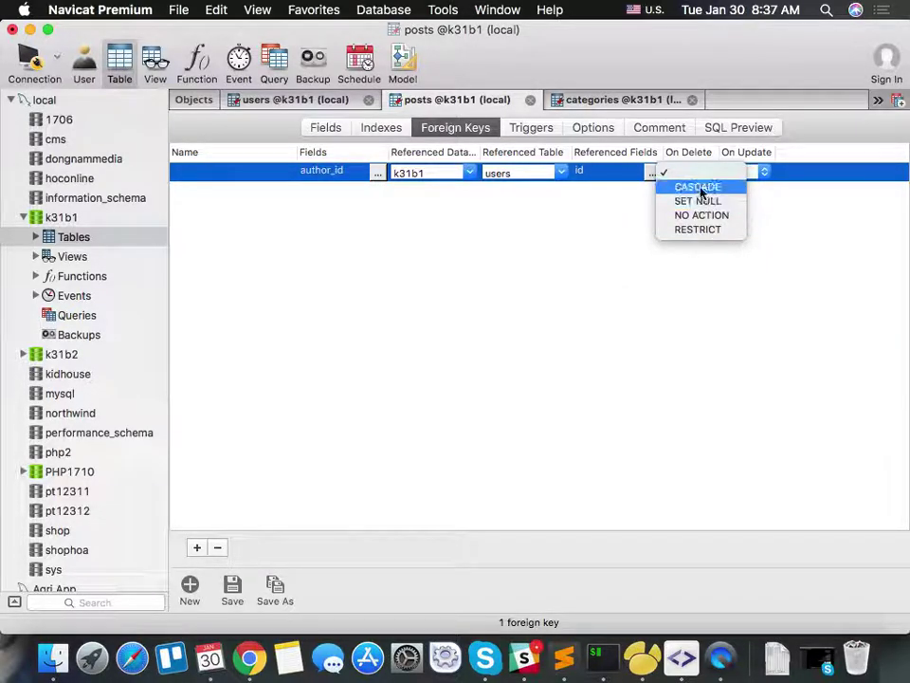
left_click(701, 188)
left_click(745, 178)
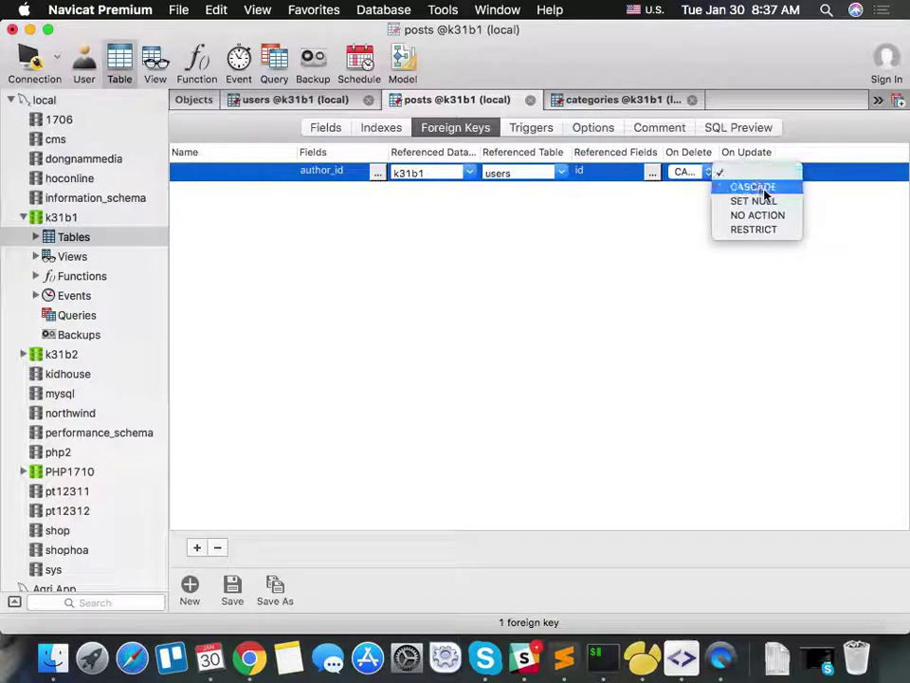
left_click(758, 188)
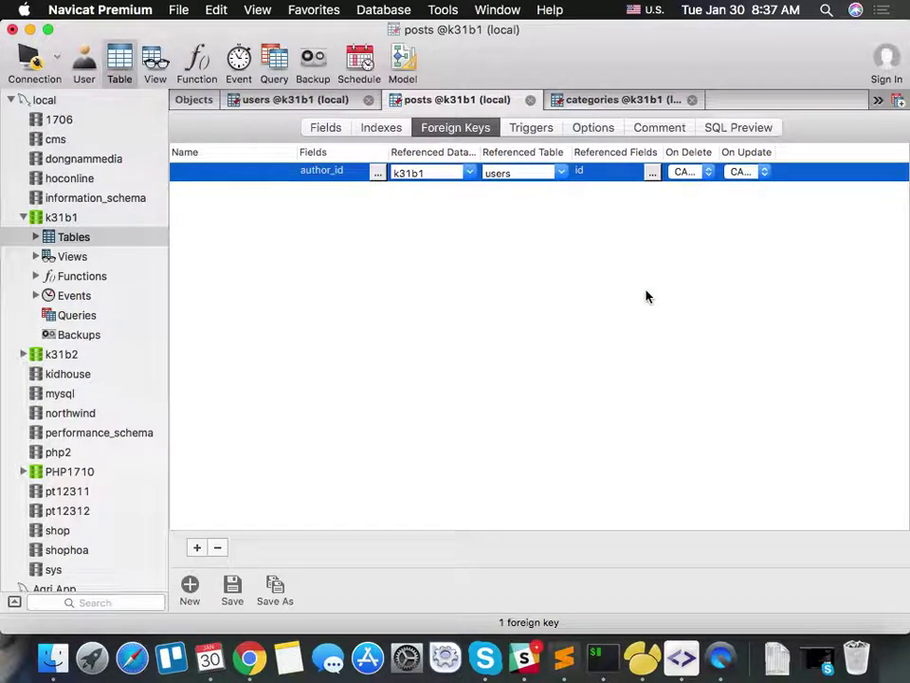
double_click(717, 158)
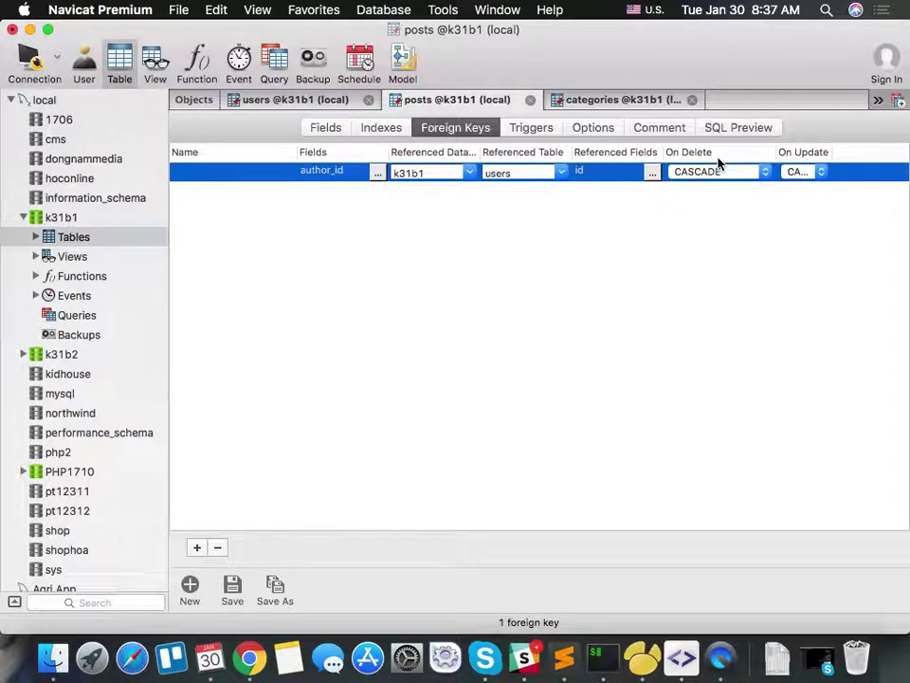
double_click(834, 153)
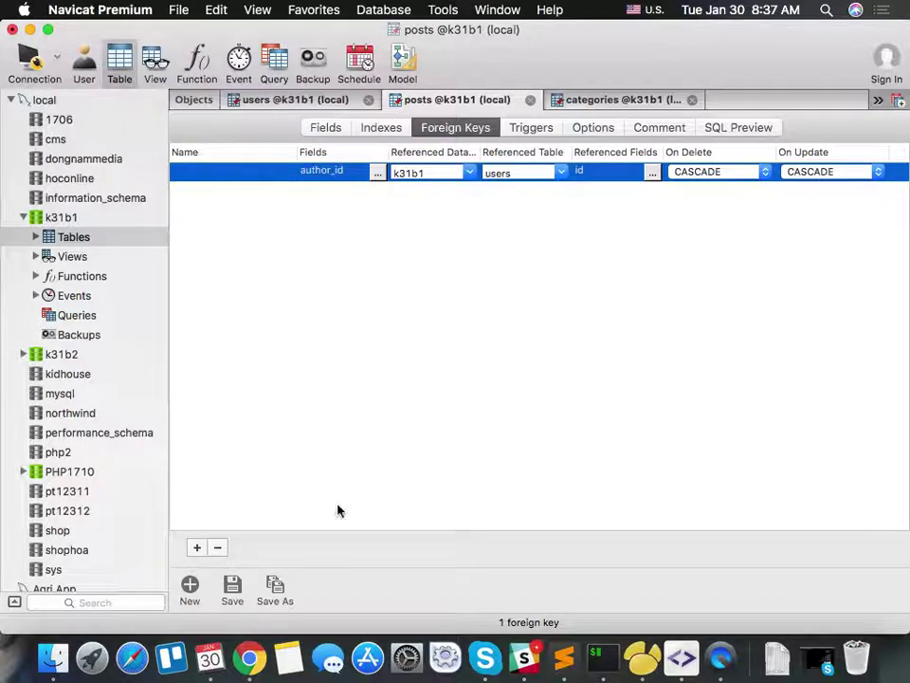
left_click(232, 591)
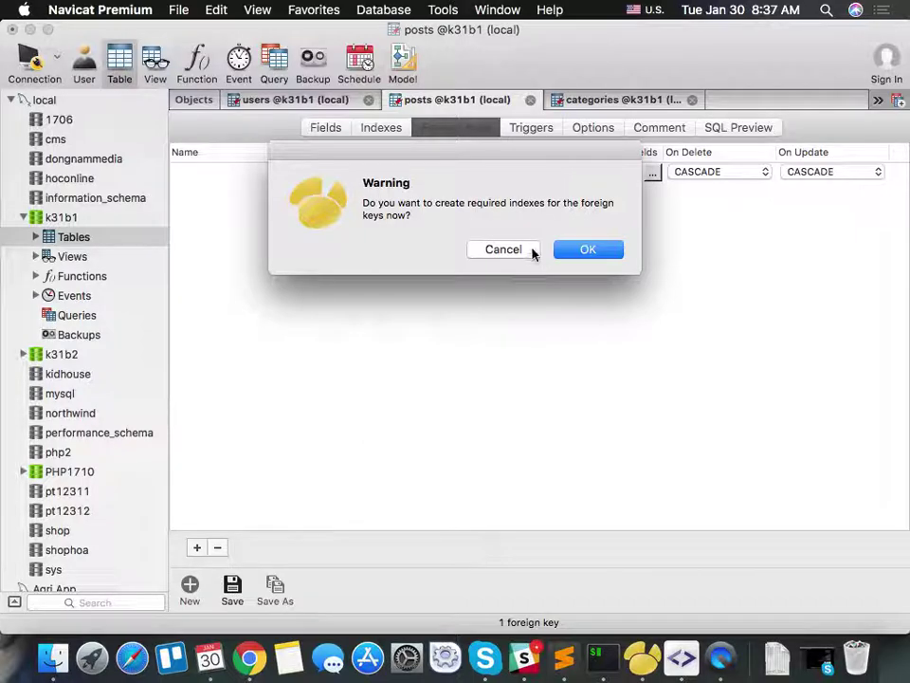
left_click(587, 251)
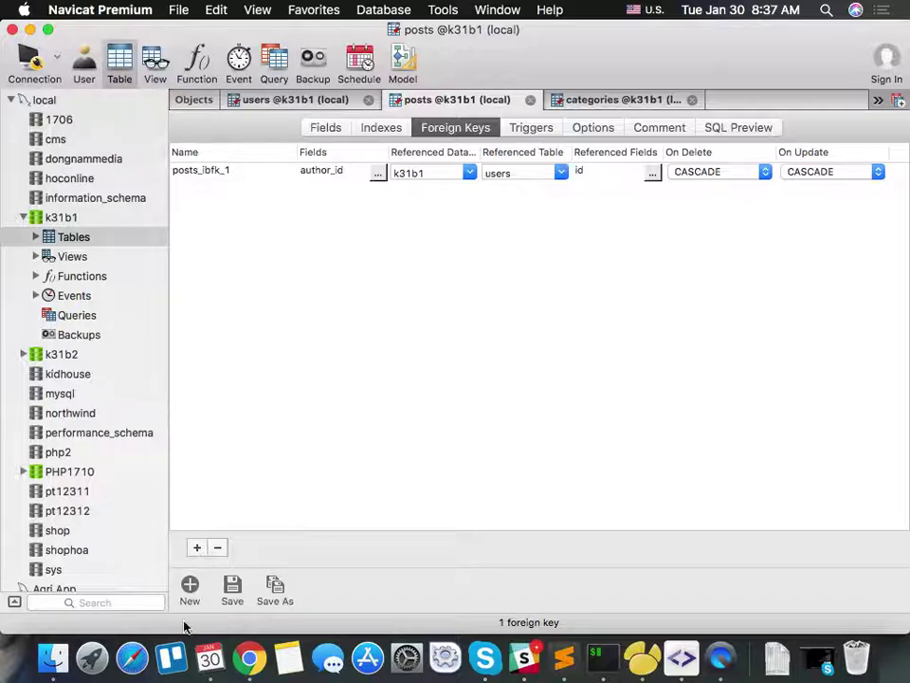
left_click(249, 657)
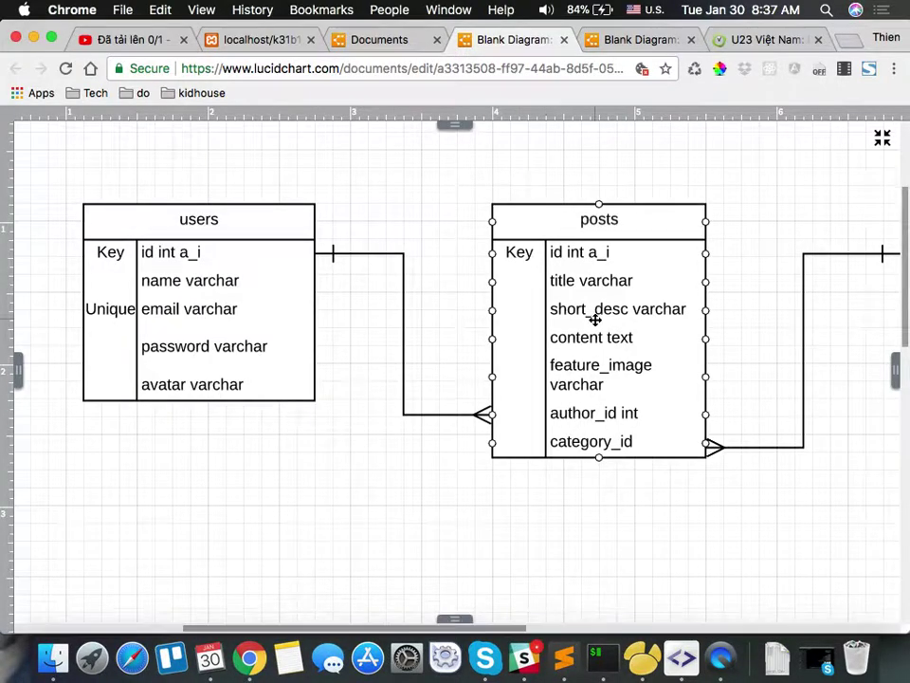
scroll(595, 319, "right", 5)
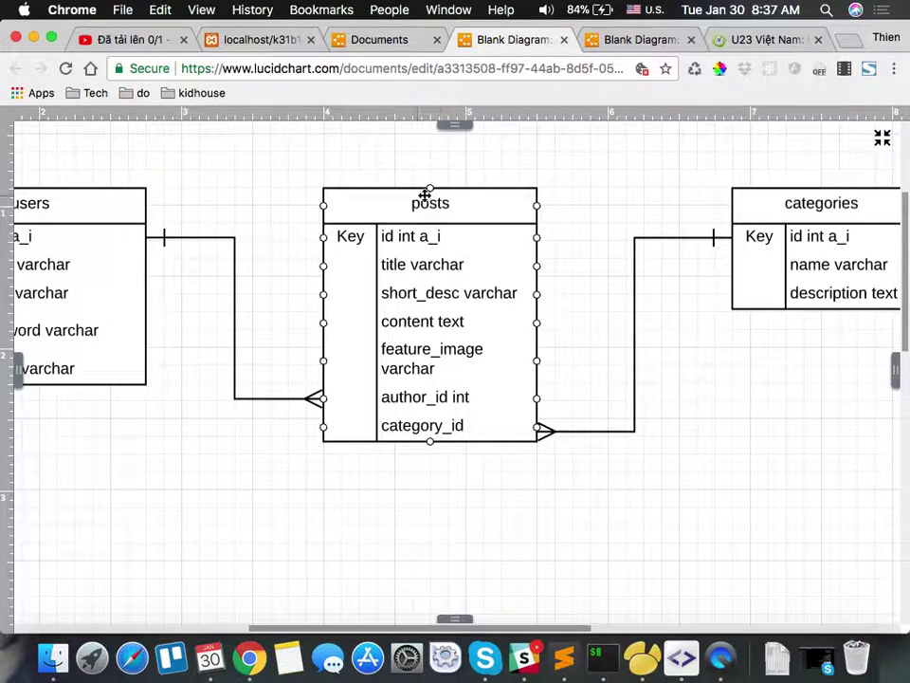
scroll(813, 246, "right", 2)
scroll(813, 248, "right", 1)
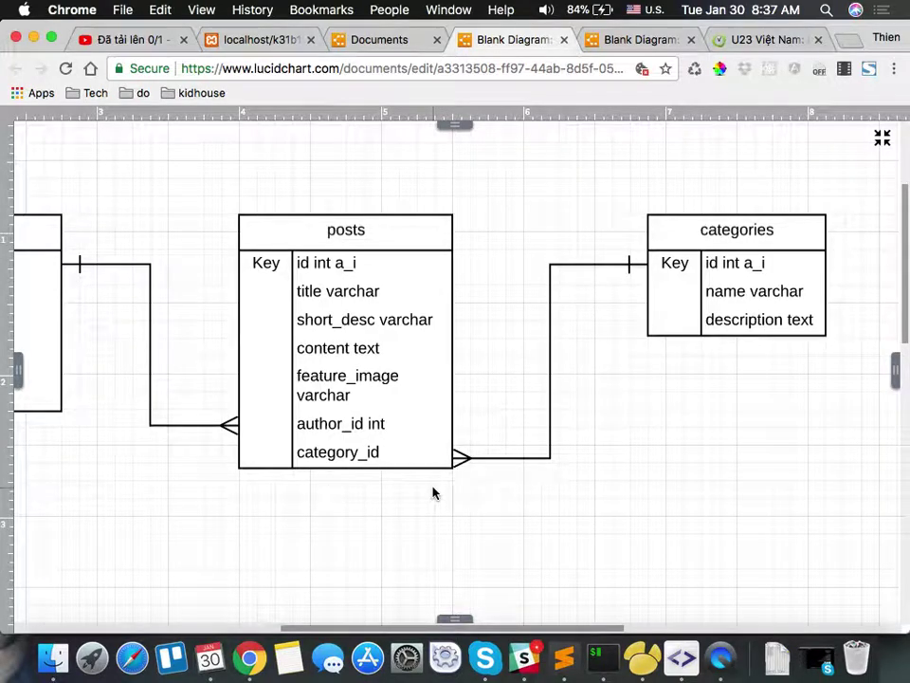
left_click(642, 656)
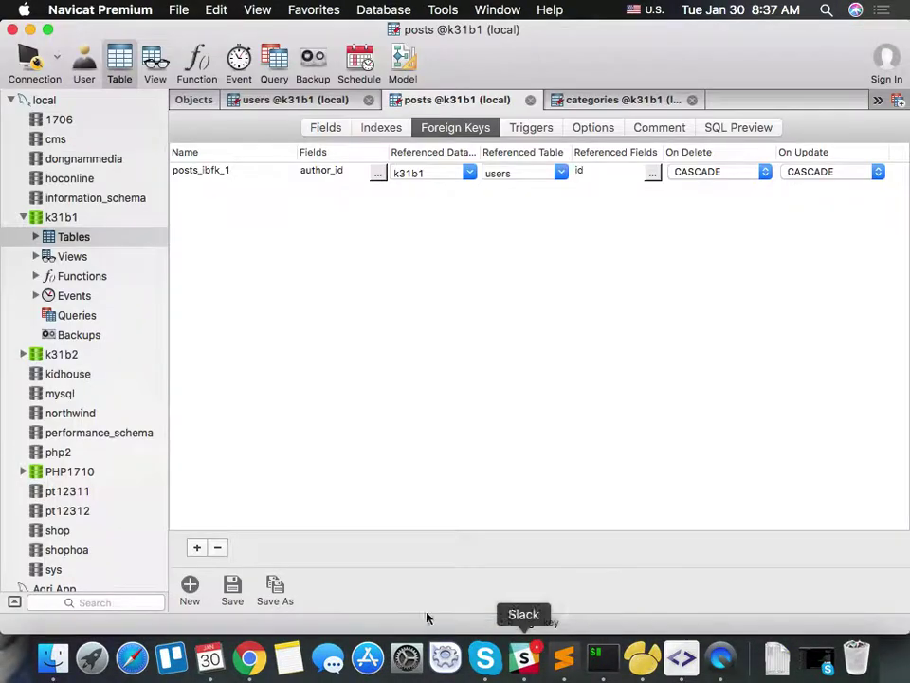
Step: Add a second foreign key on posts using the category_id field
left_click(197, 547)
left_click(378, 194)
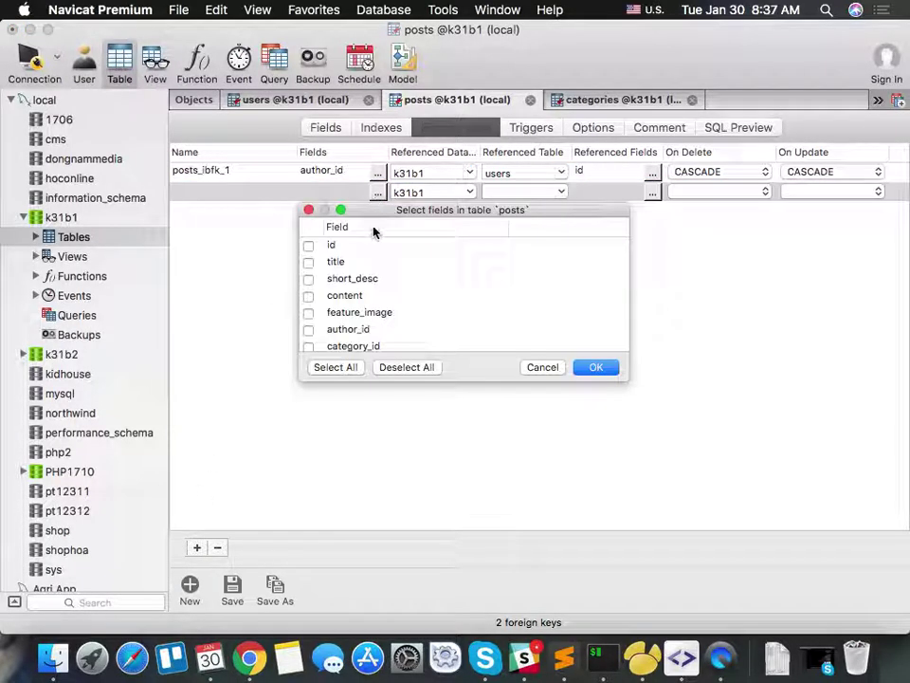
left_click(309, 348)
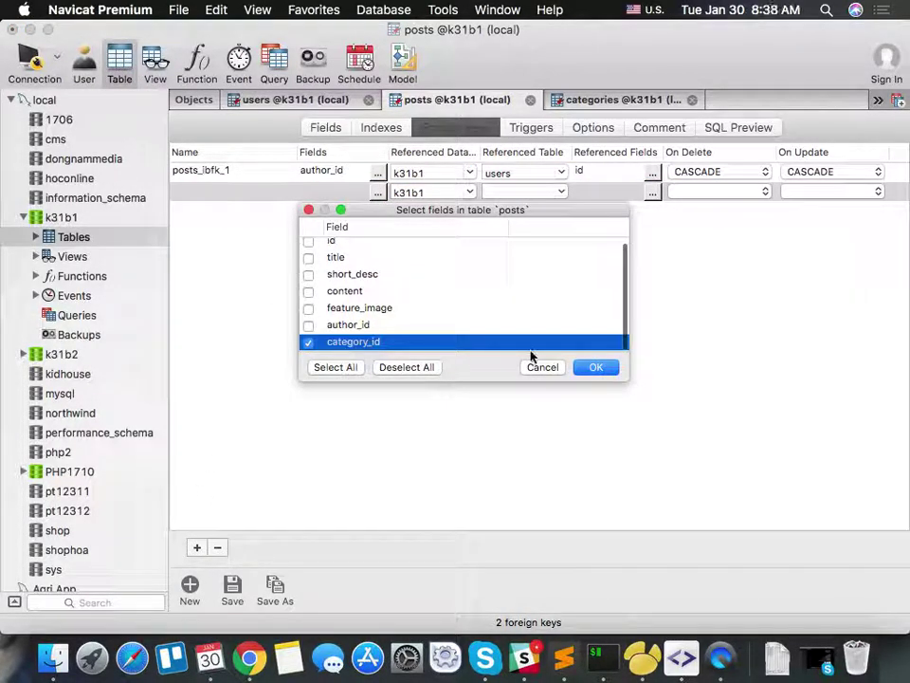
left_click(598, 369)
Step: Reference the categories table's id field
left_click(561, 192)
left_click(520, 207)
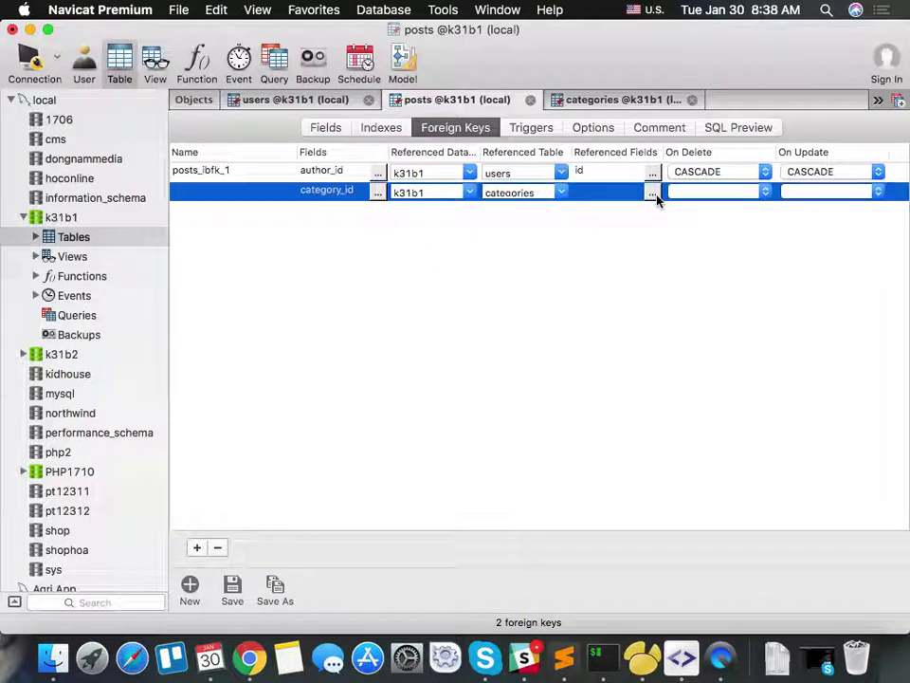
left_click(653, 193)
left_click(582, 247)
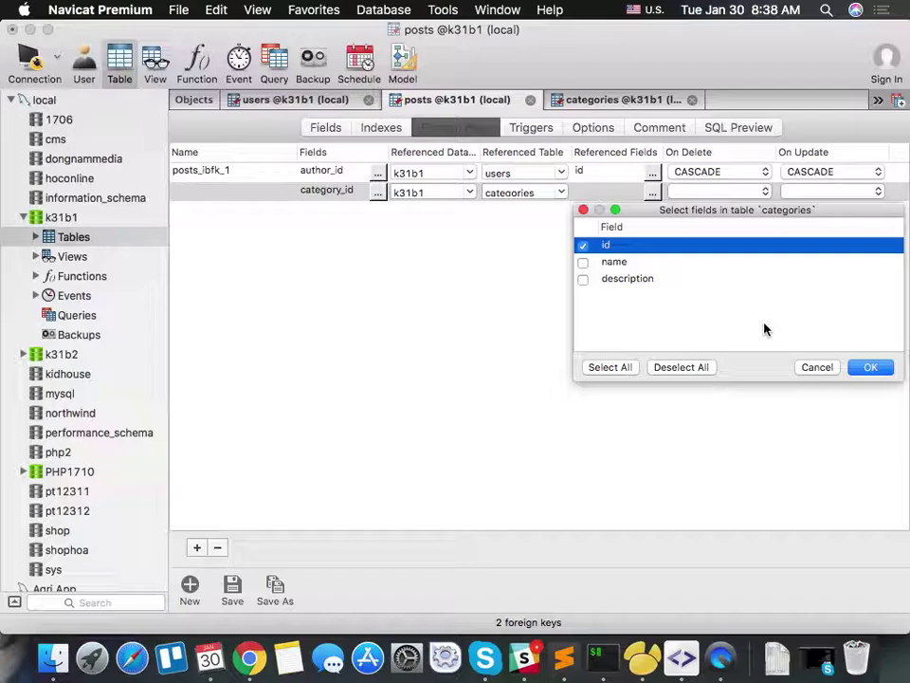
left_click(870, 367)
Step: Set On Delete and On Update to CASCADE and save with Cmd+S, accepting the indexes
left_click(749, 198)
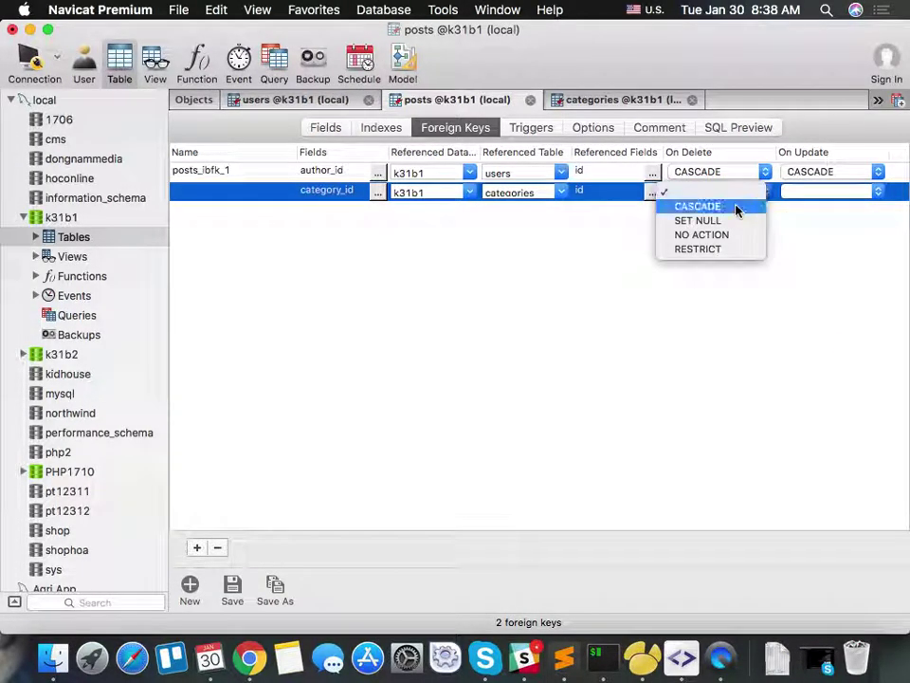
left_click(702, 206)
left_click(817, 193)
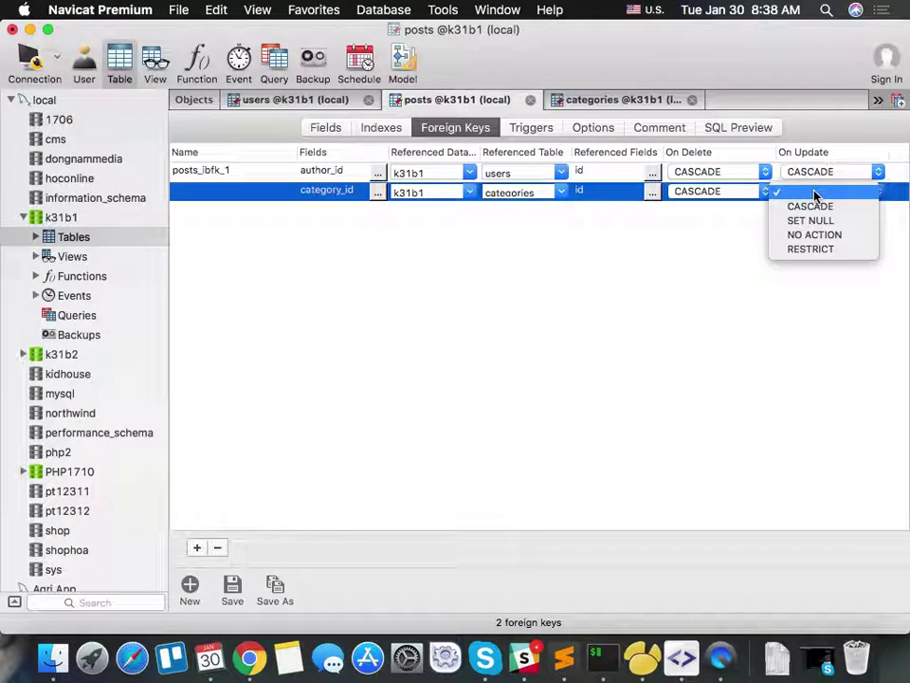
left_click(821, 205)
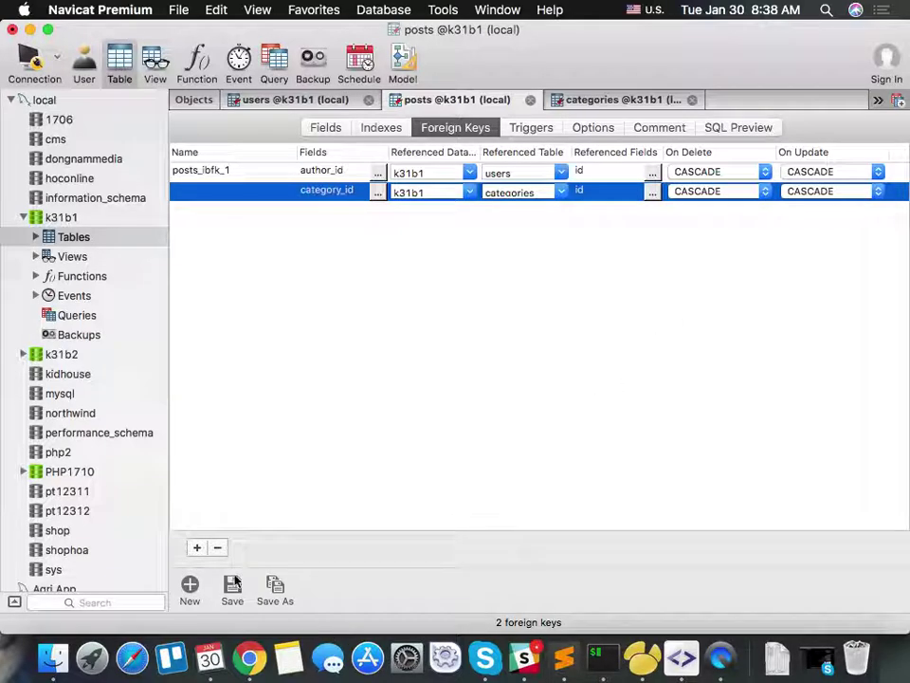
key("super+s")
left_click(580, 250)
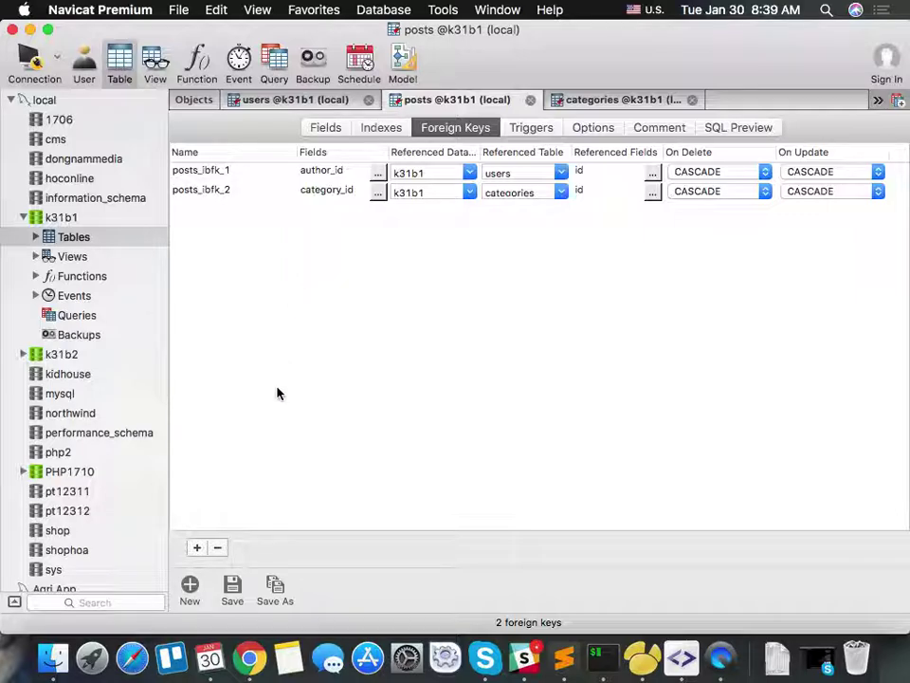
Step: Check the tables' relationship diagram, then open the posts table's data grid
left_click(205, 99)
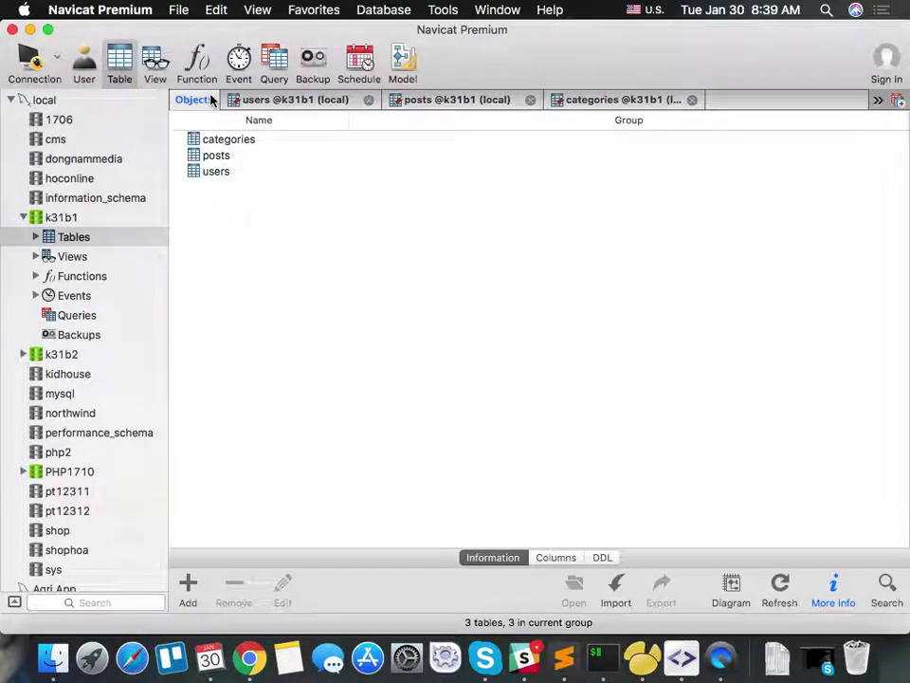
left_click(735, 586)
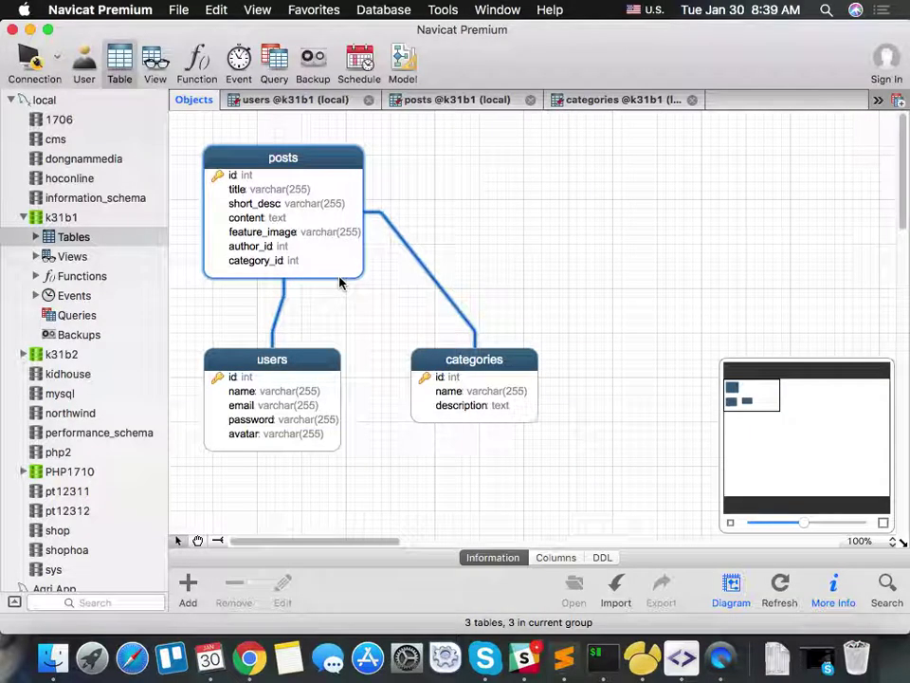
left_click(436, 98)
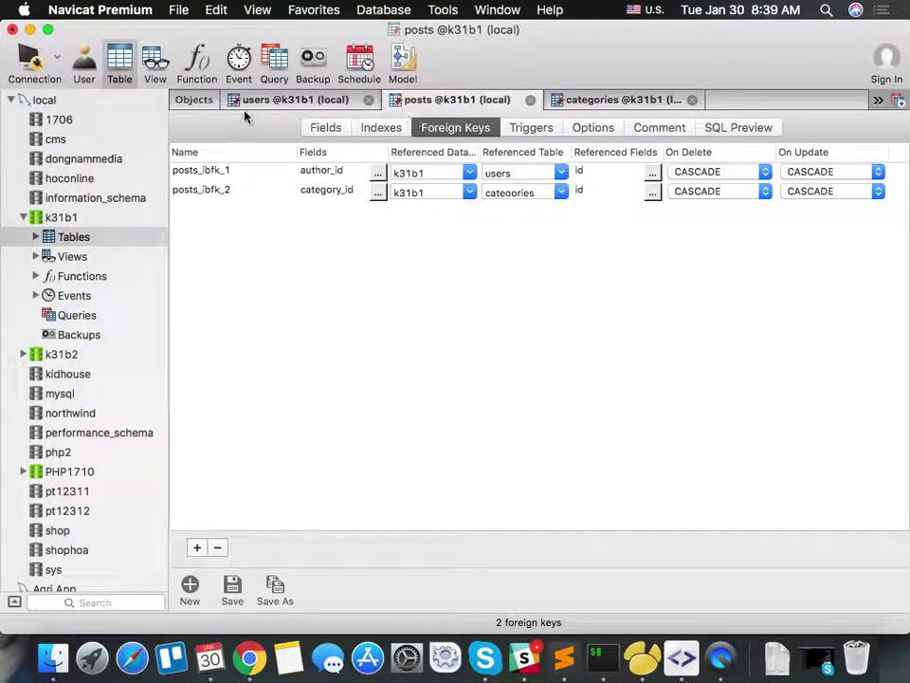
left_click(206, 104)
left_click(732, 590)
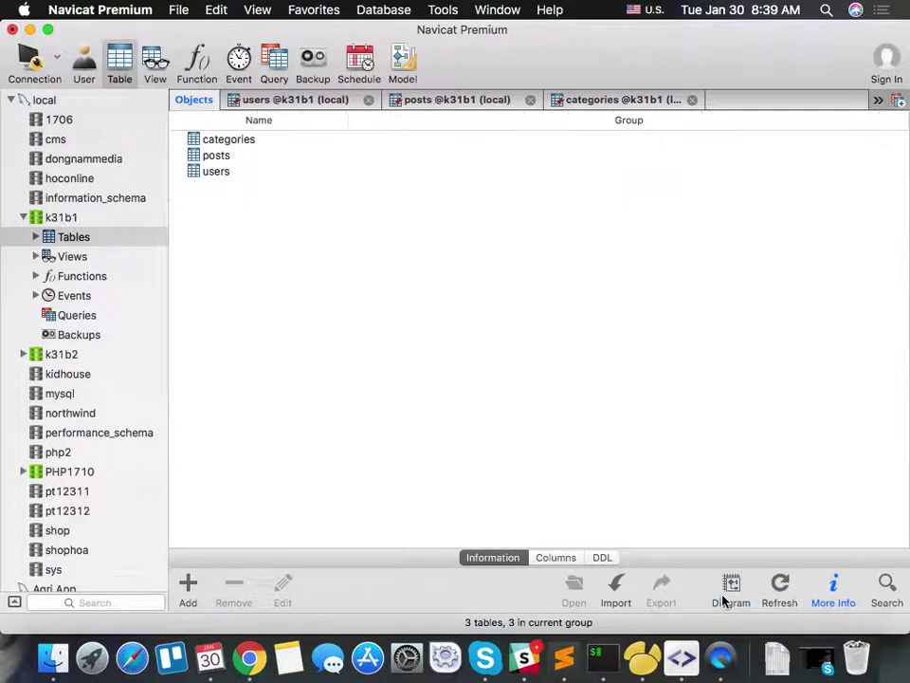
double_click(233, 156)
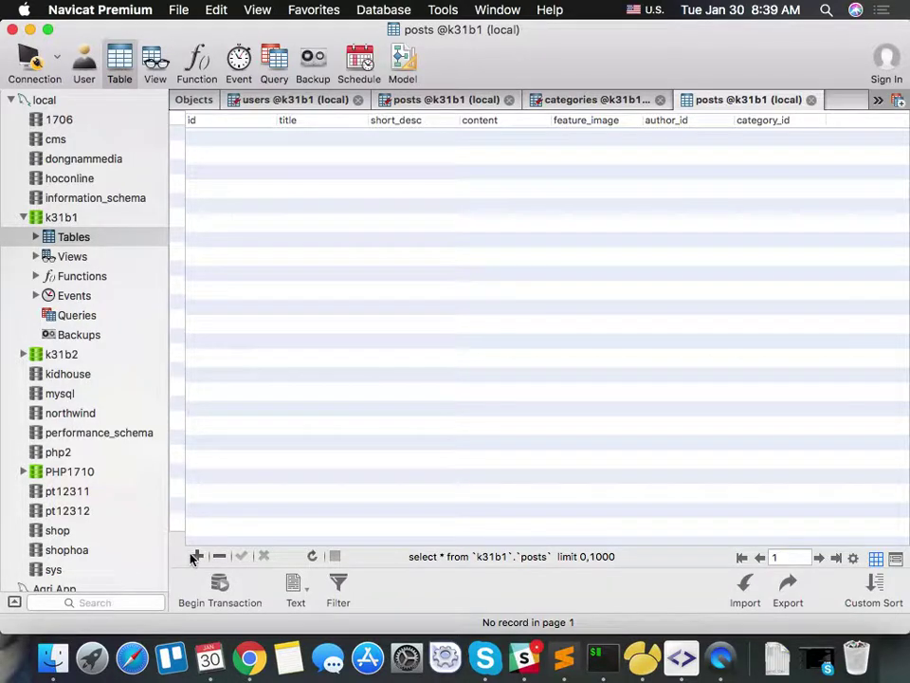
Step: Add a posts record with sample text in title, short_desc, content and feature_image
left_click(197, 556)
key("Escape")
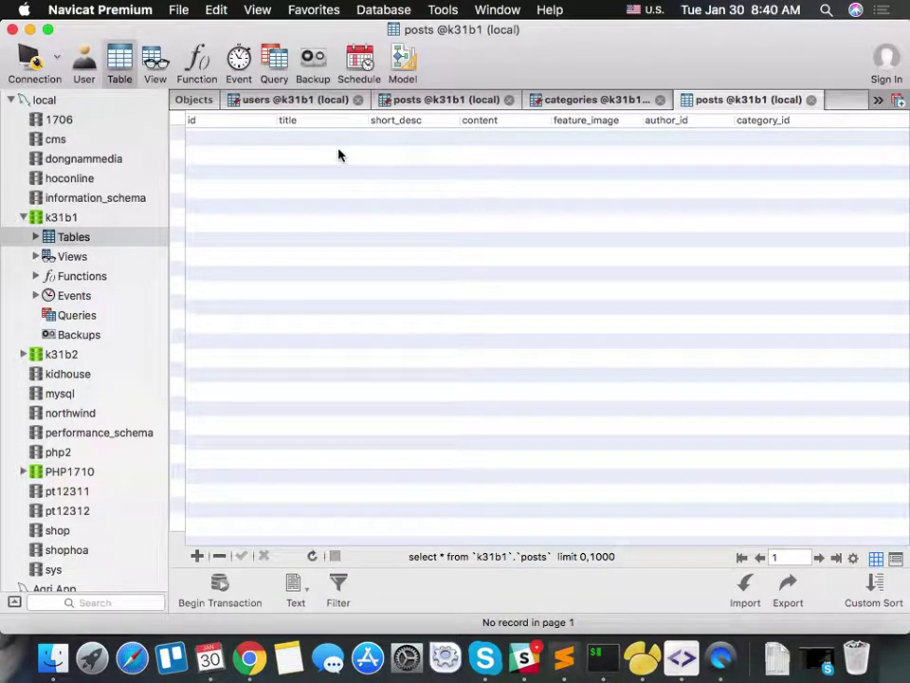
left_click(197, 556)
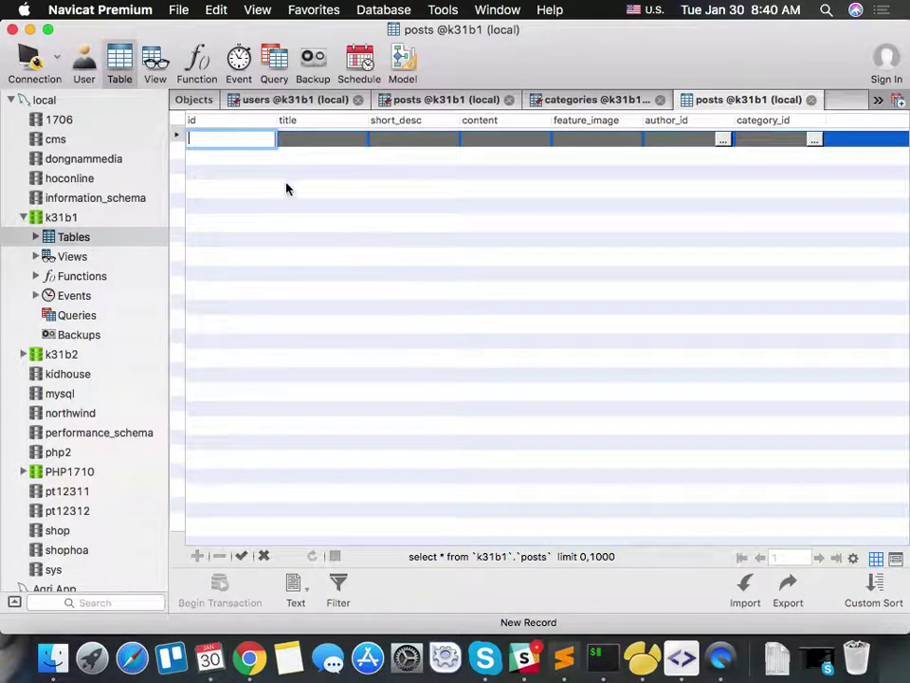
left_click(321, 138)
type("adfasdfa")
left_click(399, 138)
type("adfasdfdasf")
left_click(498, 138)
type("adsfasdfadsf")
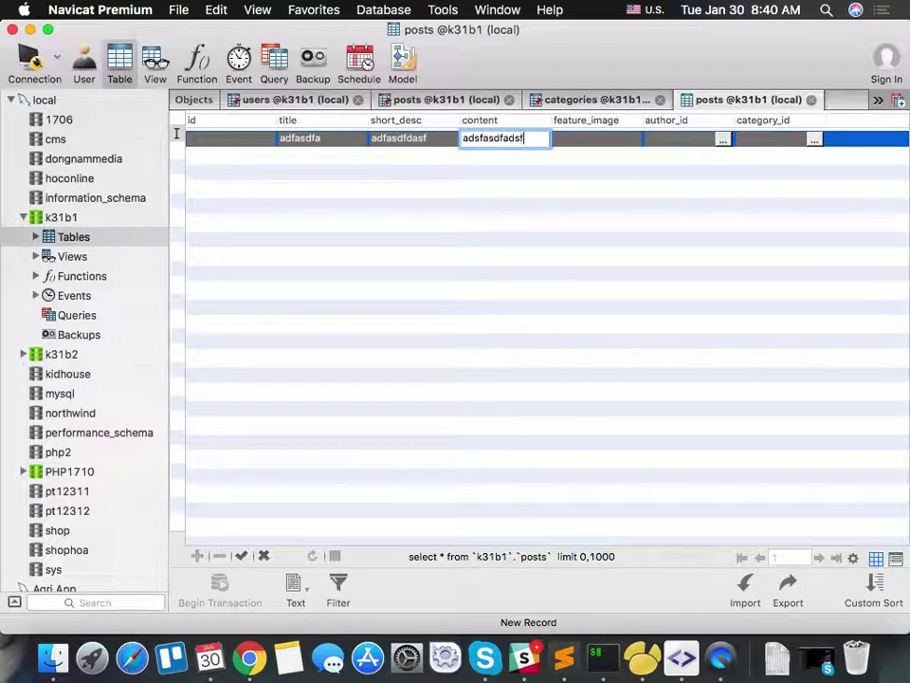
left_click(594, 139)
type("adsfadf")
Step: Enter author_id 100, see the foreign key reject it, and check the valid author lookup
left_click(697, 139)
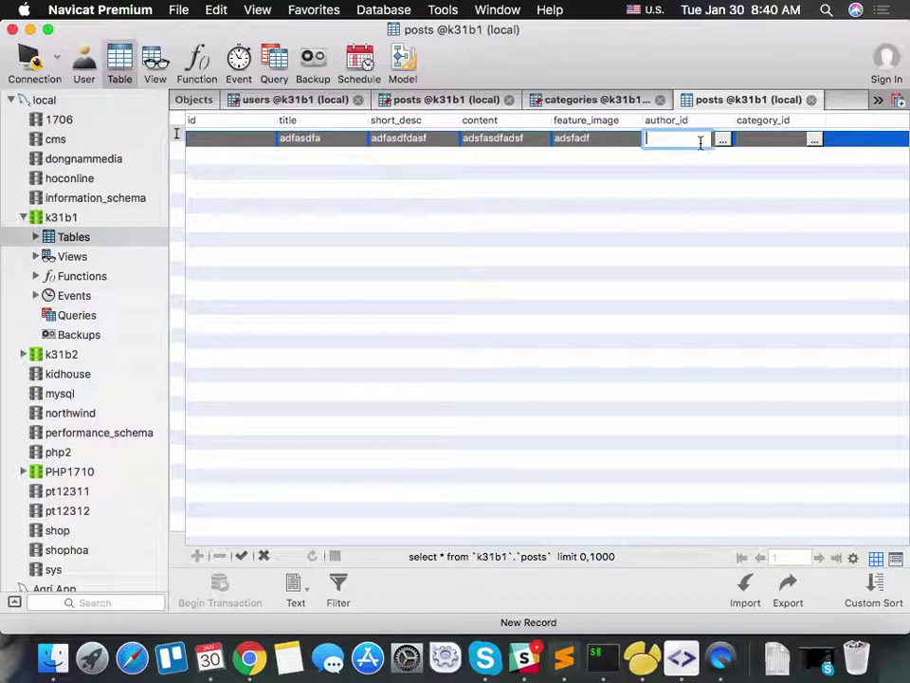
type("010")
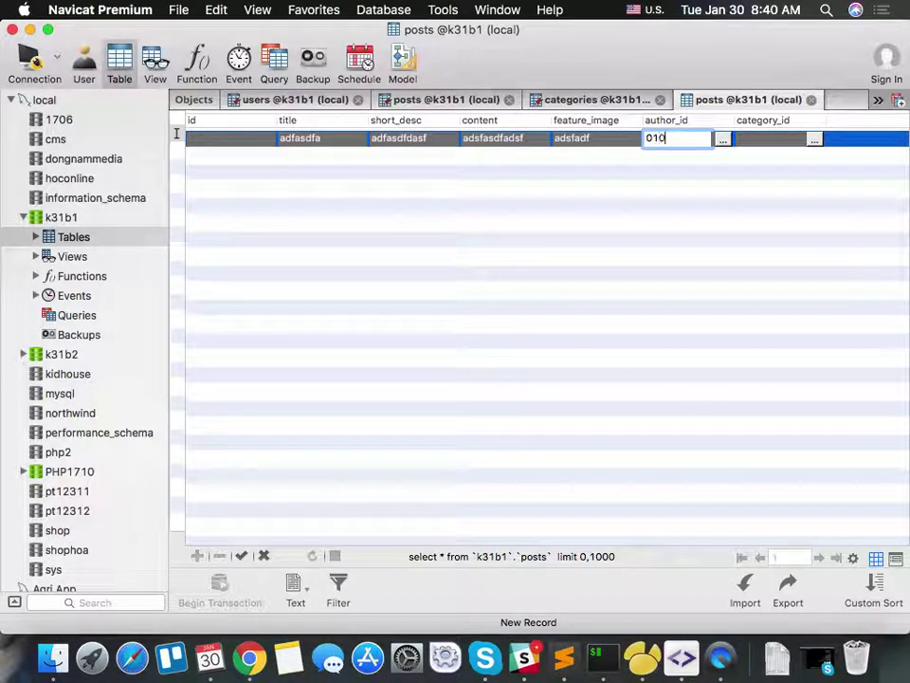
key("BackSpace")
key("BackSpace")
type("100")
key("Return")
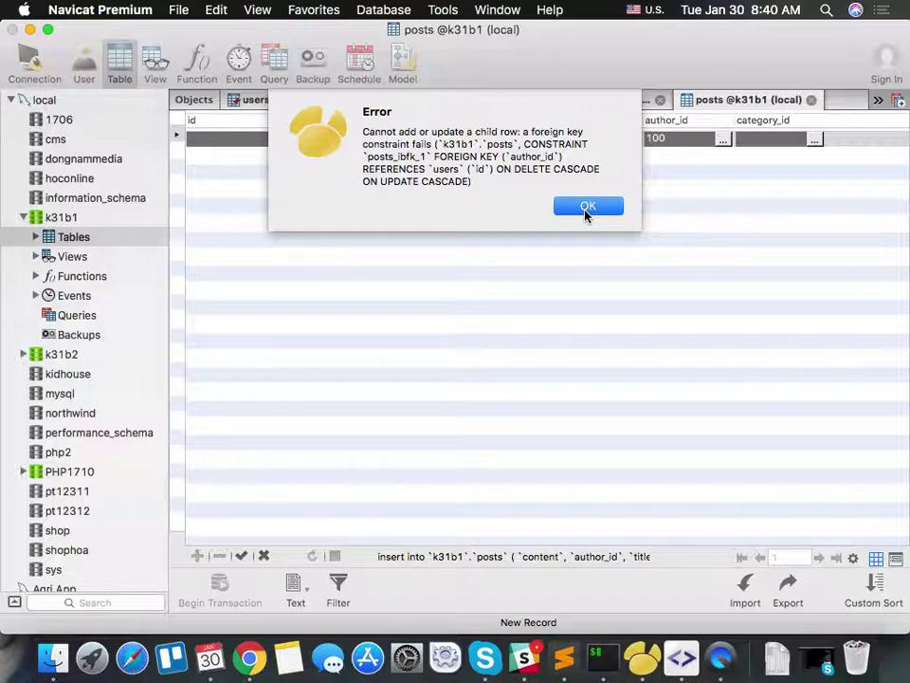
left_click(586, 209)
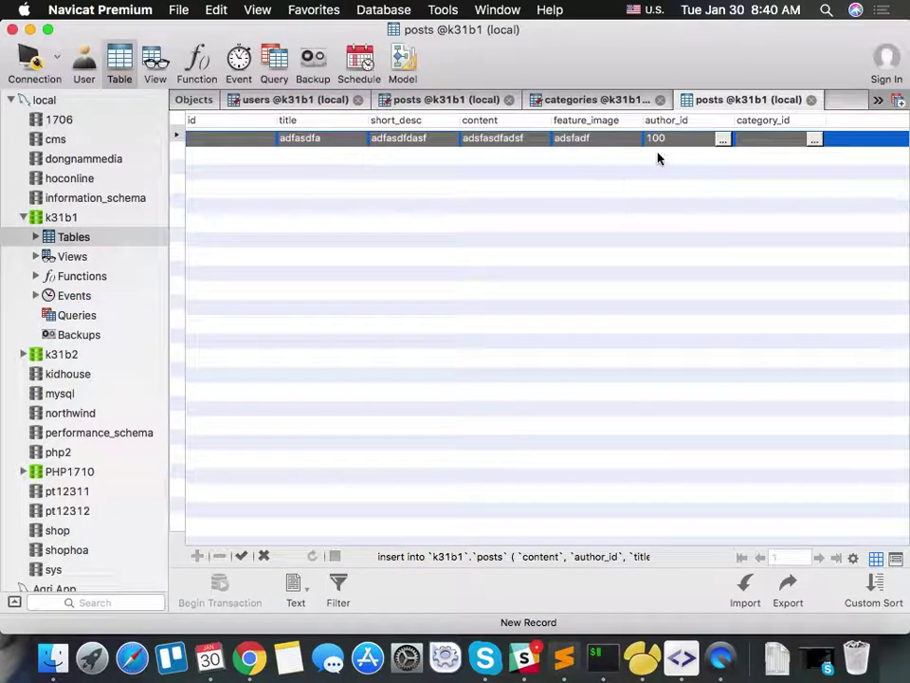
left_click(723, 140)
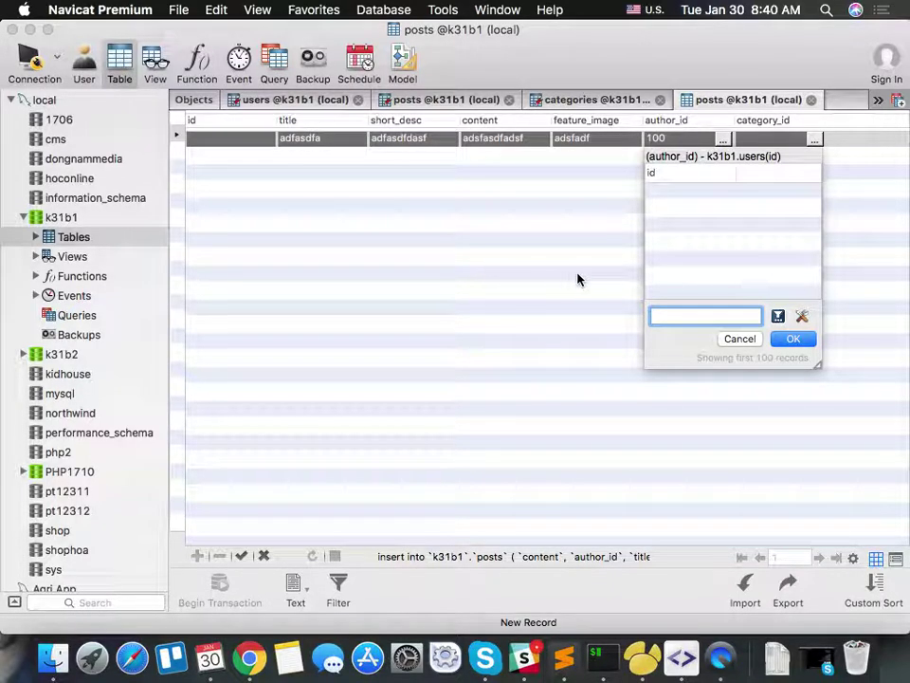
left_click(741, 340)
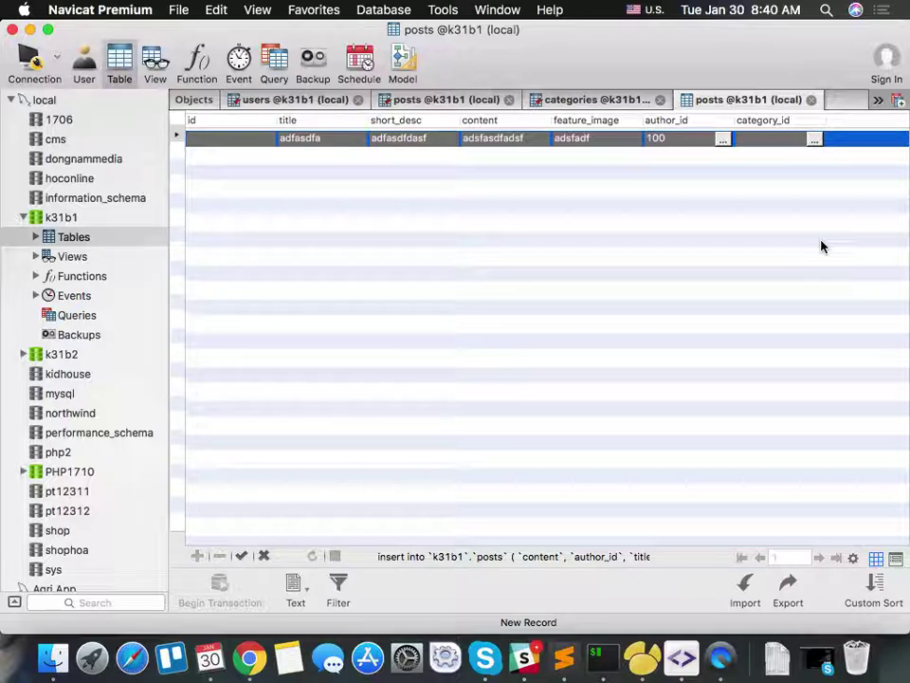
left_click(811, 100)
Step: Discard the unsaved record, then review the users fields and the posts foreign keys, fields and indexes
left_click(397, 178)
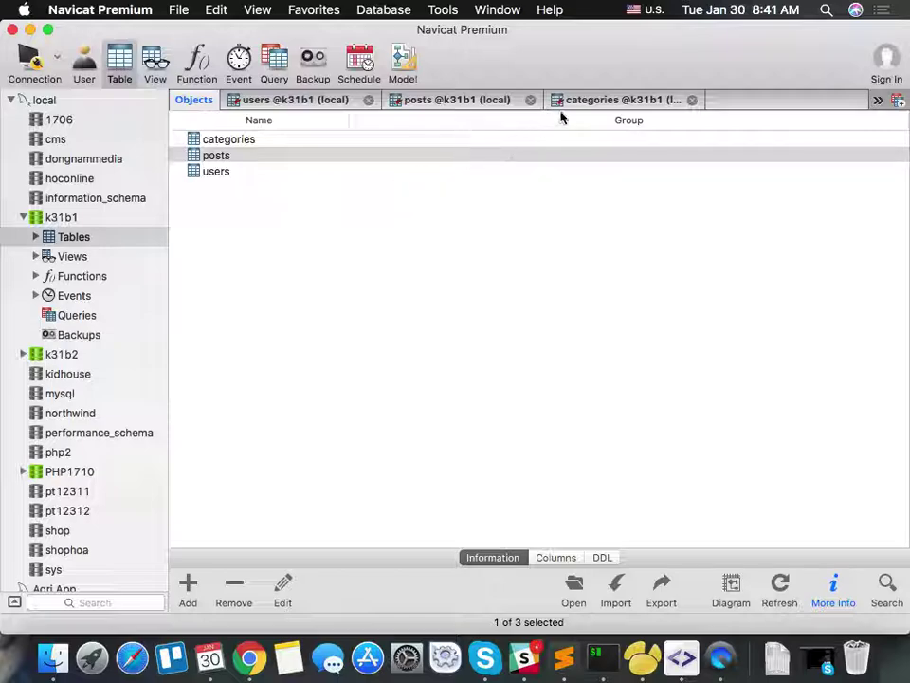
left_click(303, 106)
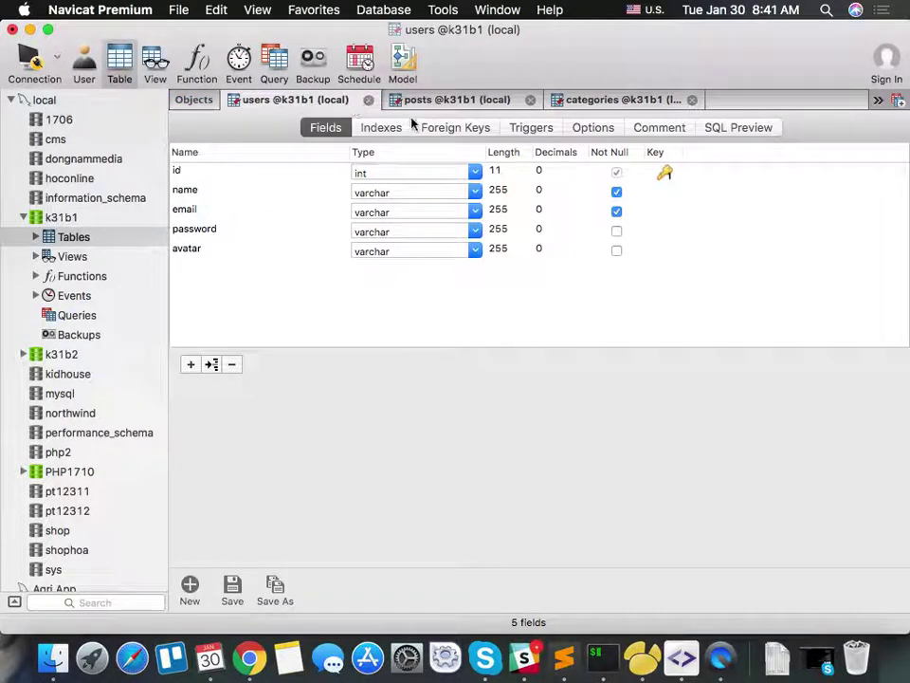
left_click(436, 100)
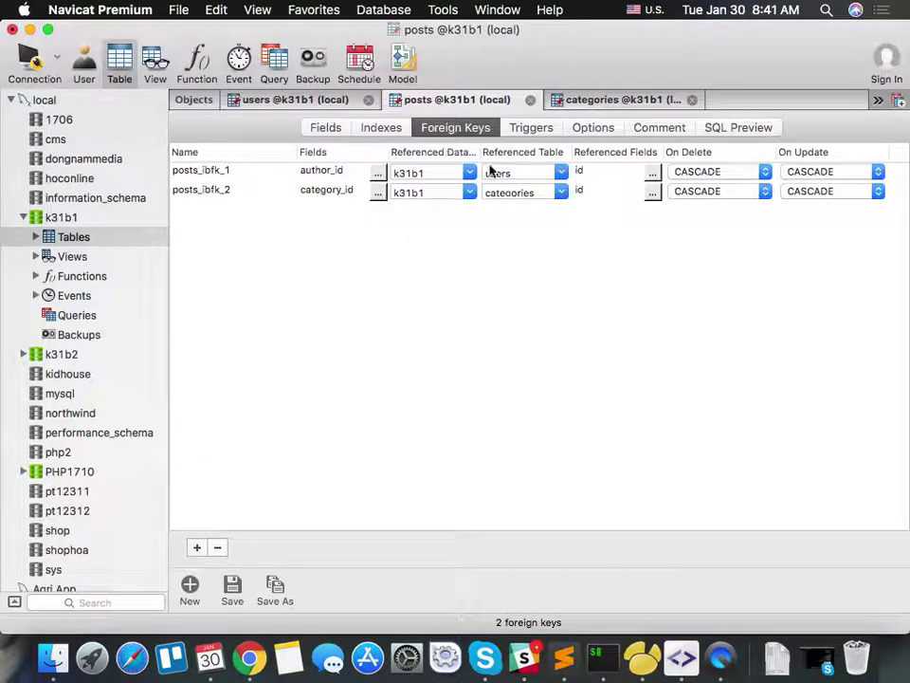
left_click(340, 135)
left_click(382, 130)
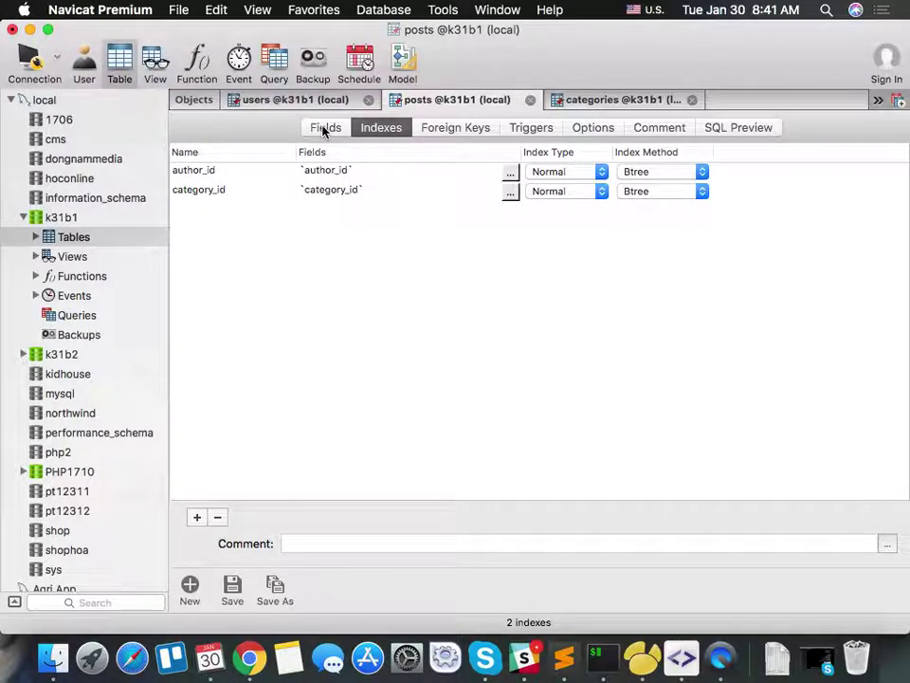
Step: Close the posts design tab and select users in the k31b1 table list
left_click(532, 99)
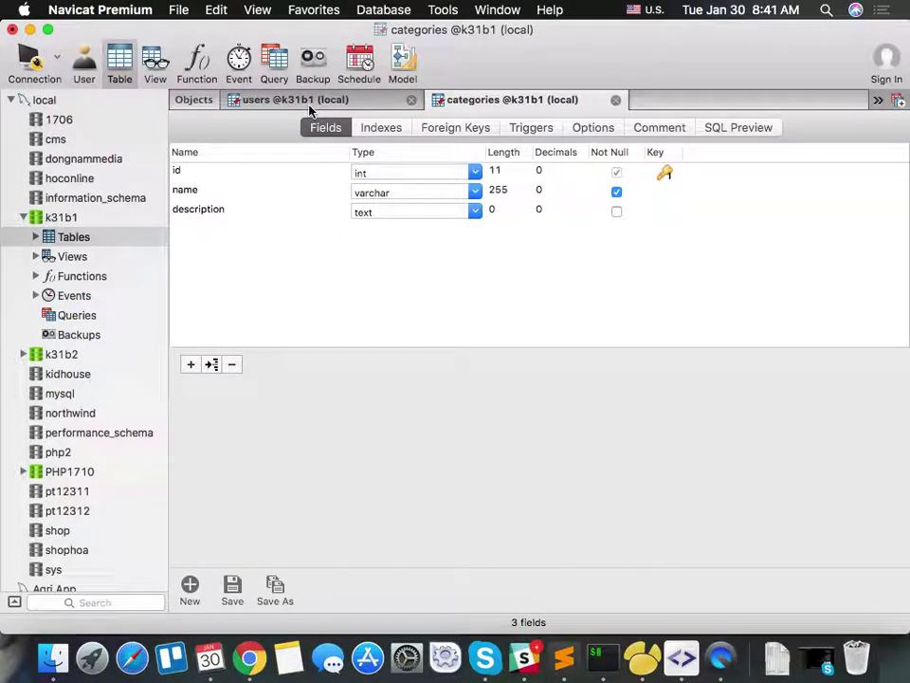
left_click(313, 97)
left_click(192, 101)
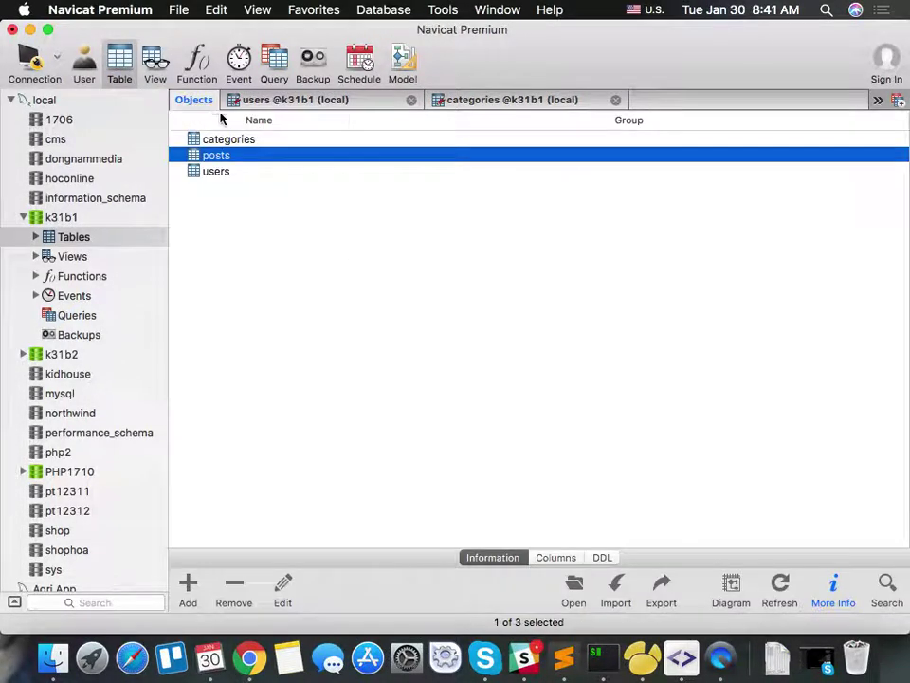
left_click(237, 171)
right_click(237, 171)
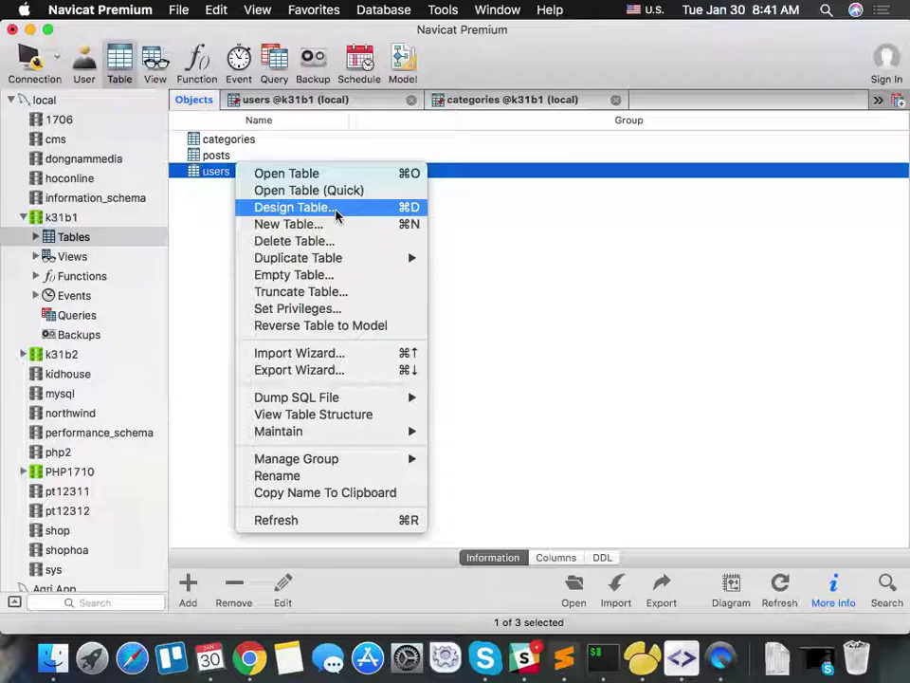
Step: Add a new index on the users table covering the email field
left_click(336, 214)
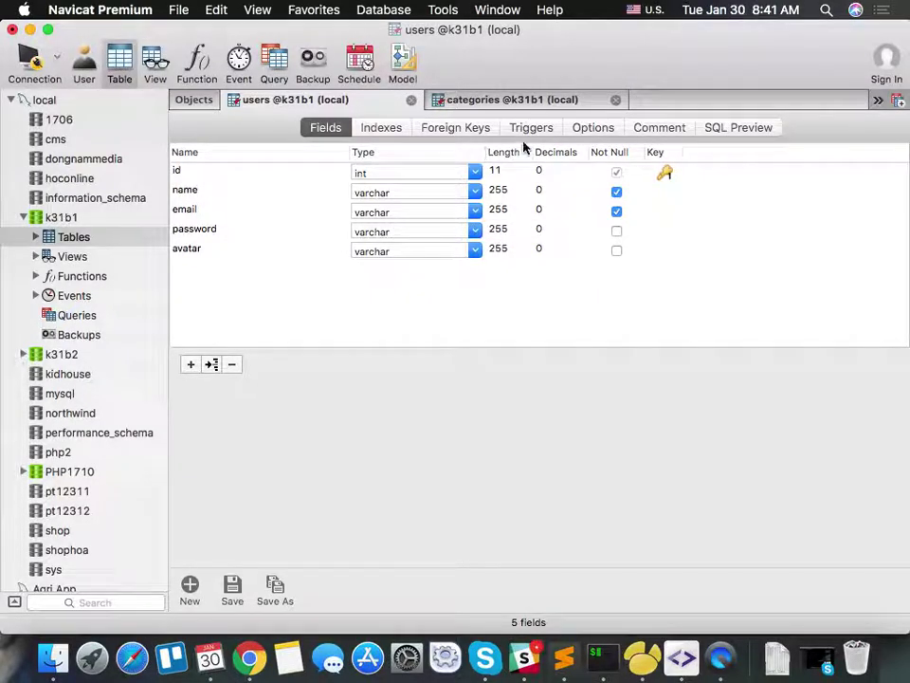
left_click(381, 130)
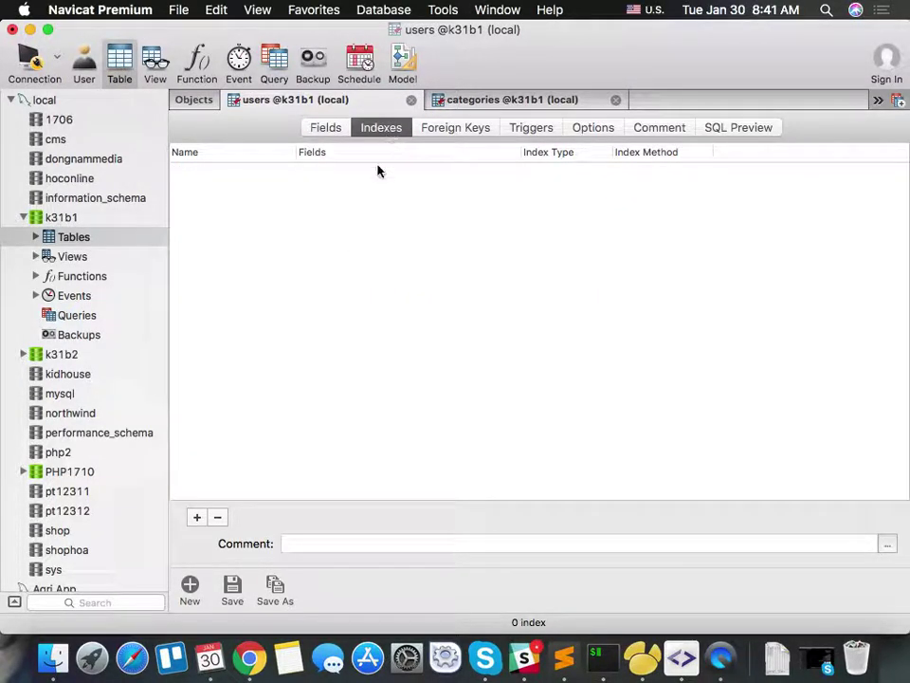
left_click(198, 517)
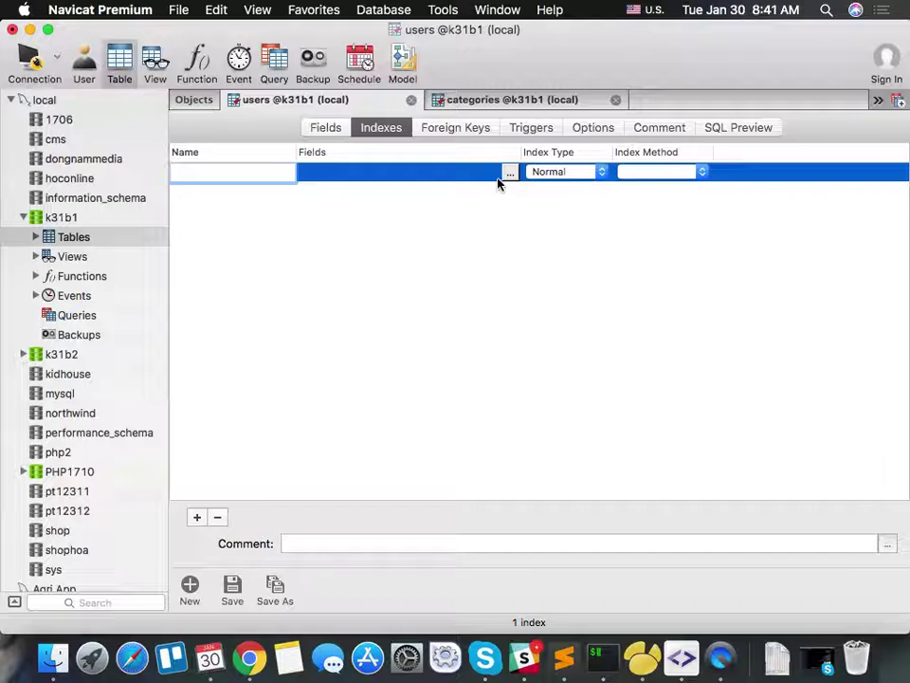
left_click(599, 171)
left_click(411, 249)
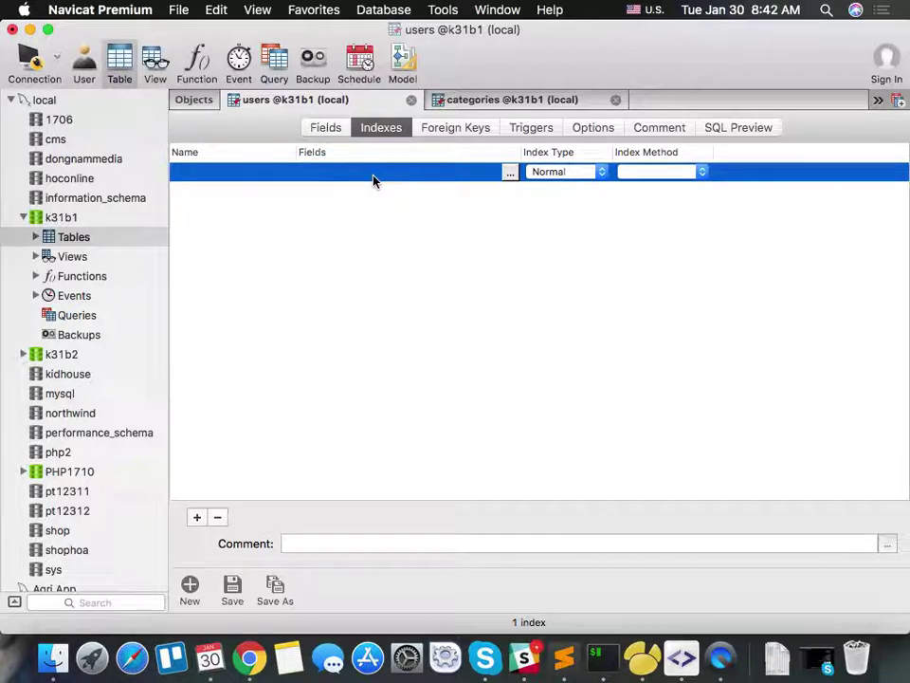
left_click(511, 173)
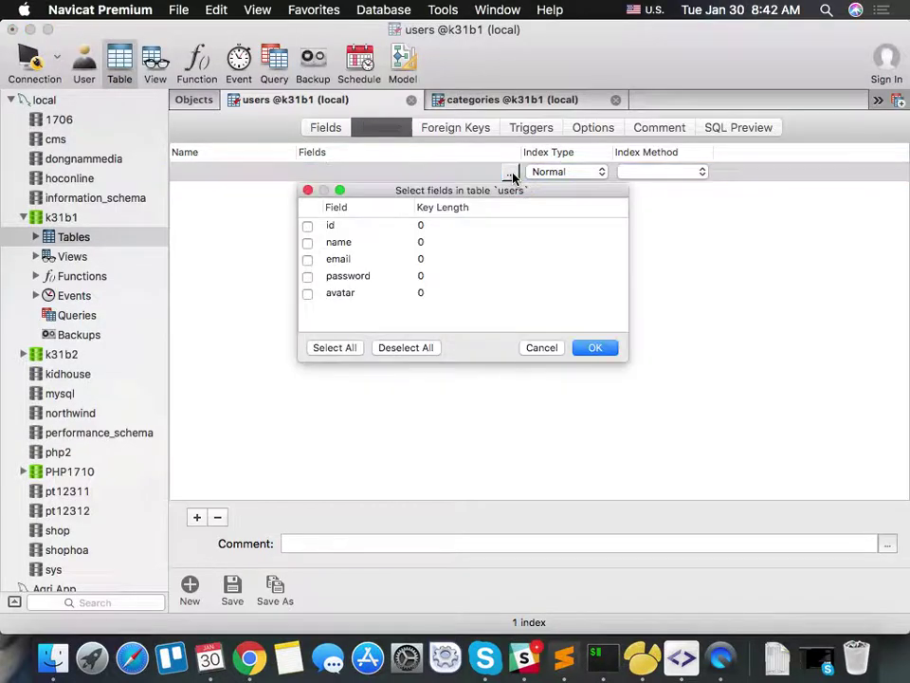
left_click(308, 259)
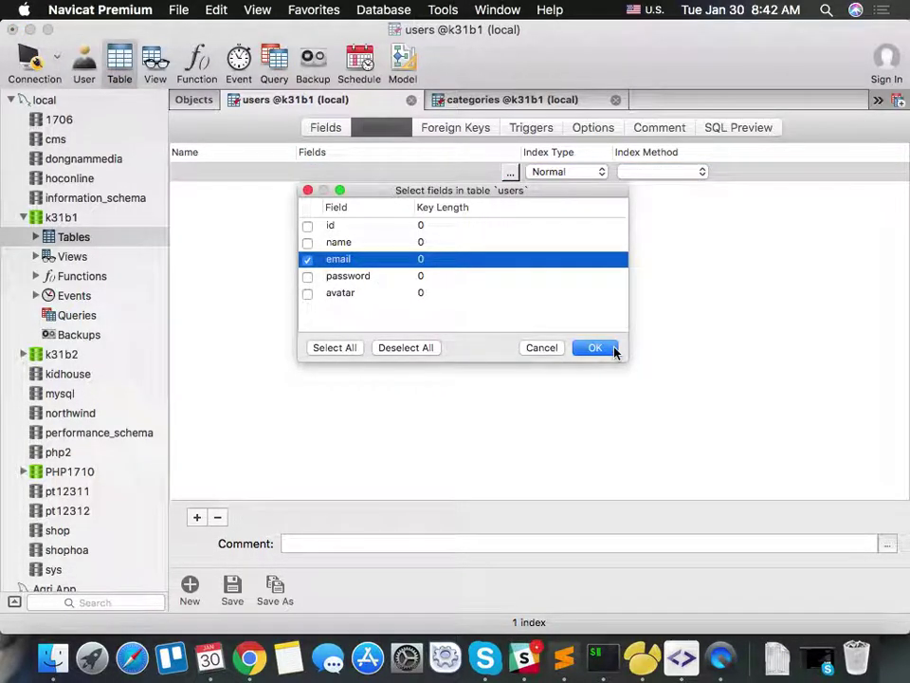
left_click(611, 349)
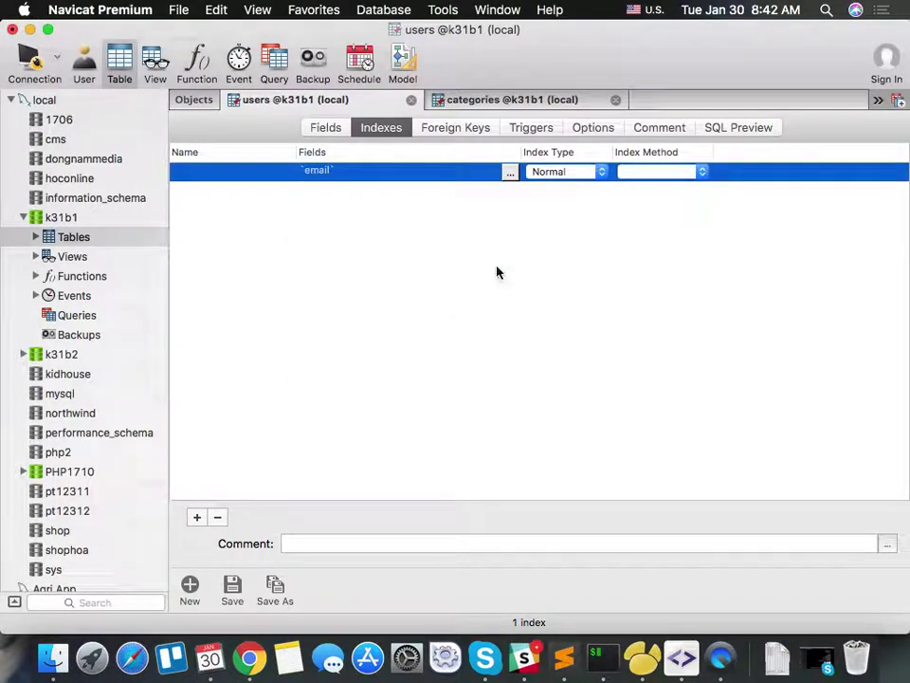
Step: Make the email index Unique with the Btree method and save the users table
left_click(565, 173)
left_click(575, 186)
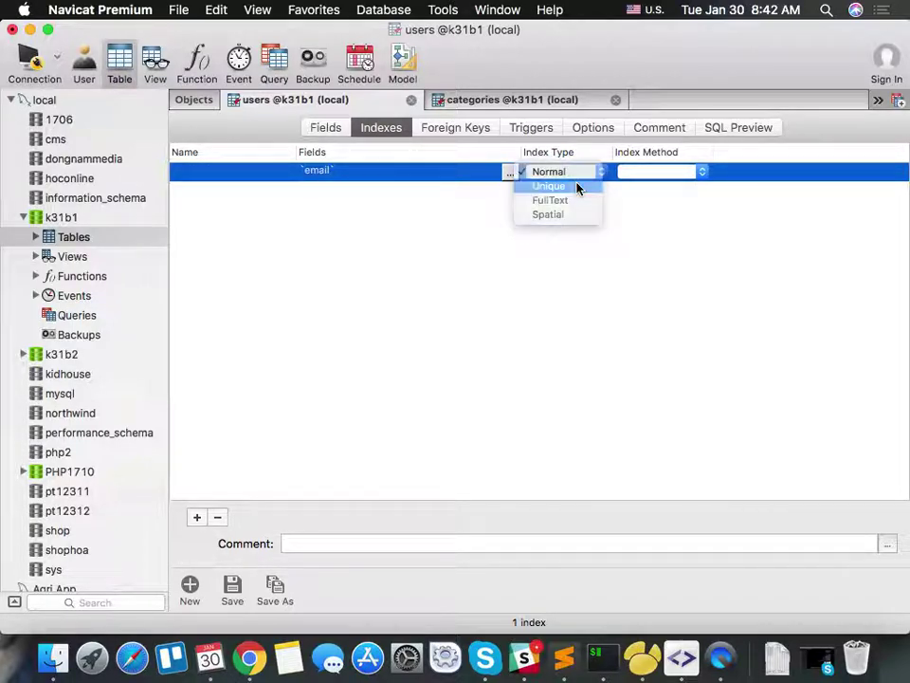
left_click(648, 171)
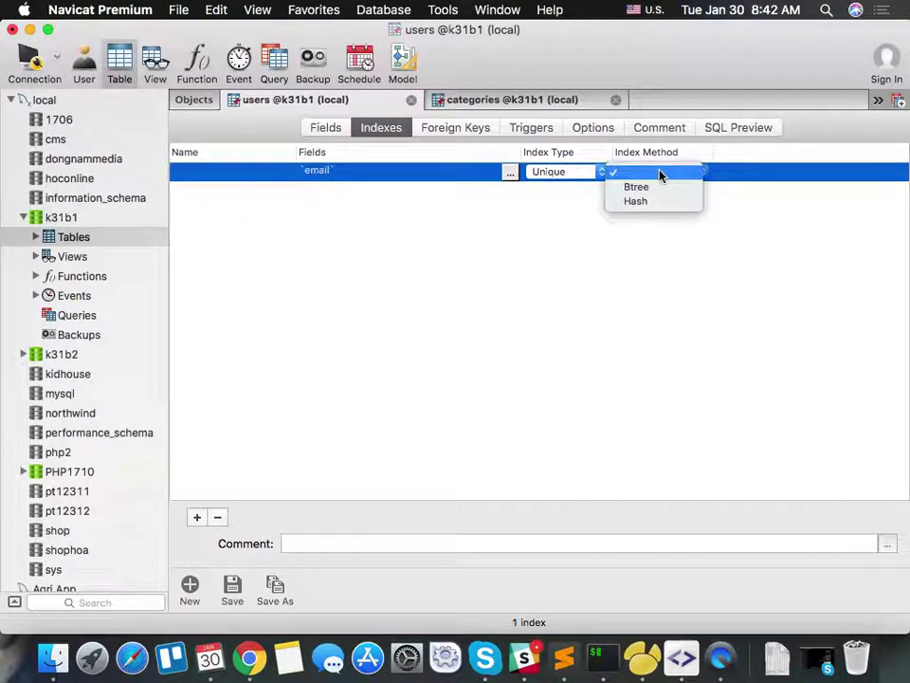
left_click(672, 187)
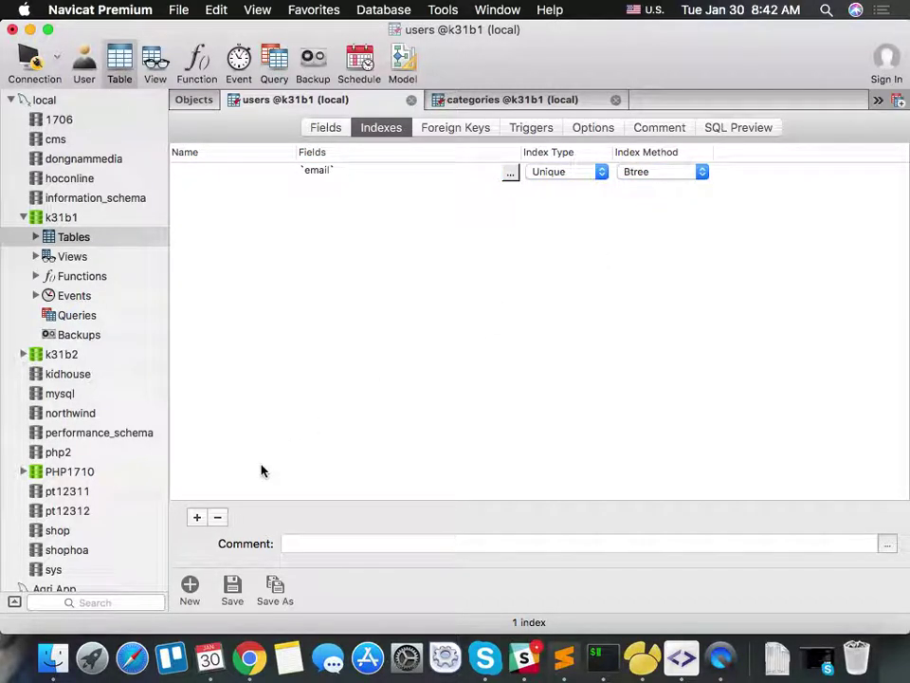
left_click(233, 586)
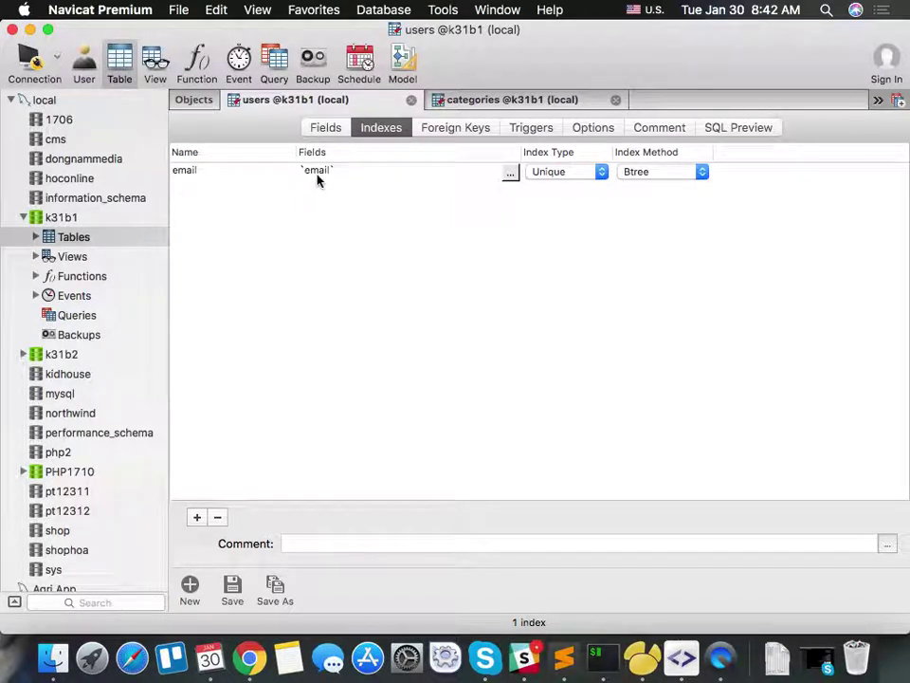
Step: Reset the index method to Btree and return to the k31b1 table list
left_click(628, 171)
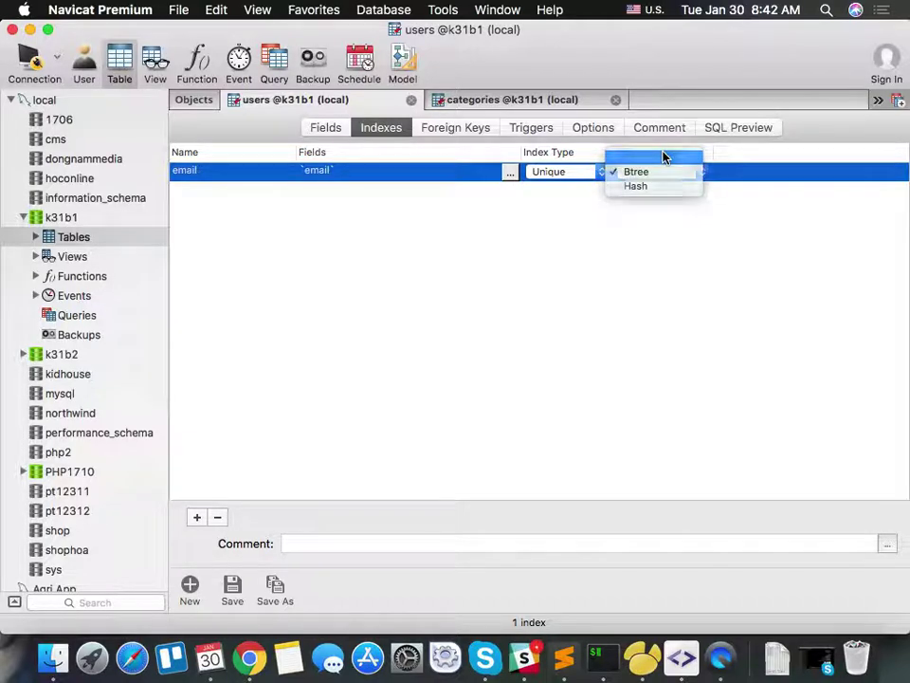
left_click(664, 157)
left_click(664, 172)
left_click(654, 189)
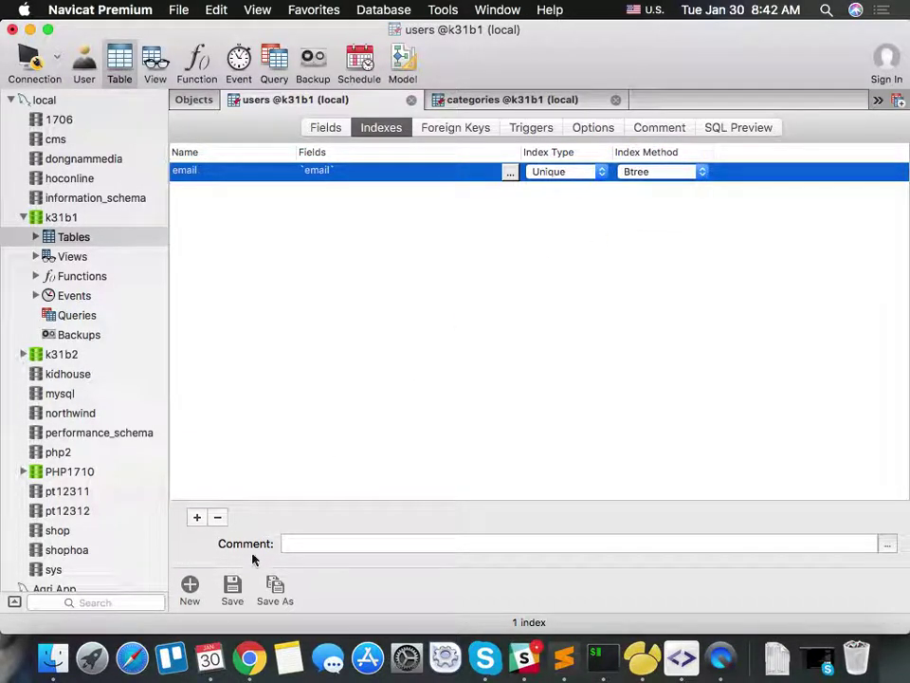
left_click(336, 279)
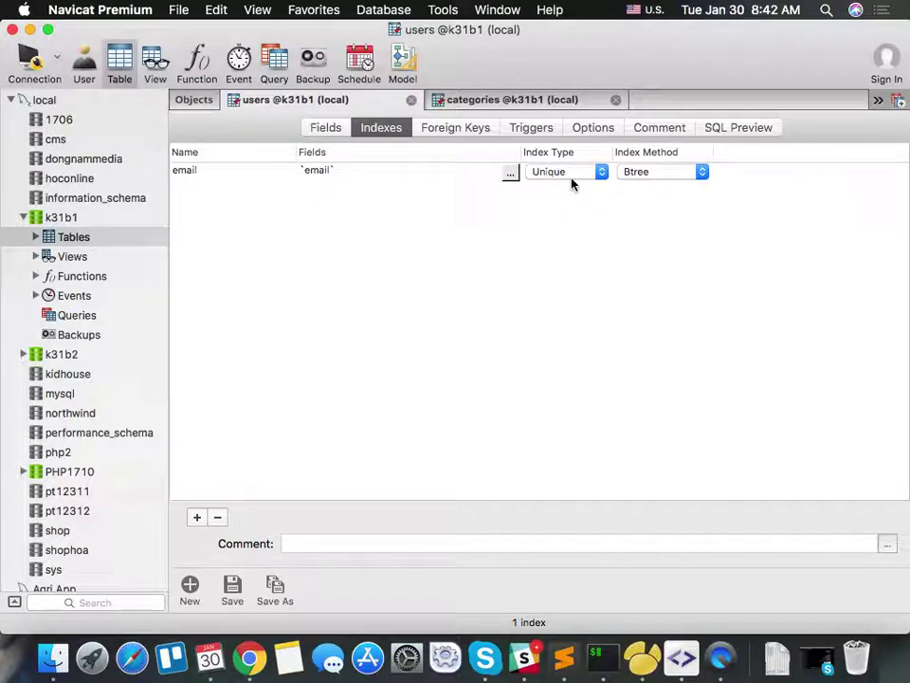
left_click(207, 100)
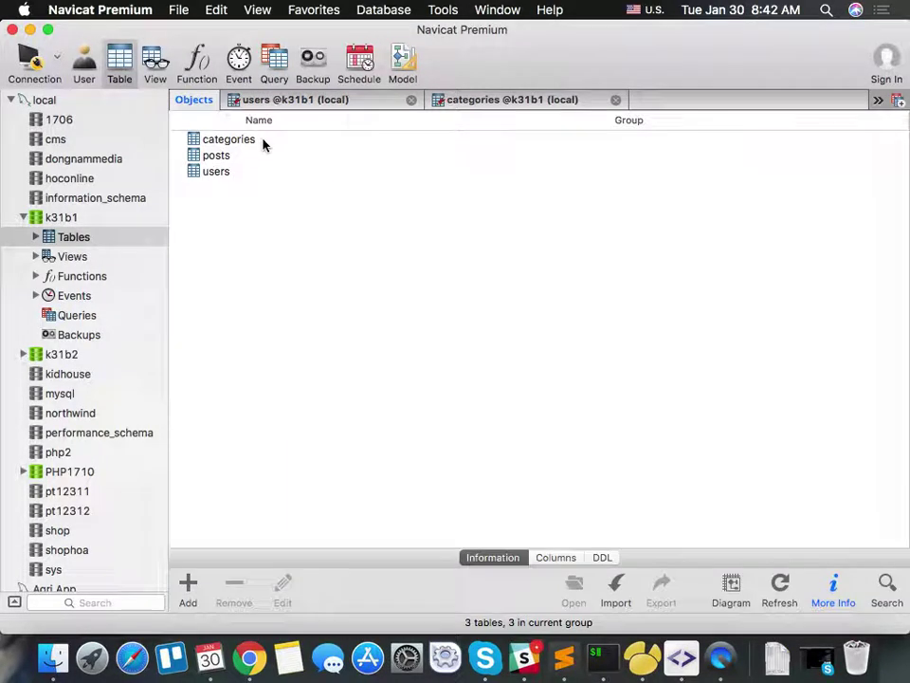
Step: Open the users data and save an admin record with an e-mail address and password
double_click(217, 173)
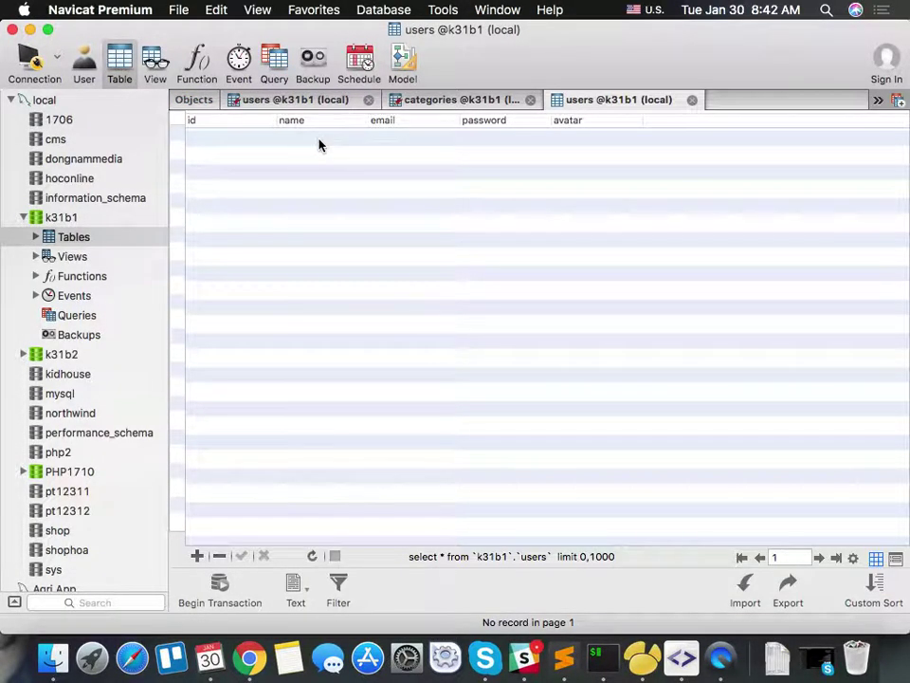
left_click(197, 555)
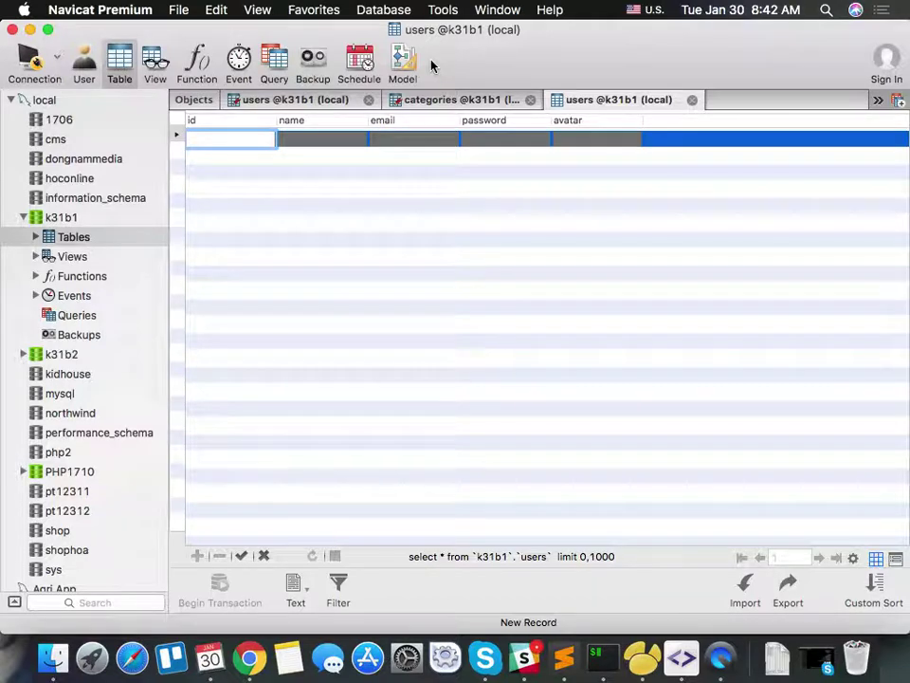
key("Tab")
type("admin")
key("Tab")
type("admin")
key("Tab")
left_click(415, 142)
left_click(425, 142)
type("@gmail.com")
key("Tab")
type("123456")
key("Tab")
key("Tab")
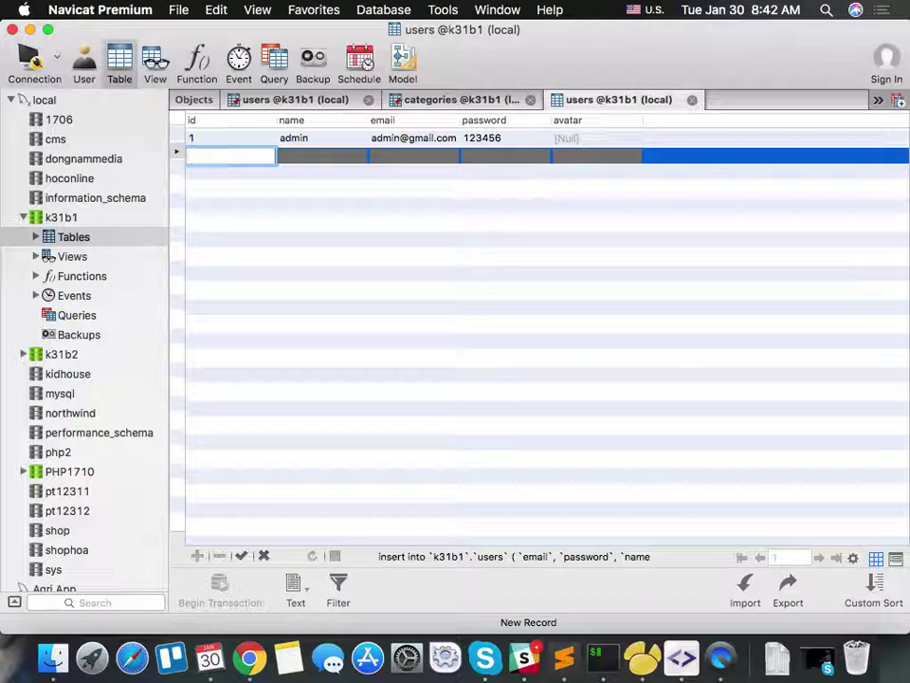
Step: Start a moderator row that reuses the admin's e-mail address
key("Tab")
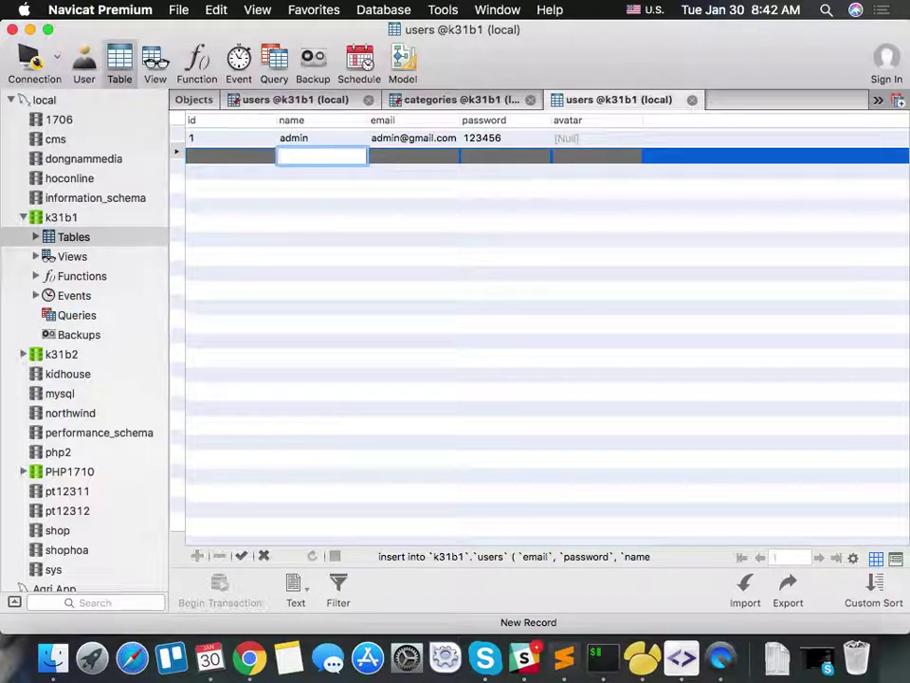
type("moderator")
key("Tab")
type("admin")
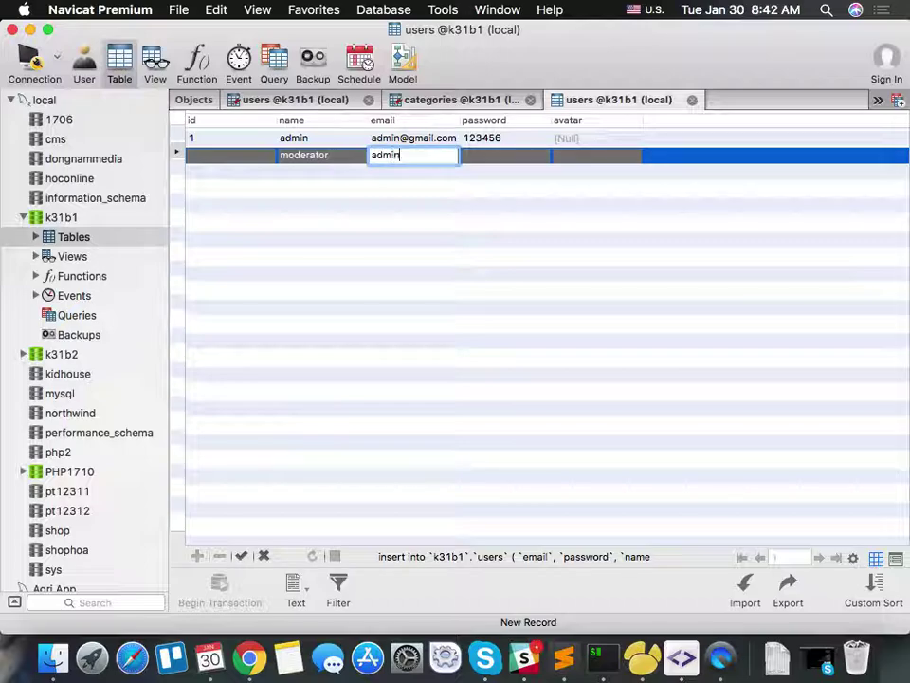
type("@gmail.com")
key("Tab")
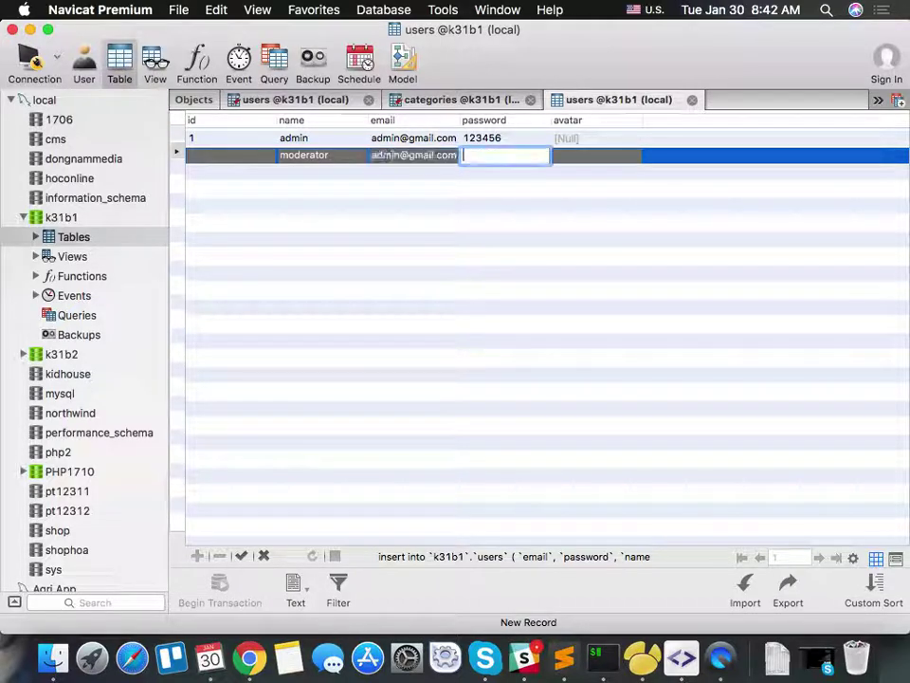
Step: Enter the moderator's password, try saving the row, and dismiss the duplicate-email errors
type("12345")
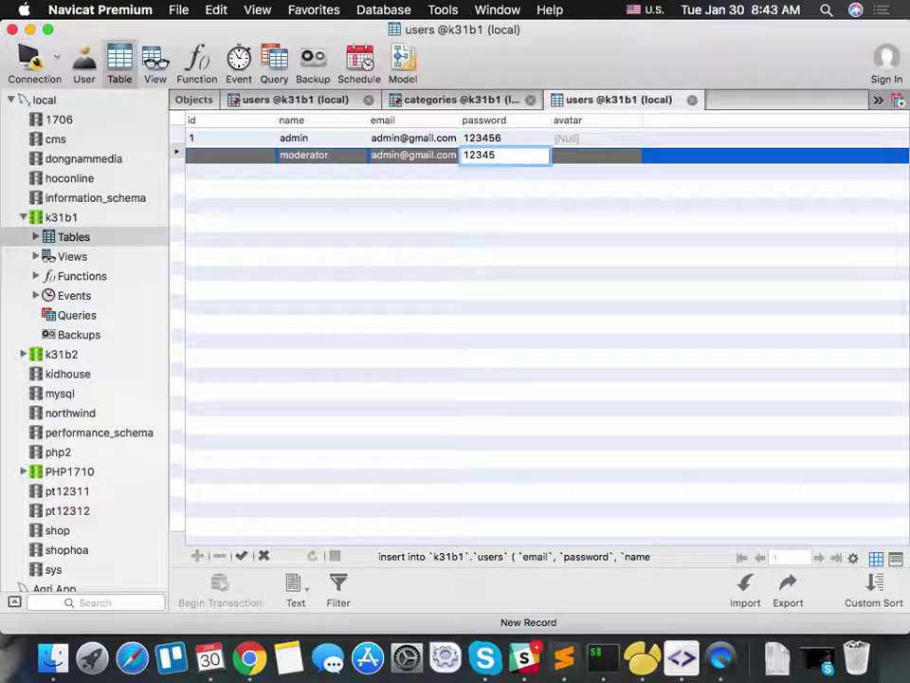
key("Return")
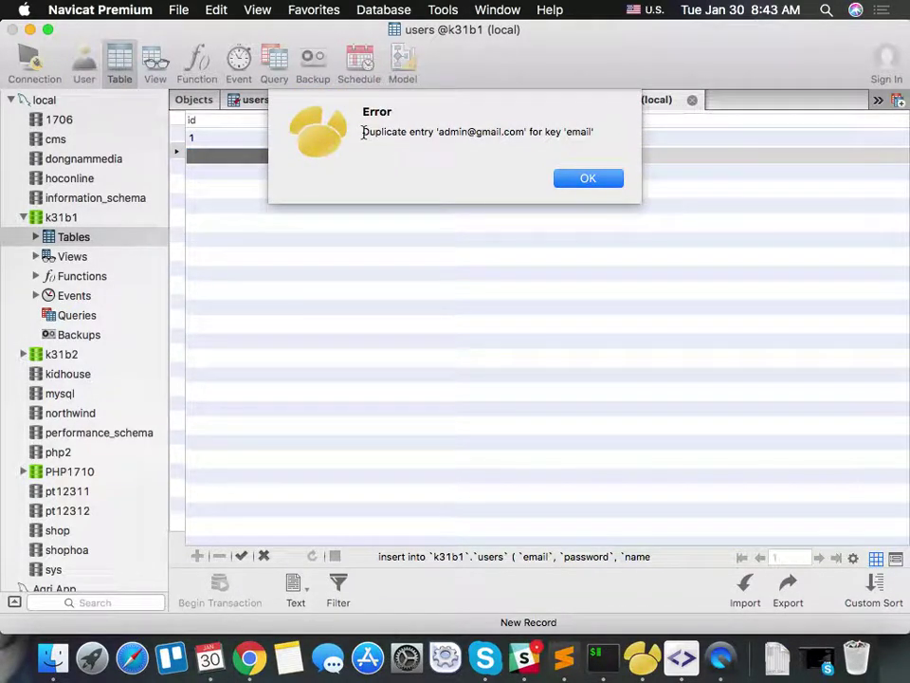
left_click_drag(365, 133, 494, 142)
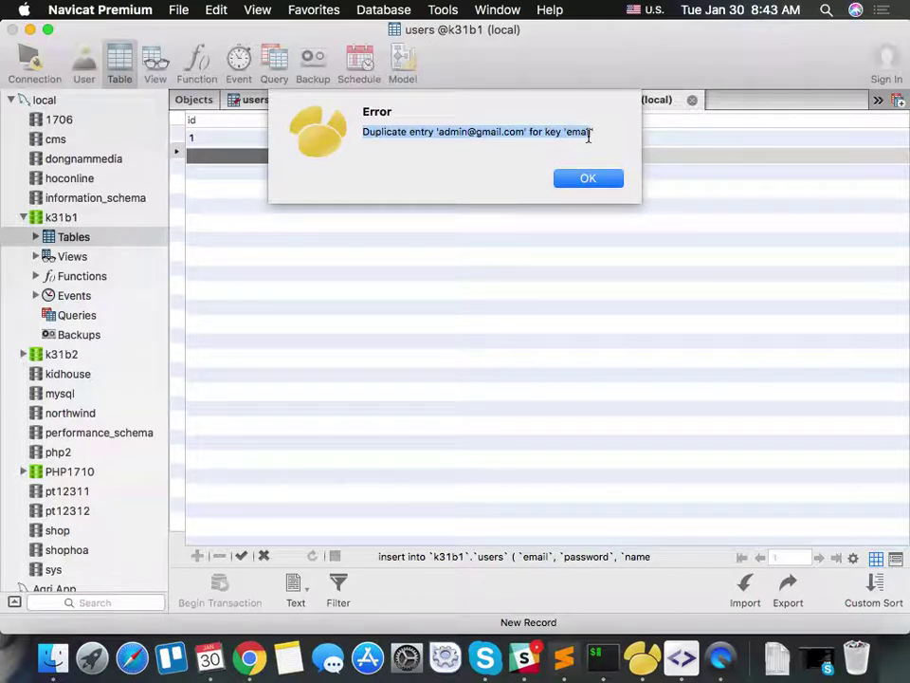
left_click(593, 180)
double_click(384, 154)
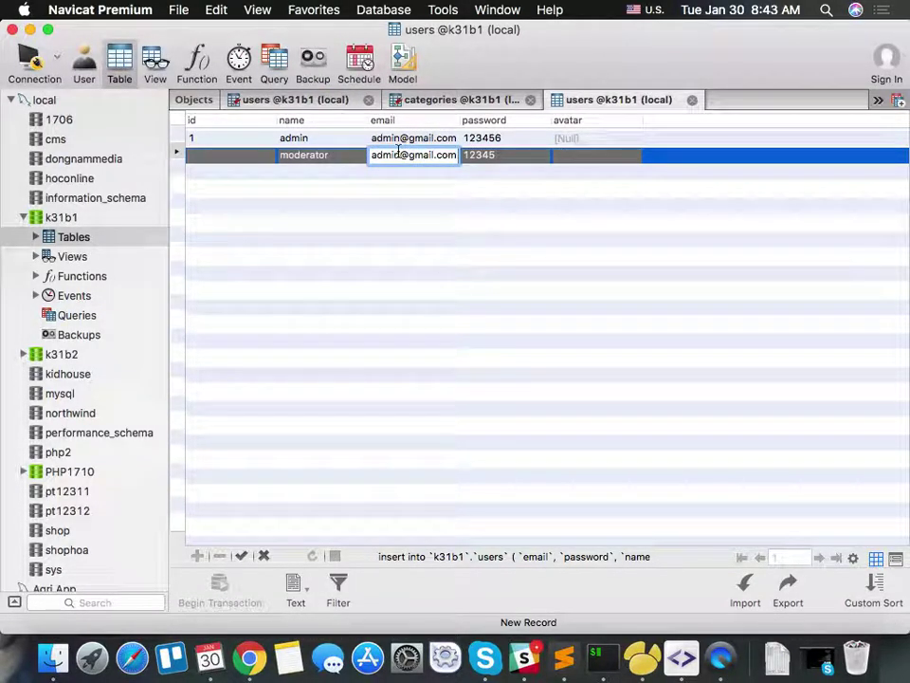
double_click(377, 155)
type("mod")
key("Escape")
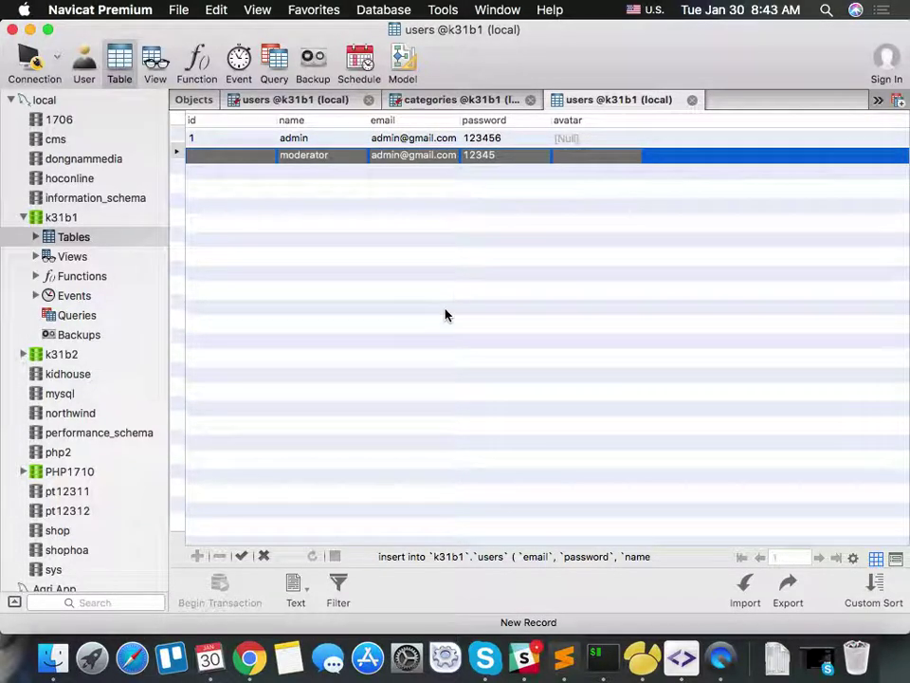
left_click(436, 312)
left_click(584, 181)
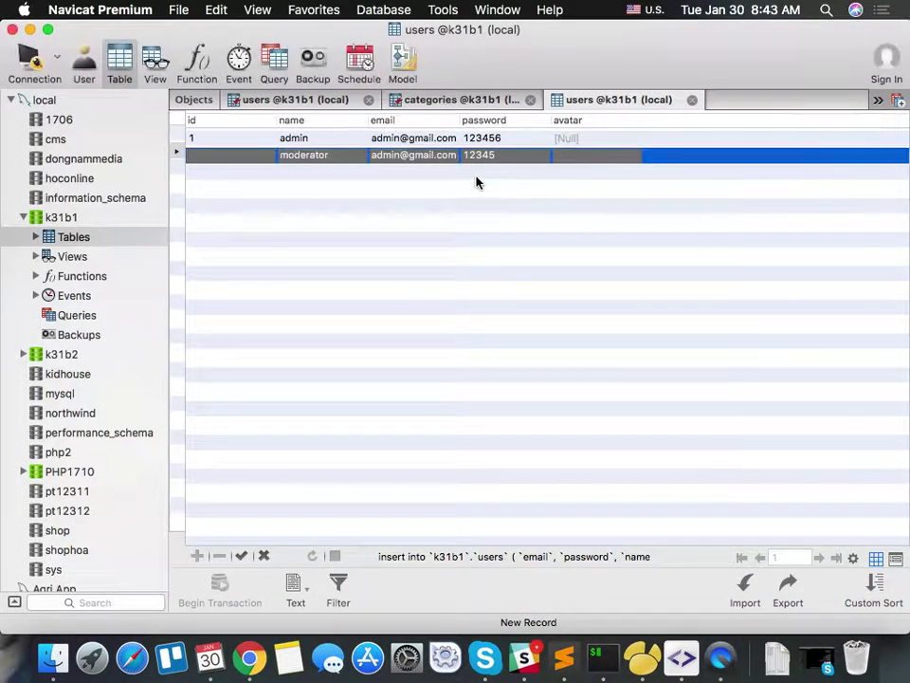
Step: Change the email's name part to 'mod', save the row as id 4, and discard the blank row
double_click(398, 154)
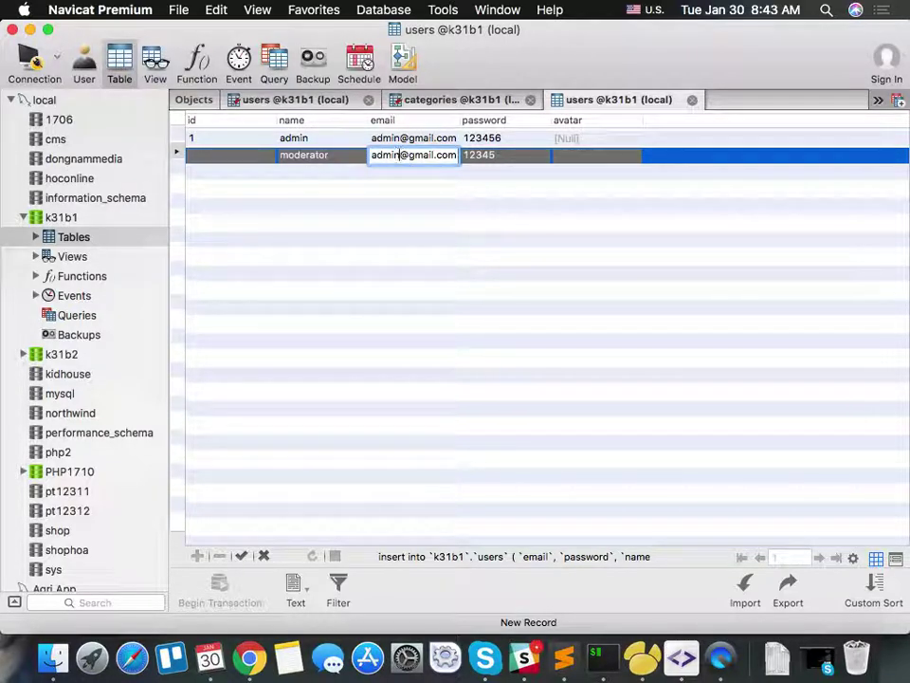
key("BackSpace")
type("mod")
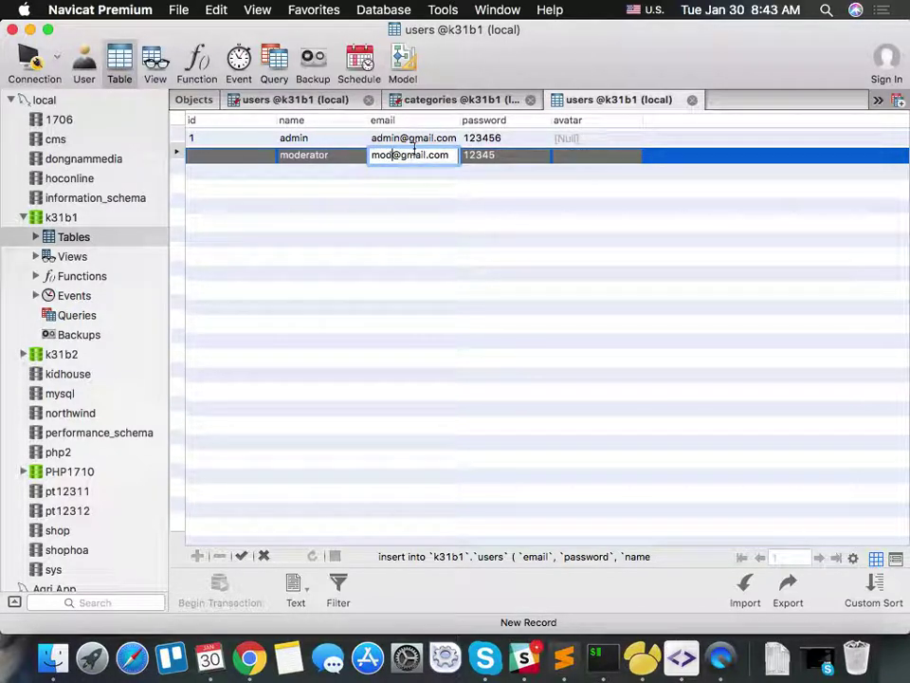
key("Tab")
key("Tab")
key("Tab")
key("Escape")
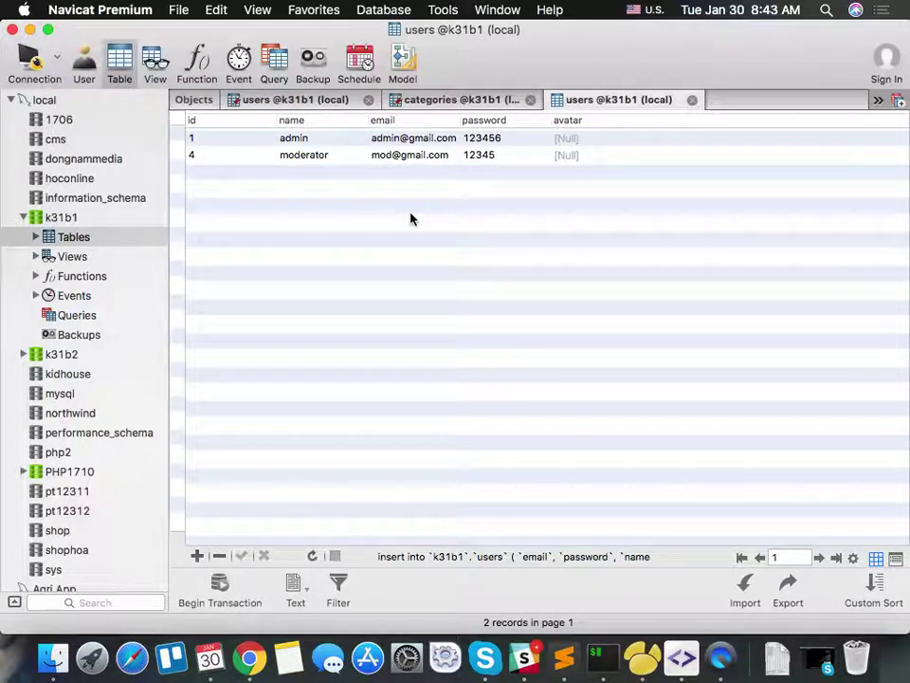
Step: Add a unique Btree index named email on the users table's email field, then return to Chrome
left_click(308, 106)
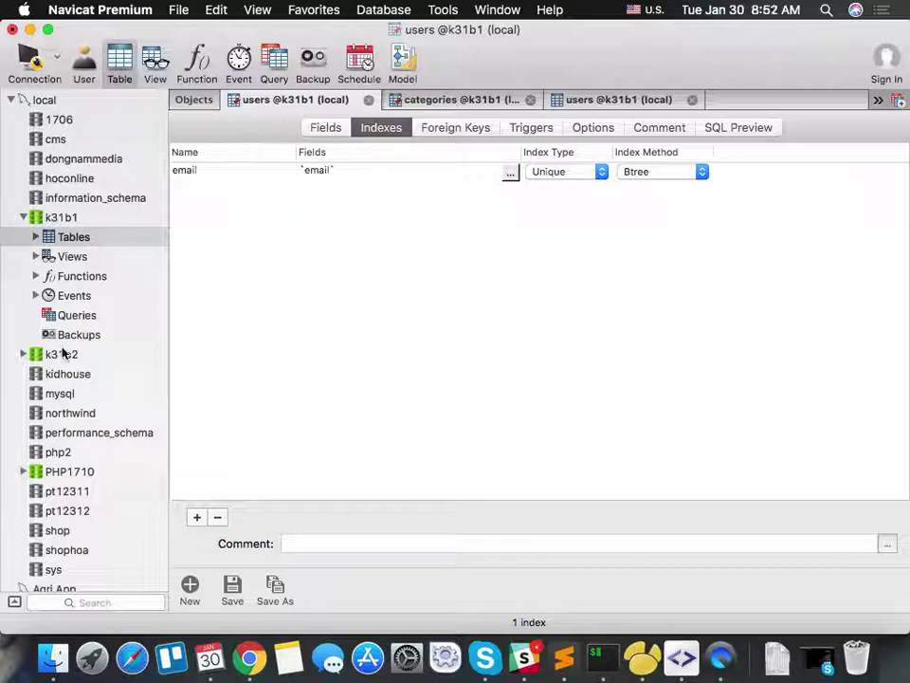
left_click(251, 660)
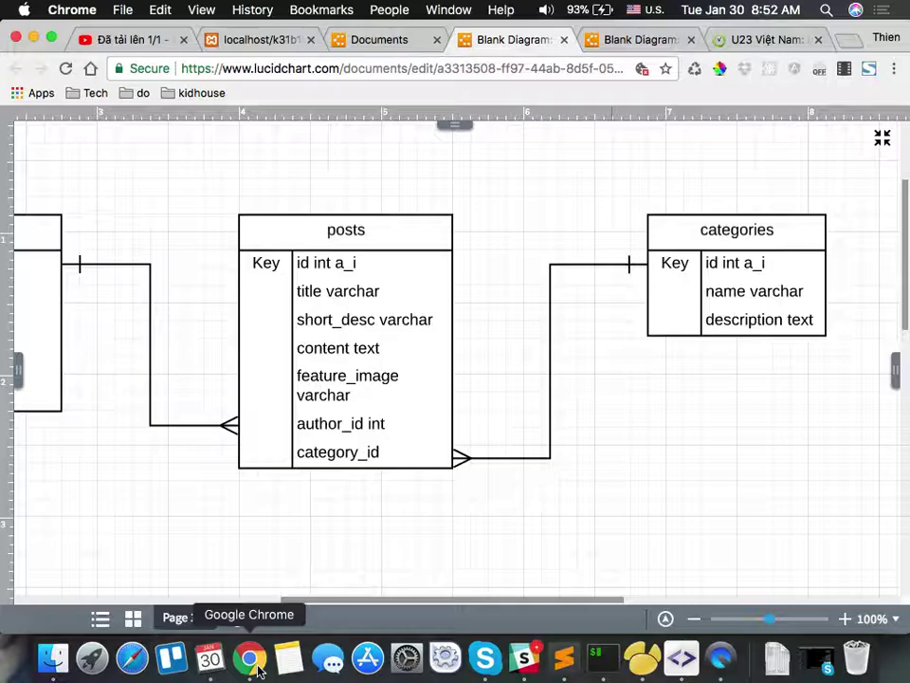
Step: Go from the U23 Việt Nam article to the 24h.com.vn homepage
left_click(741, 42)
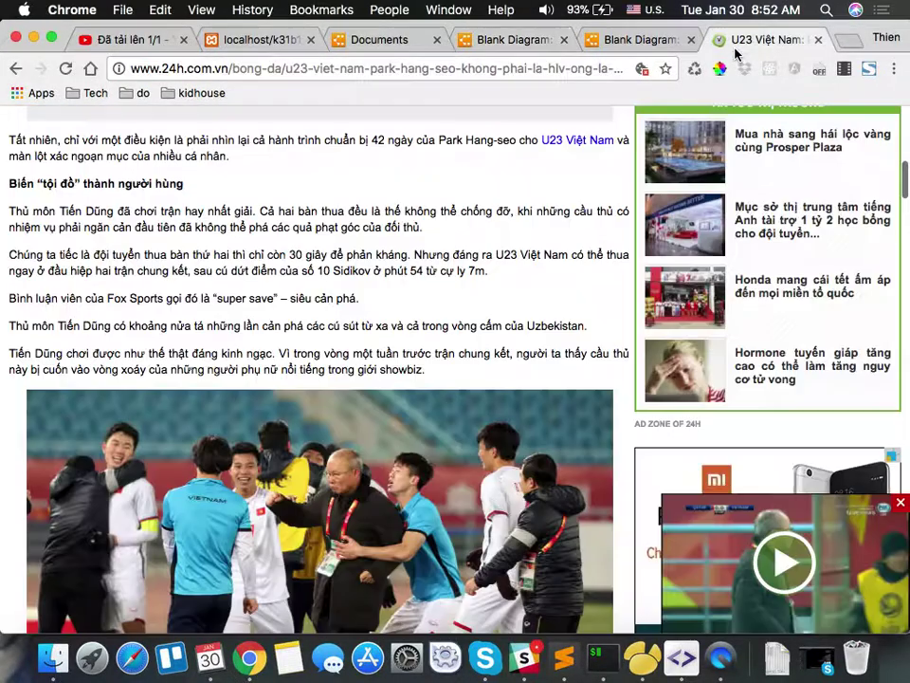
left_click(66, 69)
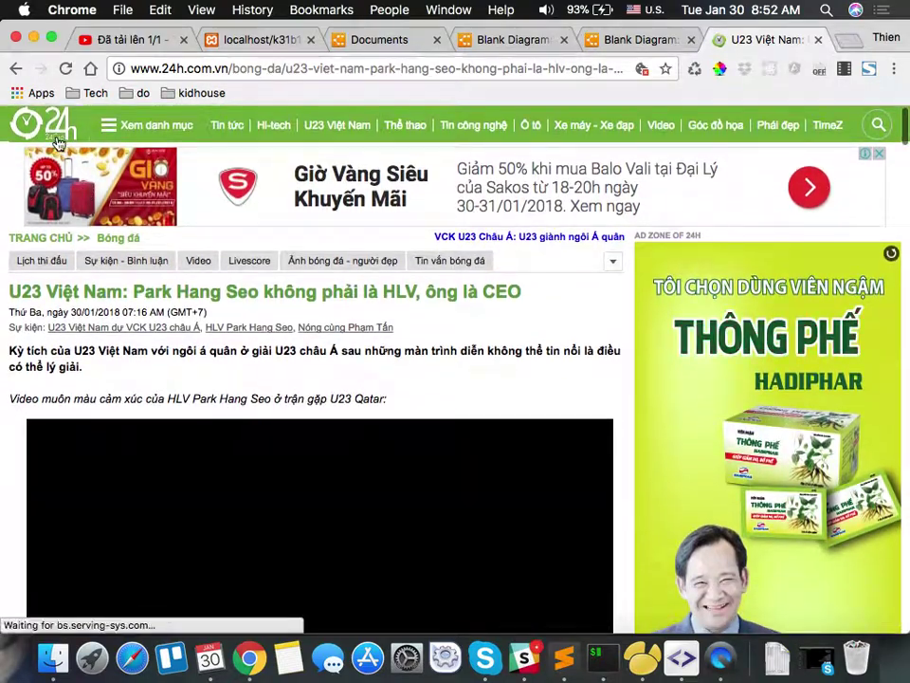
left_click(67, 137)
mouse_move(133, 121)
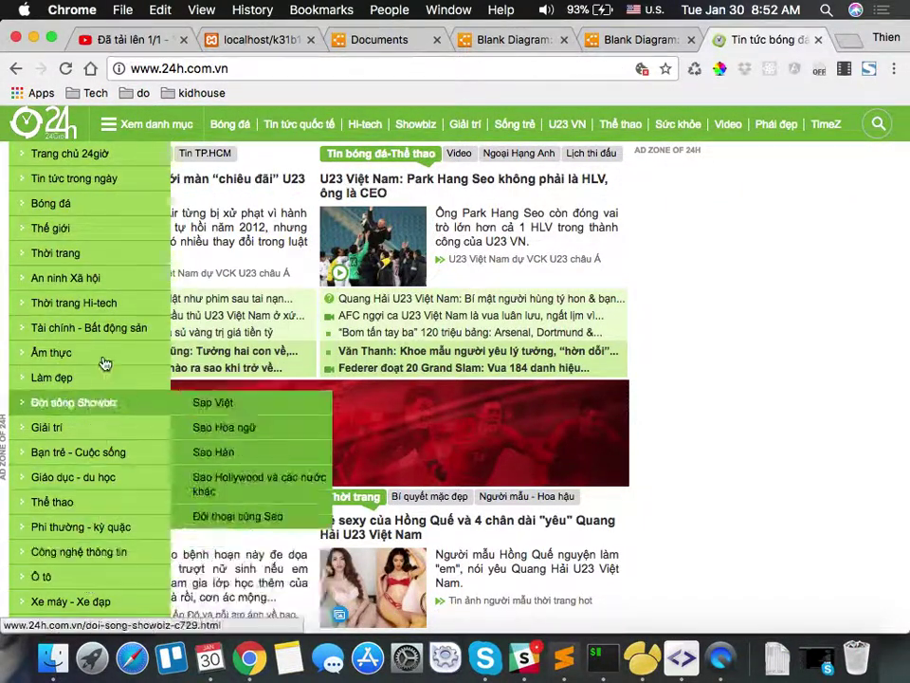
mouse_move(106, 265)
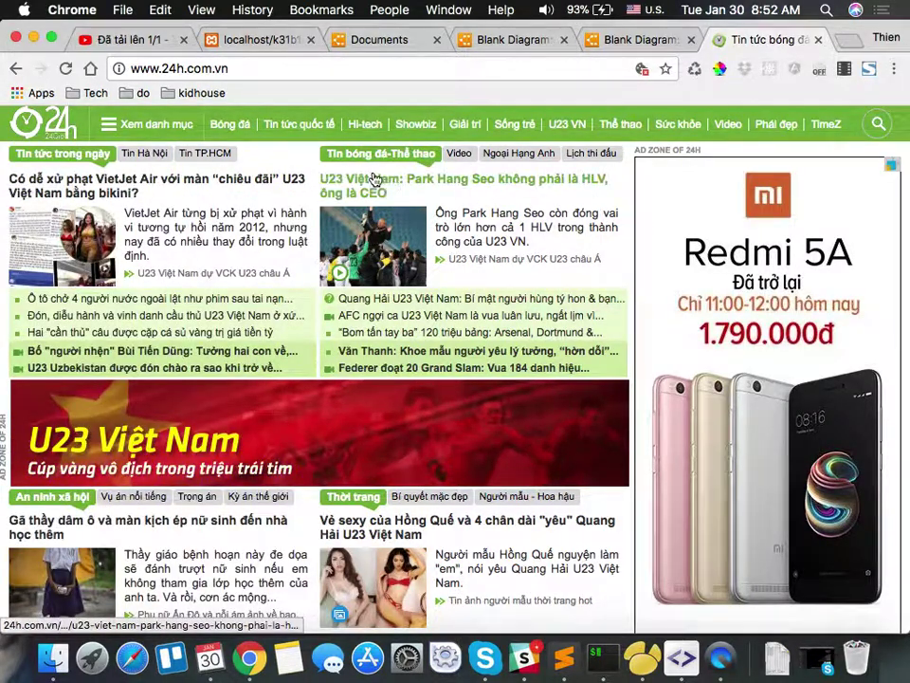
Step: Select the footer paragraph with the publisher's address, licence and hotline at the page bottom
scroll(397, 349, "down", 5)
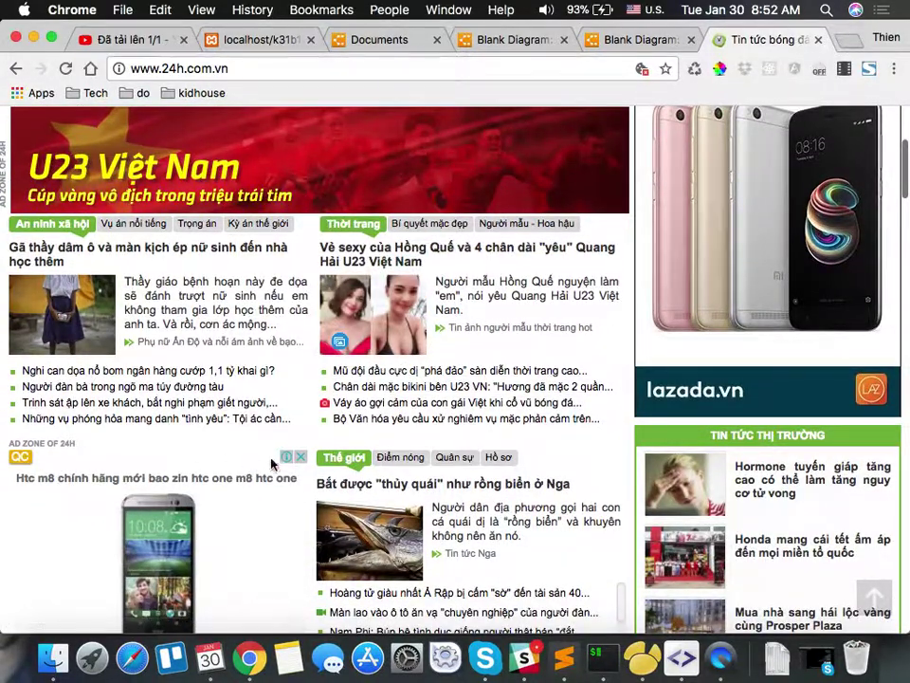
scroll(171, 524, "down", 6)
scroll(167, 524, "down", 10)
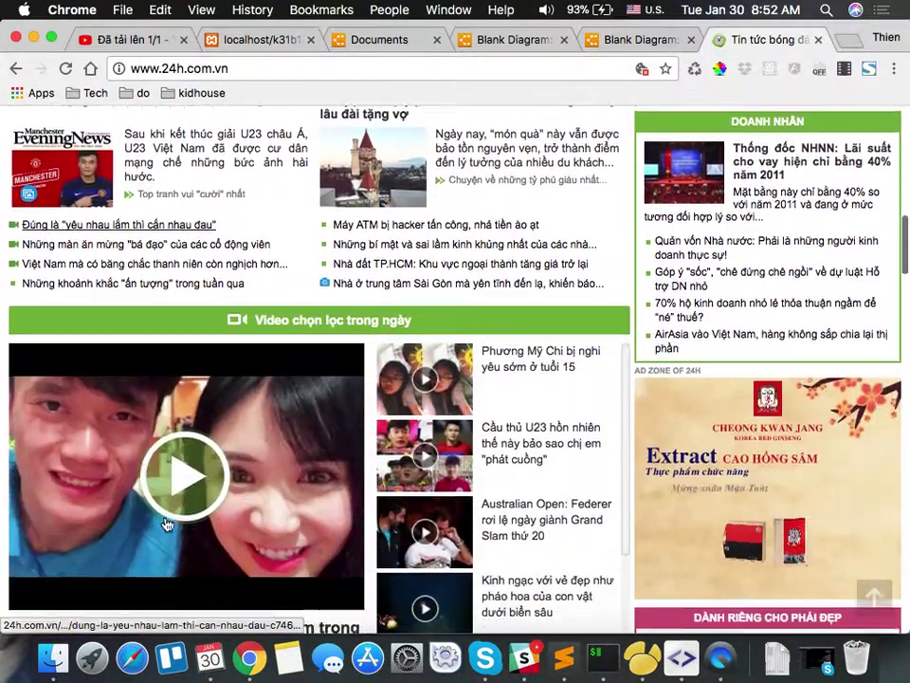
scroll(166, 523, "down", 20)
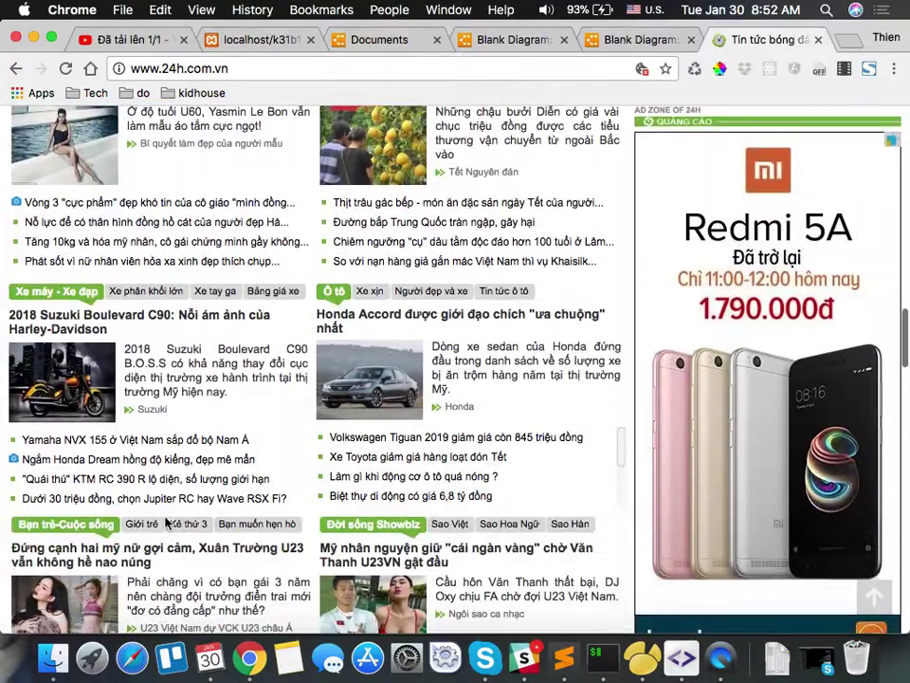
scroll(167, 522, "down", 20)
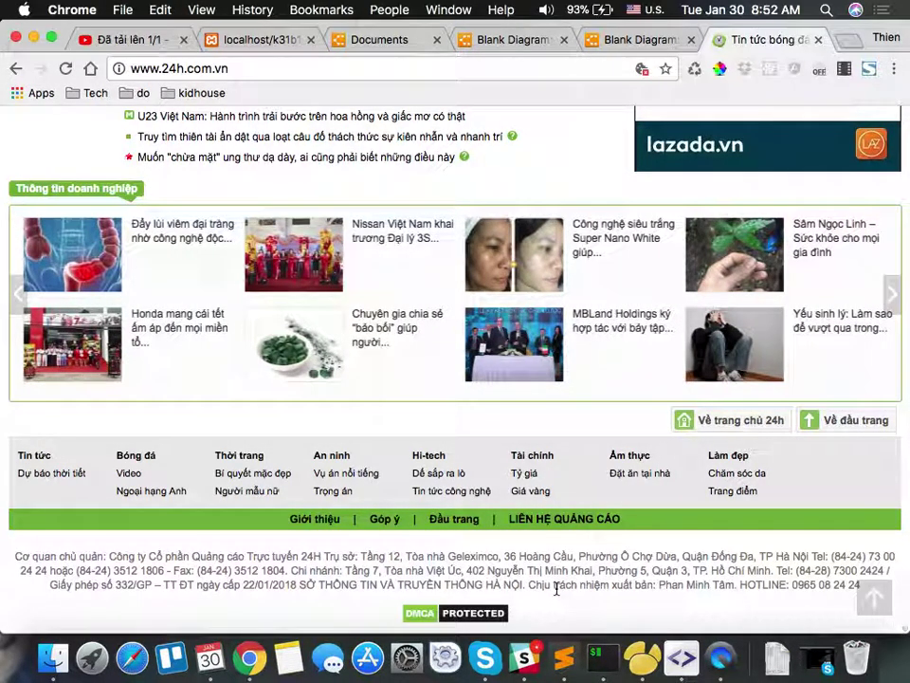
triple_click(558, 575)
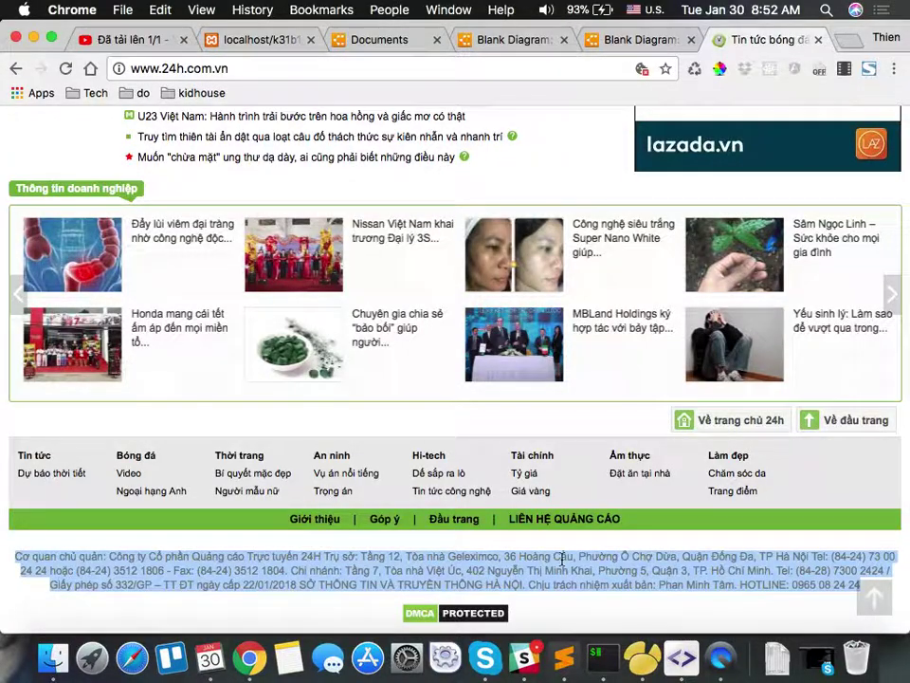
scroll(562, 559, "up", 10)
scroll(562, 560, "up", 4)
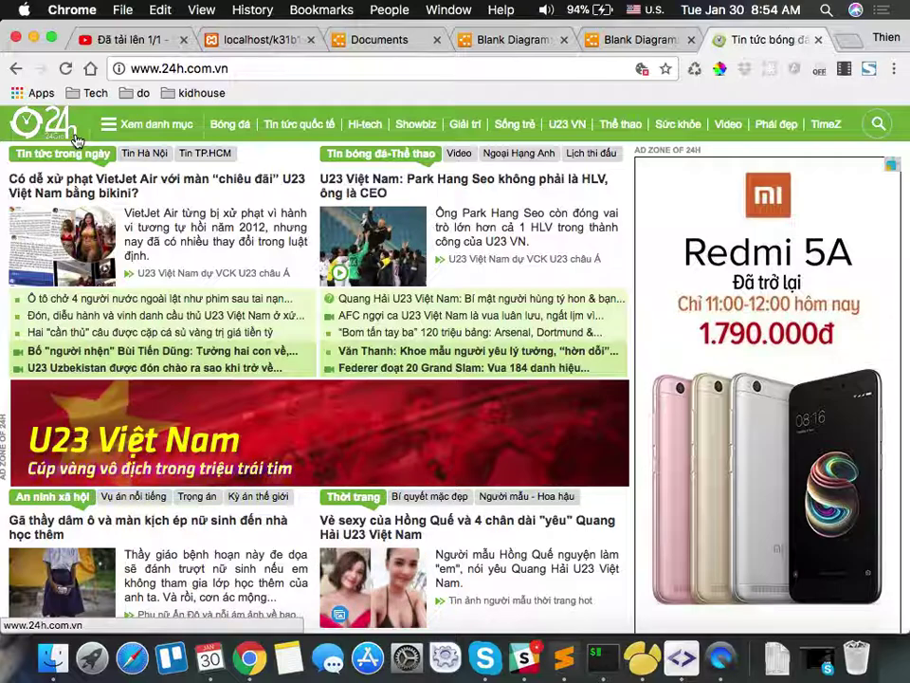
Step: Switch to the Lucidchart Documents tab and select part of its web address
left_click(365, 39)
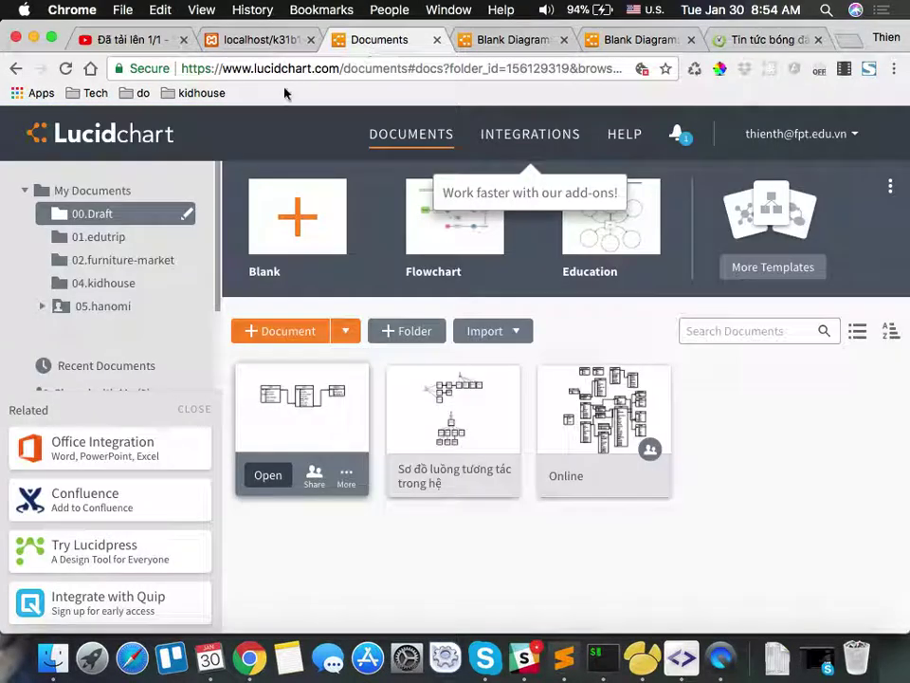
left_click_drag(253, 68, 313, 68)
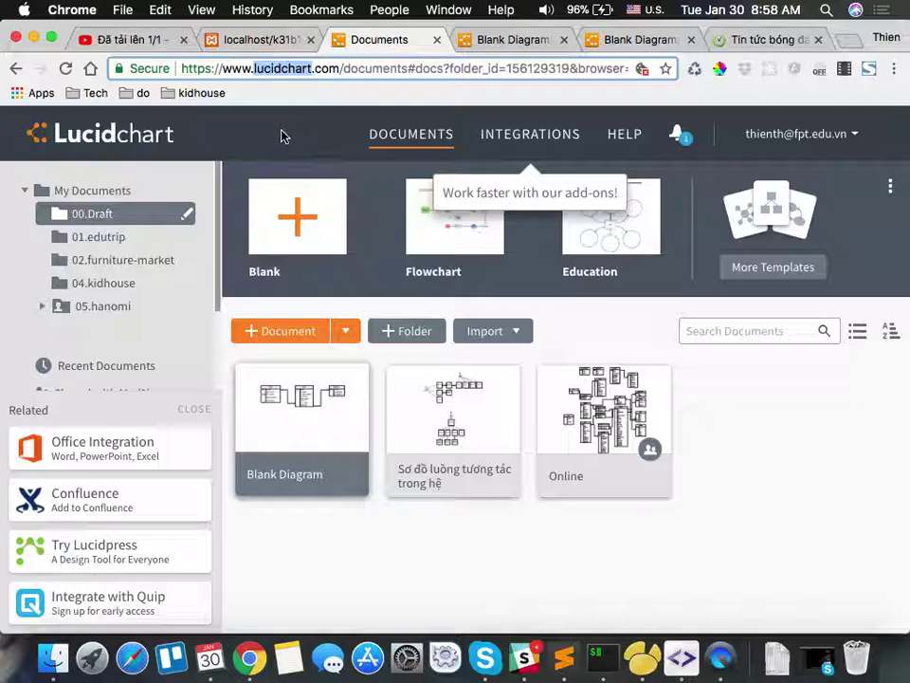
Step: Load the KidHouse admin page at thienth.me/admin
left_click(736, 40)
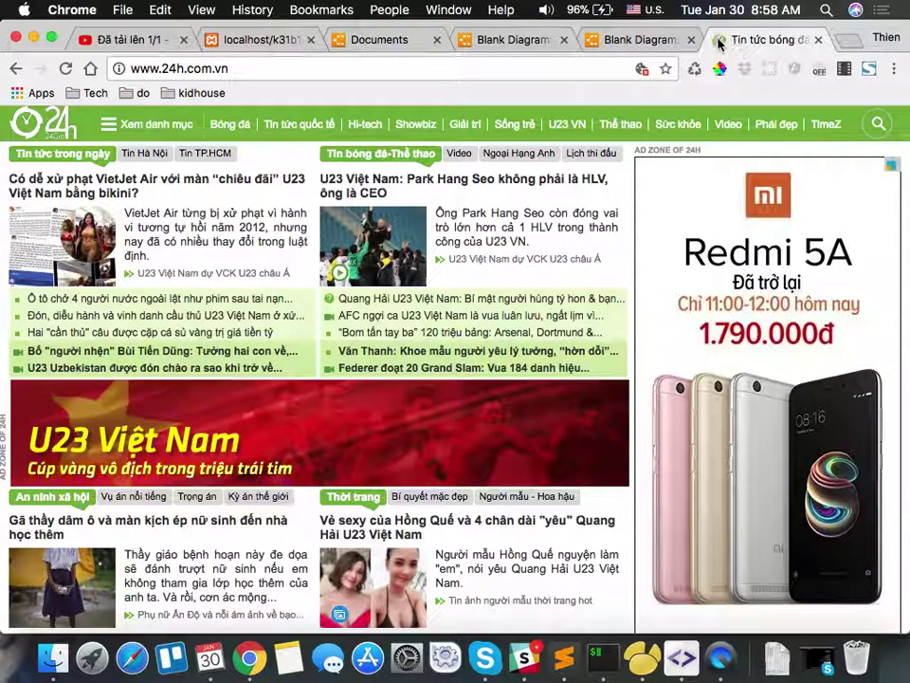
left_click(443, 75)
type("thienth")
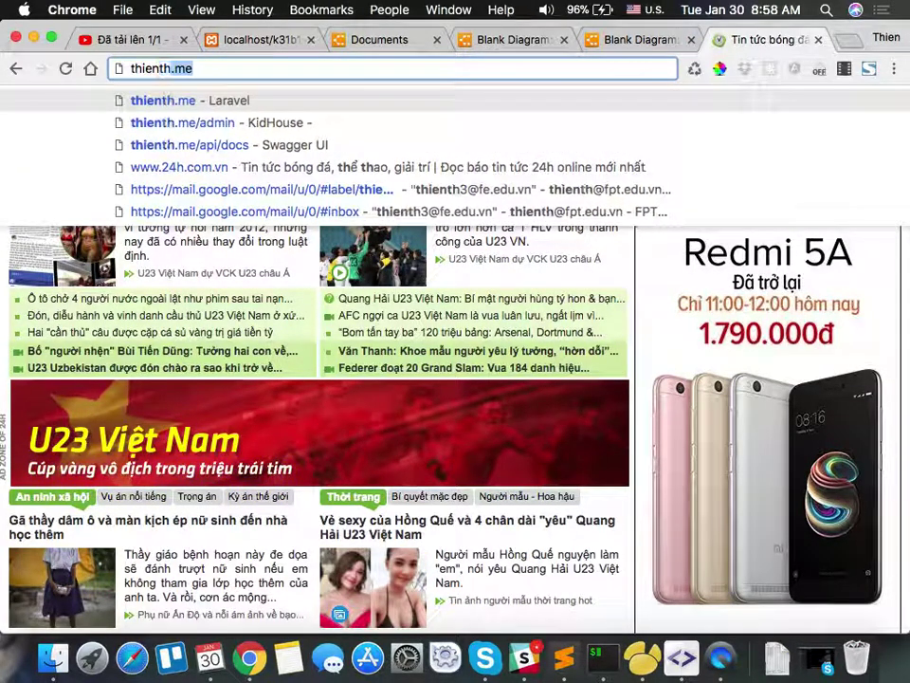
key("Right")
key("Down")
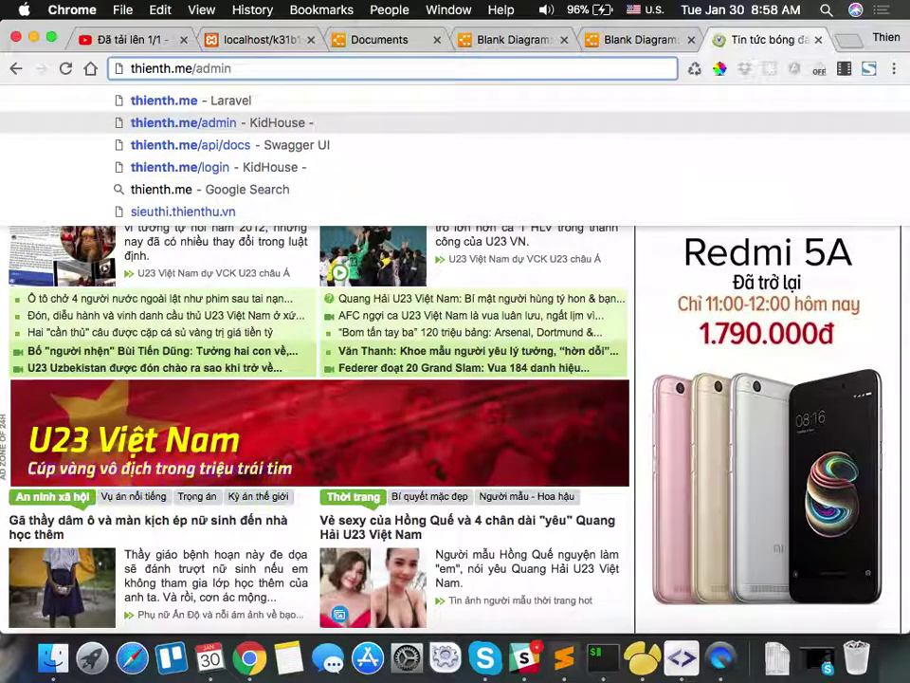
key("Return")
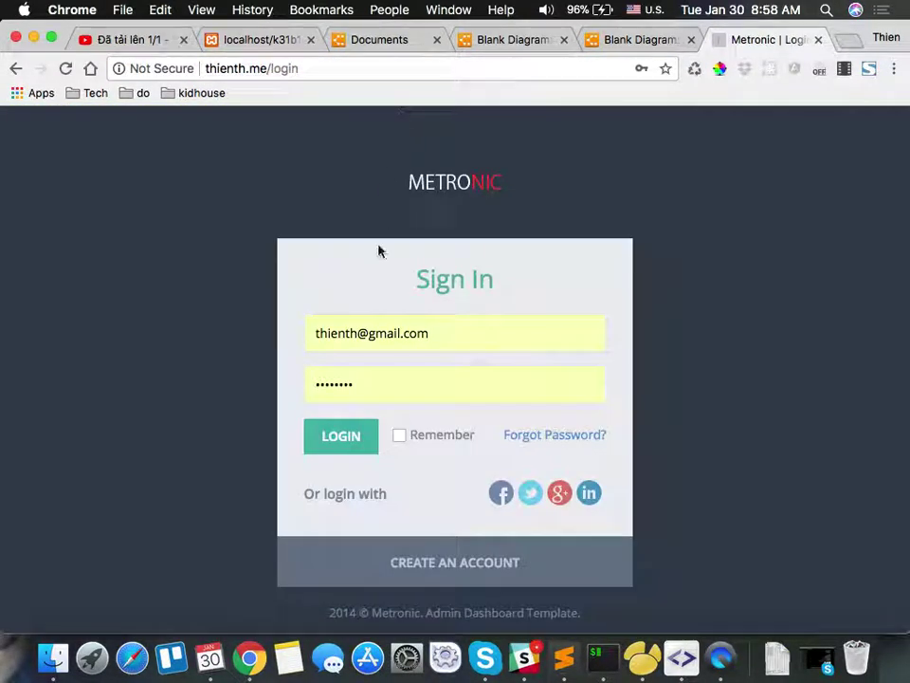
Step: Log in with the admin e-mail and password, then start a new post from post management
left_click(361, 327)
key("Tab")
key("BackSpace")
key("BackSpace")
key("BackSpace")
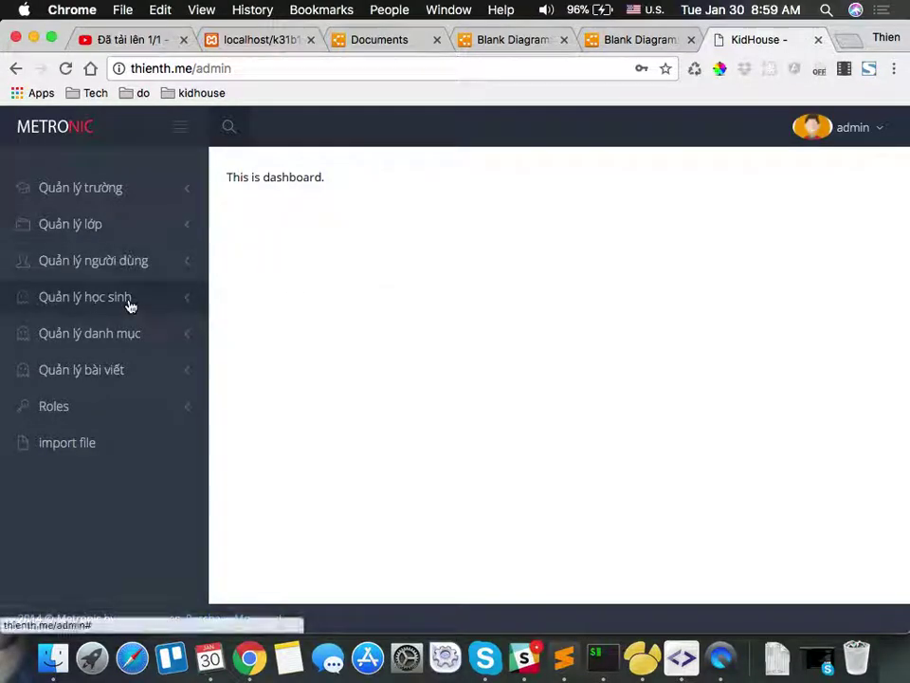
left_click(132, 374)
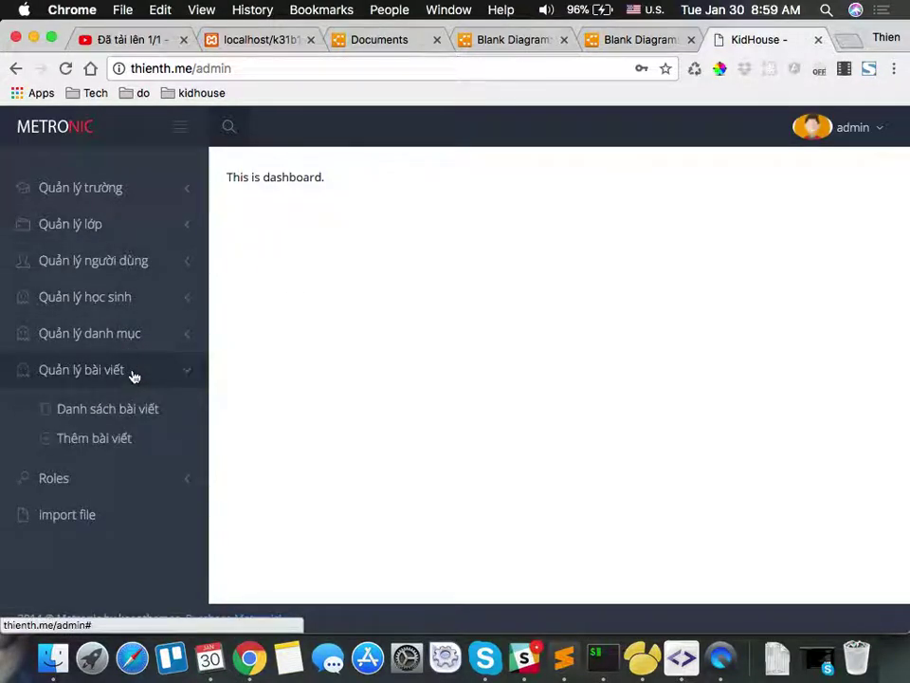
left_click(138, 408)
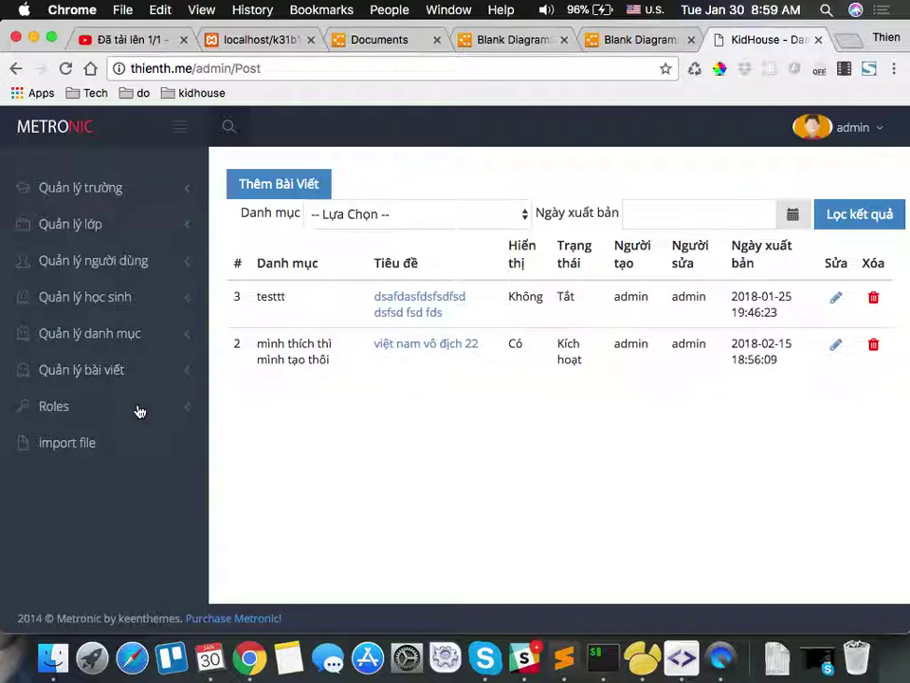
left_click(266, 182)
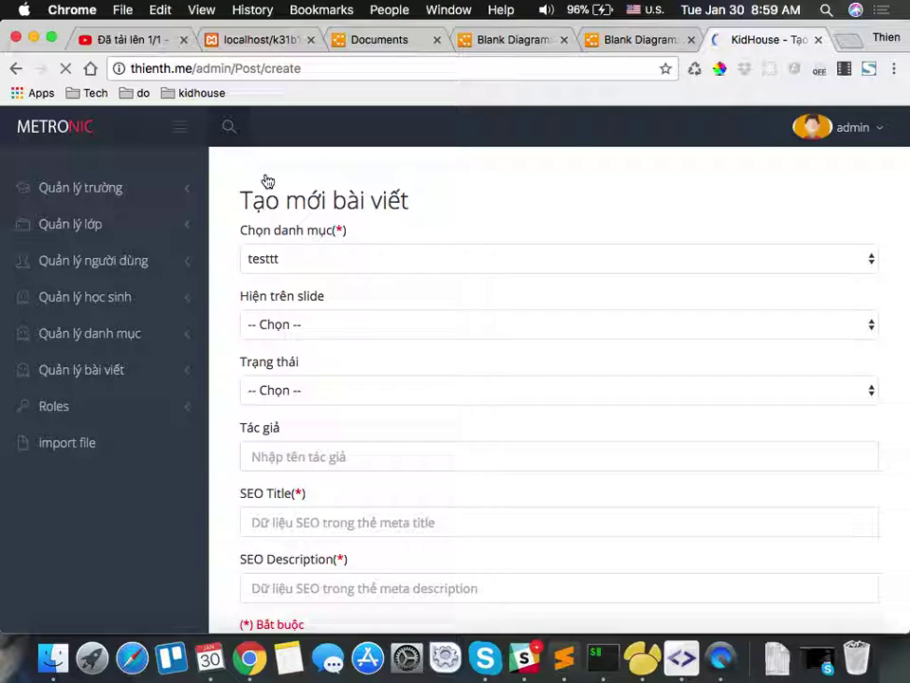
Step: Check the category and show-on-slide options, keeping category testtt unchanged
left_click(353, 261)
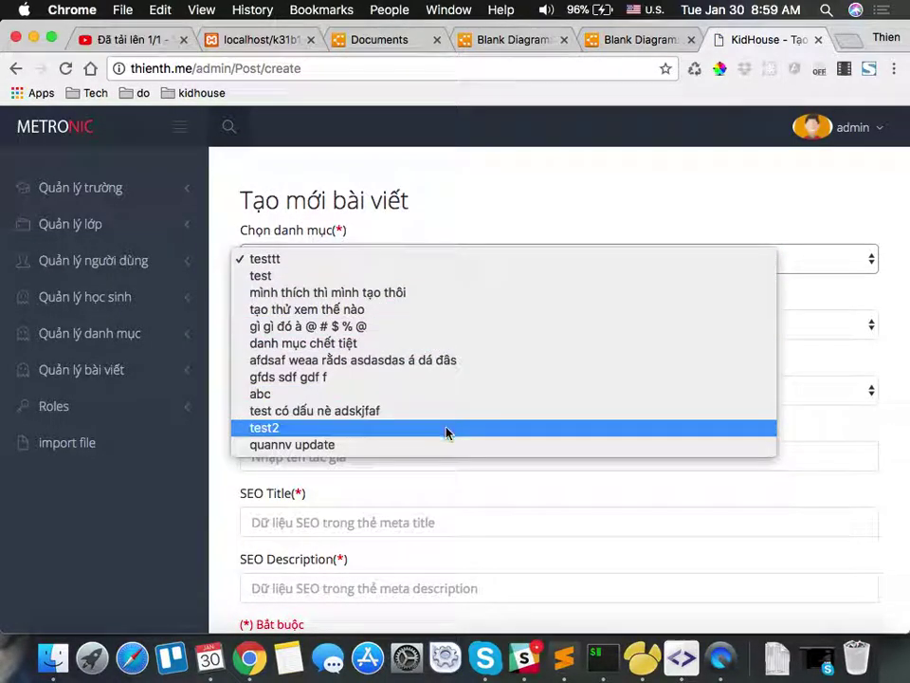
left_click(487, 180)
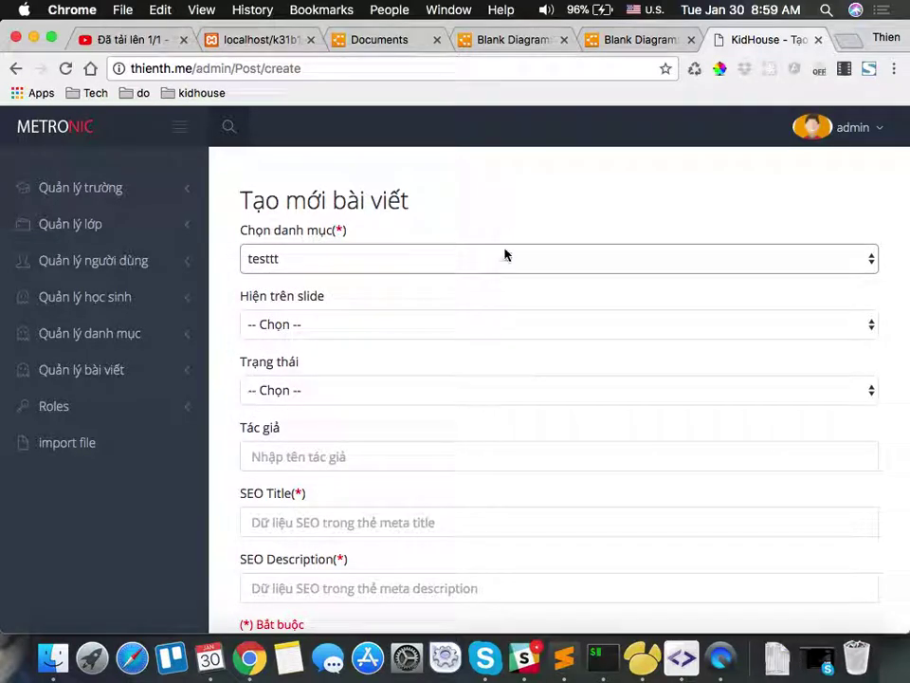
left_click(503, 249)
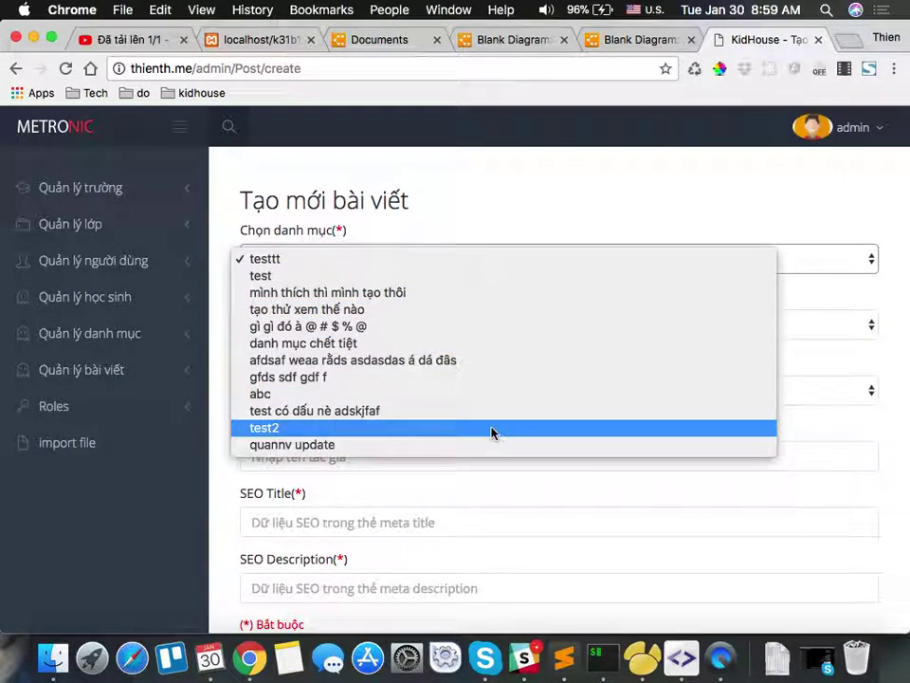
left_click(470, 188)
scroll(470, 194, "down", 4)
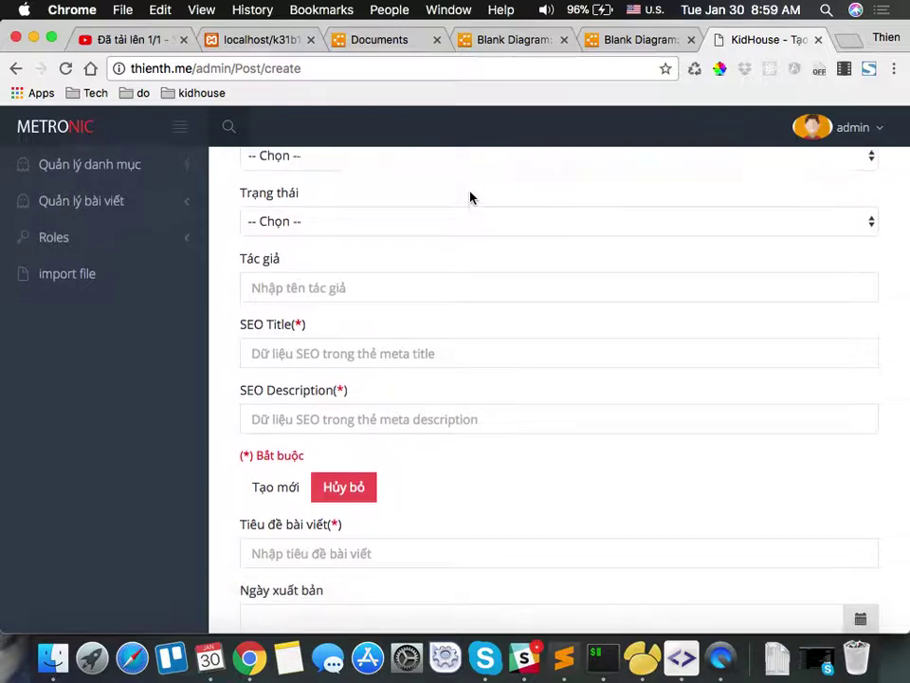
scroll(470, 198, "up", 3)
left_click(422, 245)
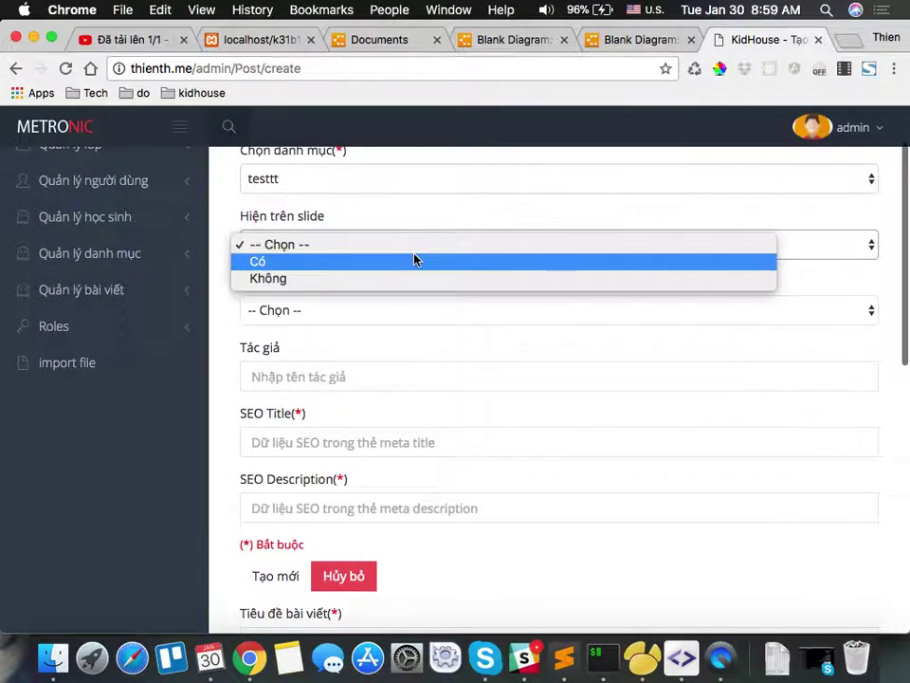
left_click(475, 389)
left_click(402, 373)
scroll(428, 411, "down", 5)
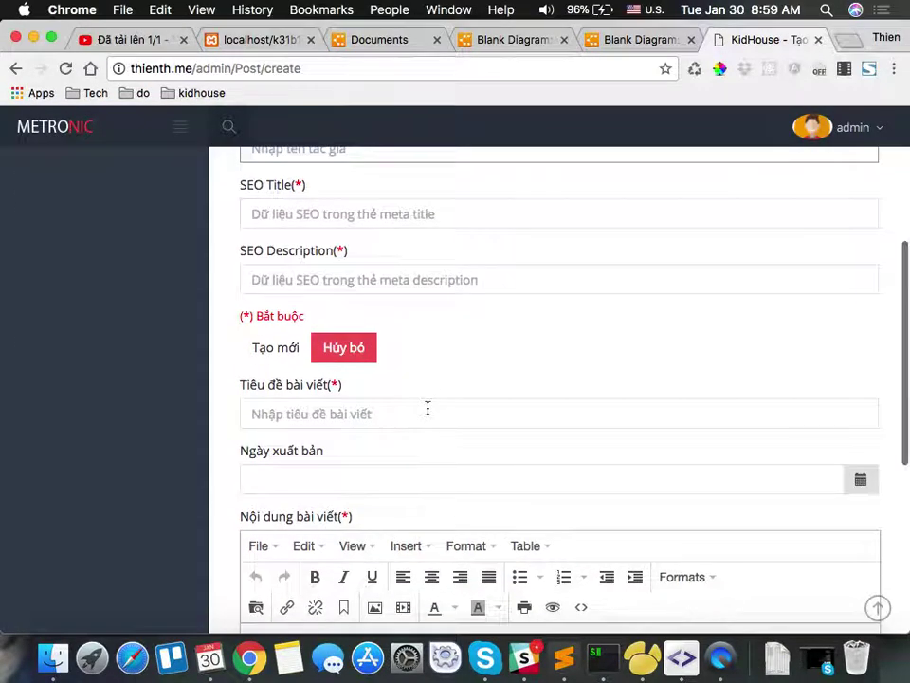
scroll(470, 502, "down", 3)
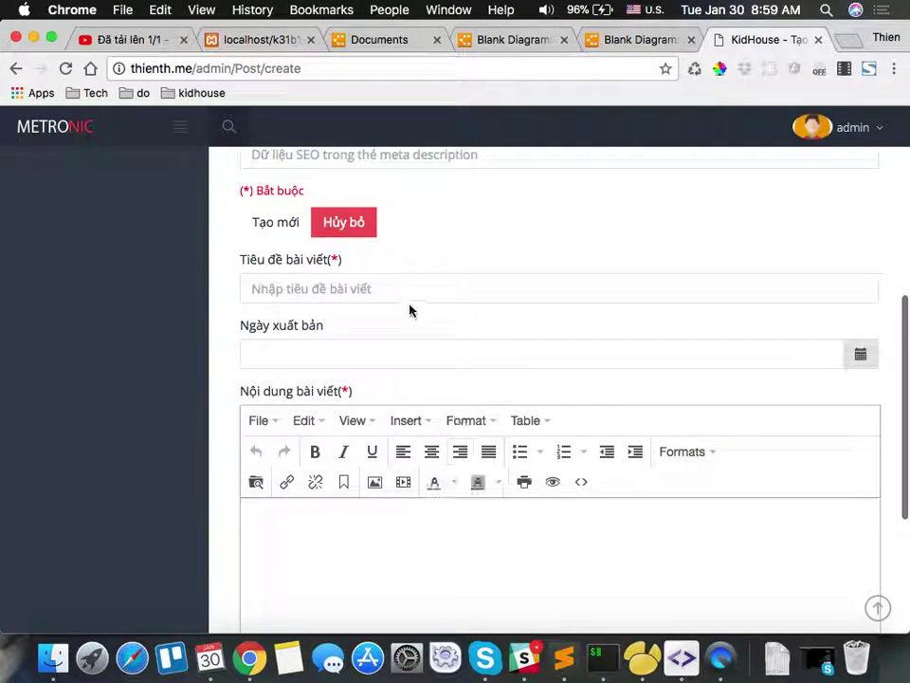
left_click(423, 347)
left_click(865, 356)
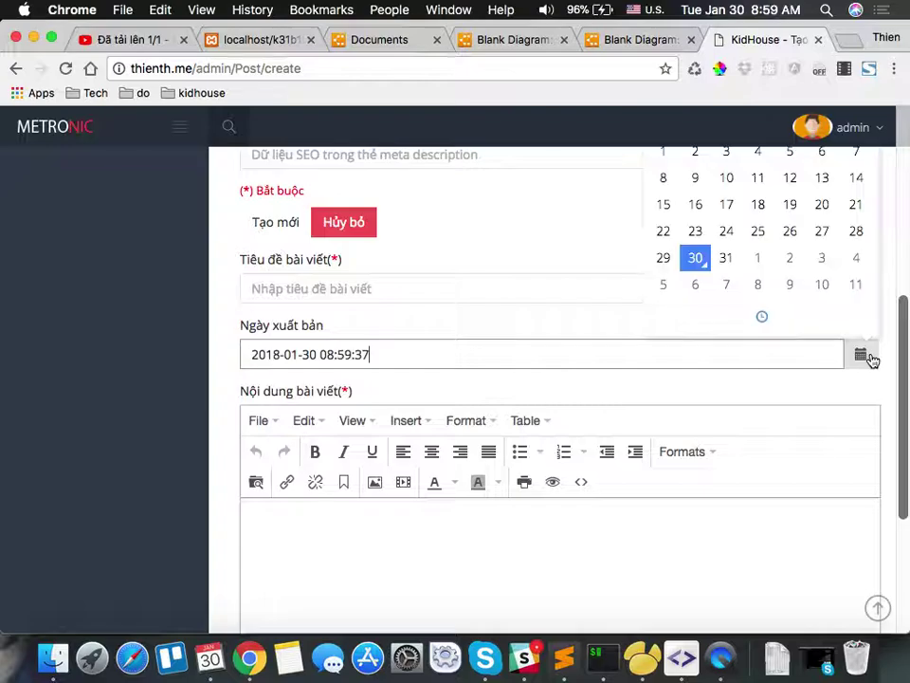
left_click(475, 298)
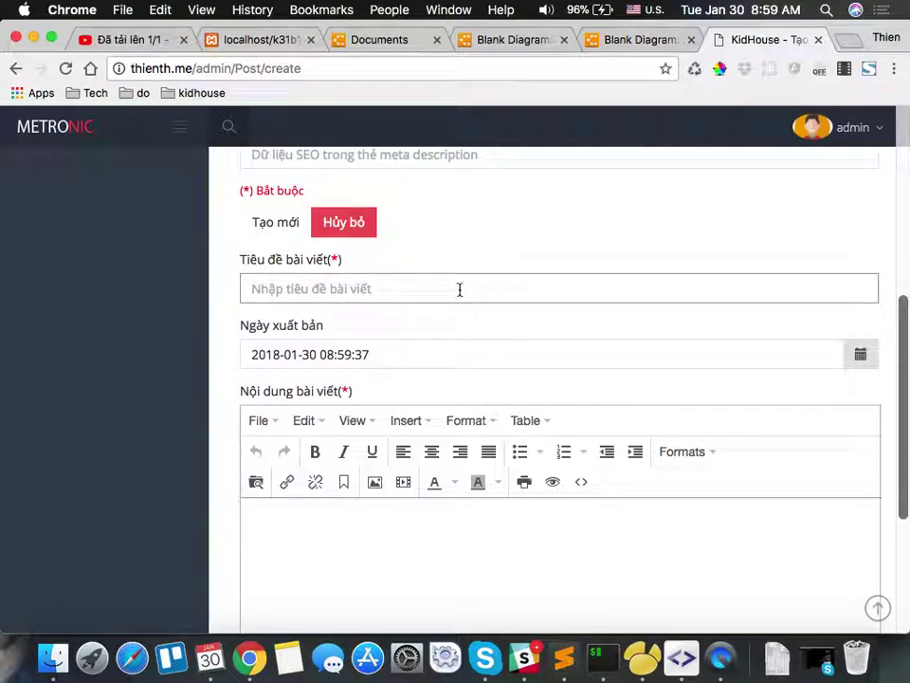
scroll(463, 335, "down", 4)
Step: Type the author's name in the post body and make it bold, italic and centred
left_click(489, 427)
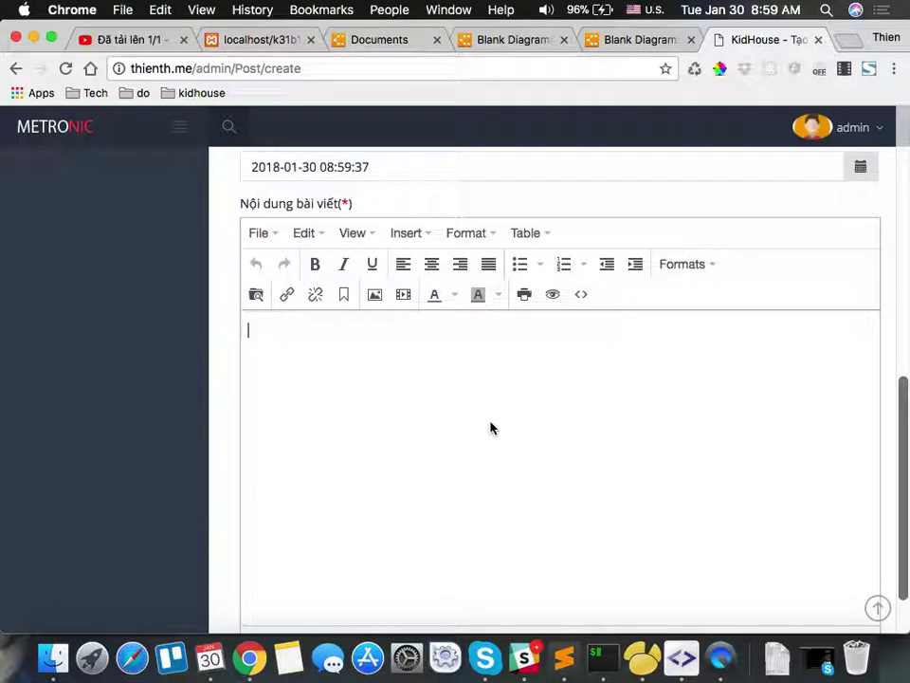
type("tran huu")
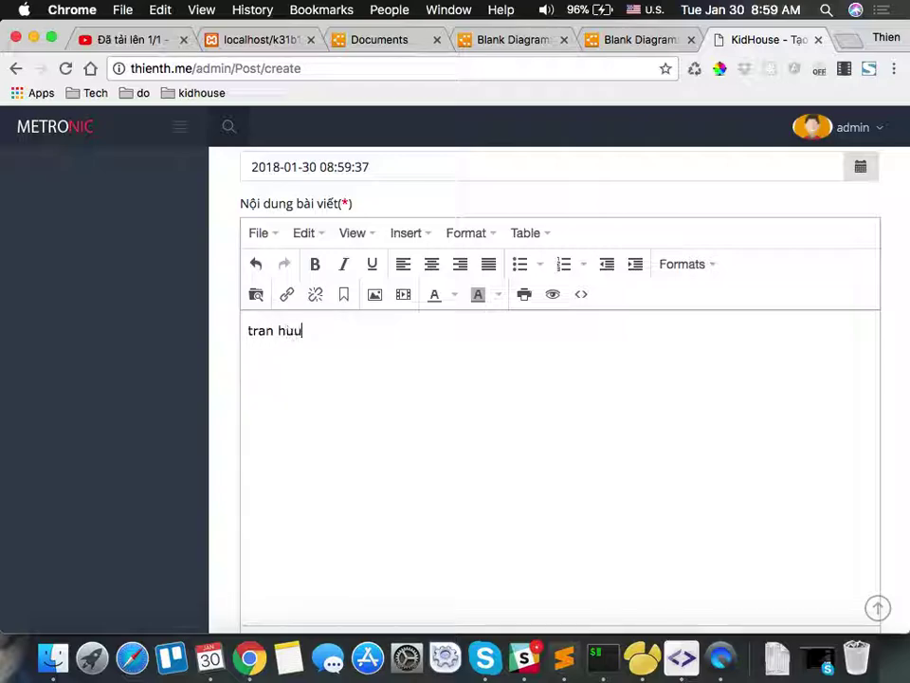
key("super+a")
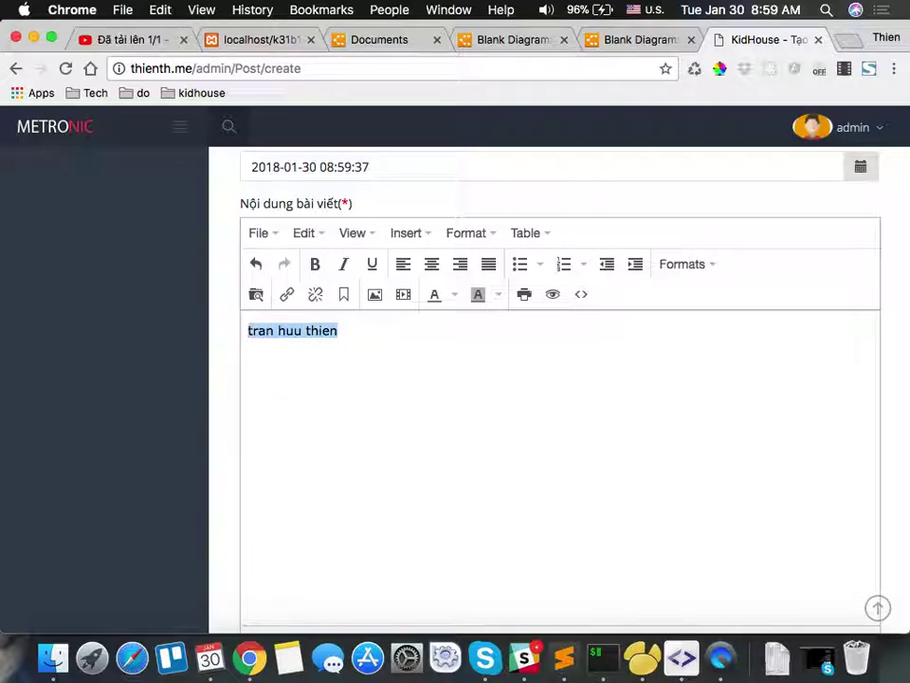
key("super+b")
left_click(347, 268)
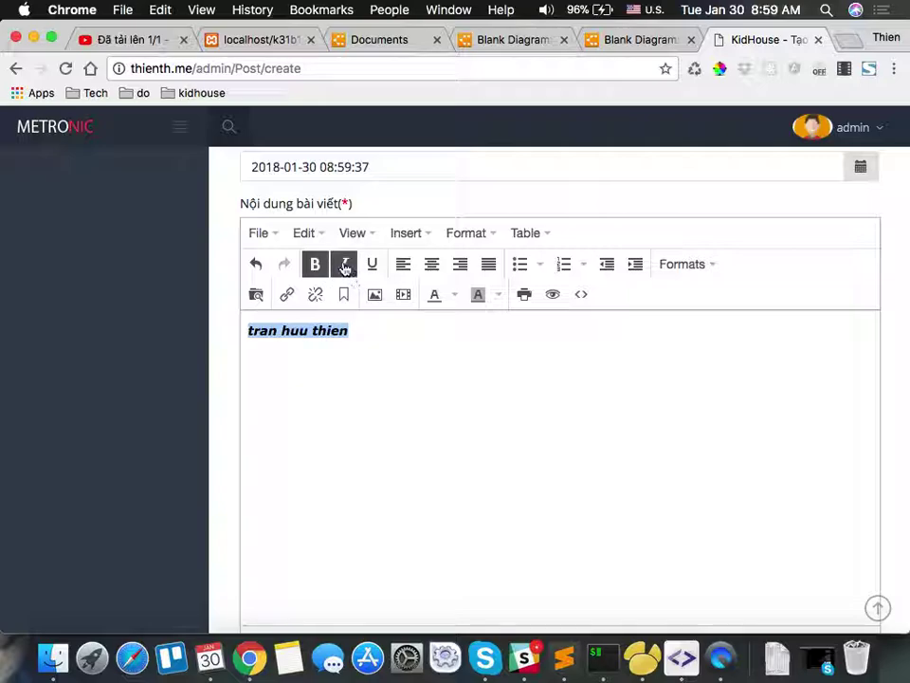
left_click(434, 265)
left_click(486, 397)
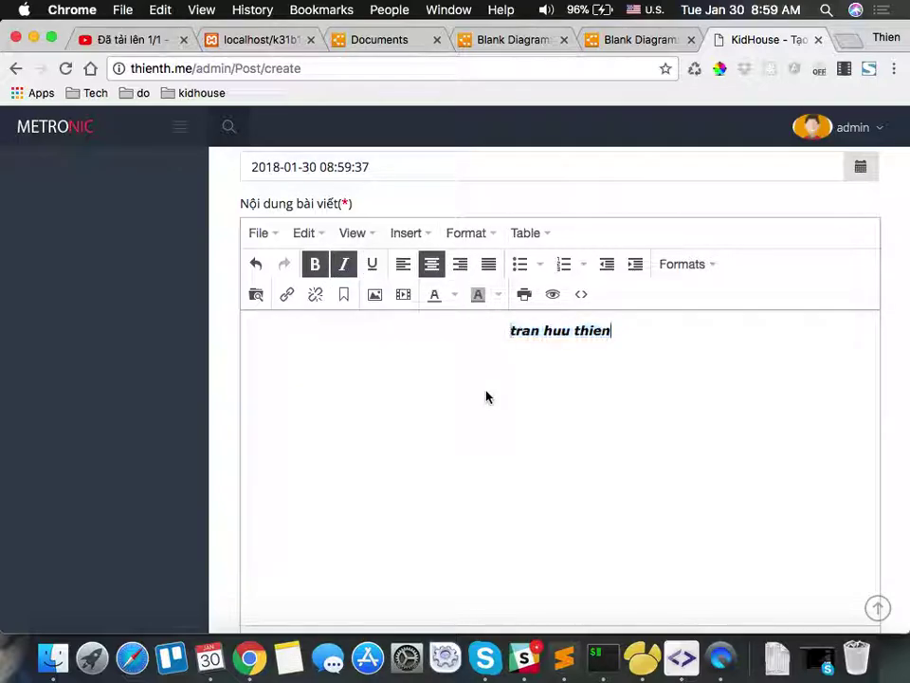
Step: Review the post, then close the KidHouse tab and go to the YouTube upload page
scroll(522, 410, "down", 3)
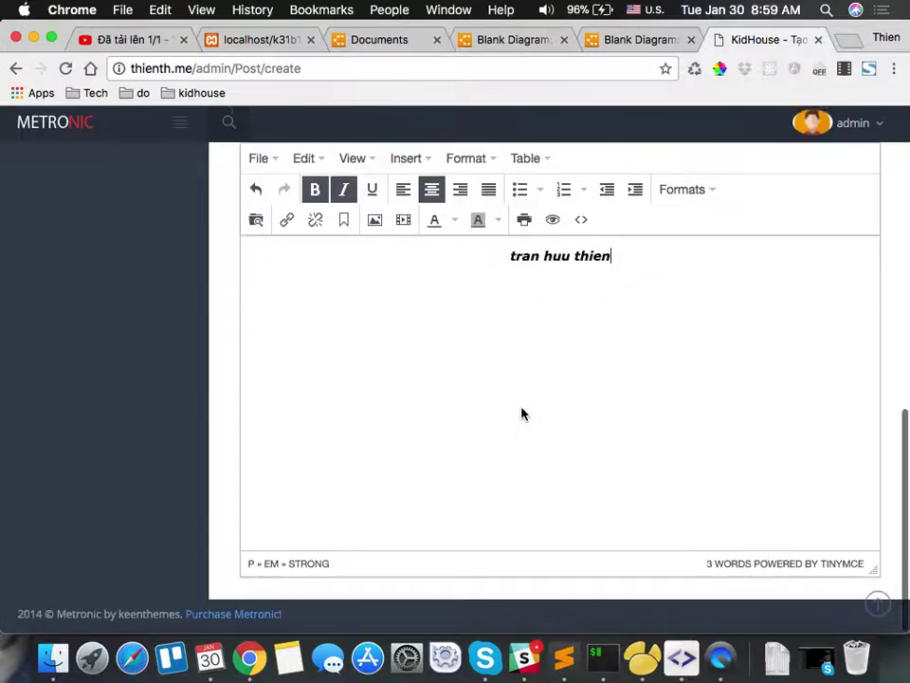
scroll(734, 533, "up", 10)
scroll(735, 528, "down", 10)
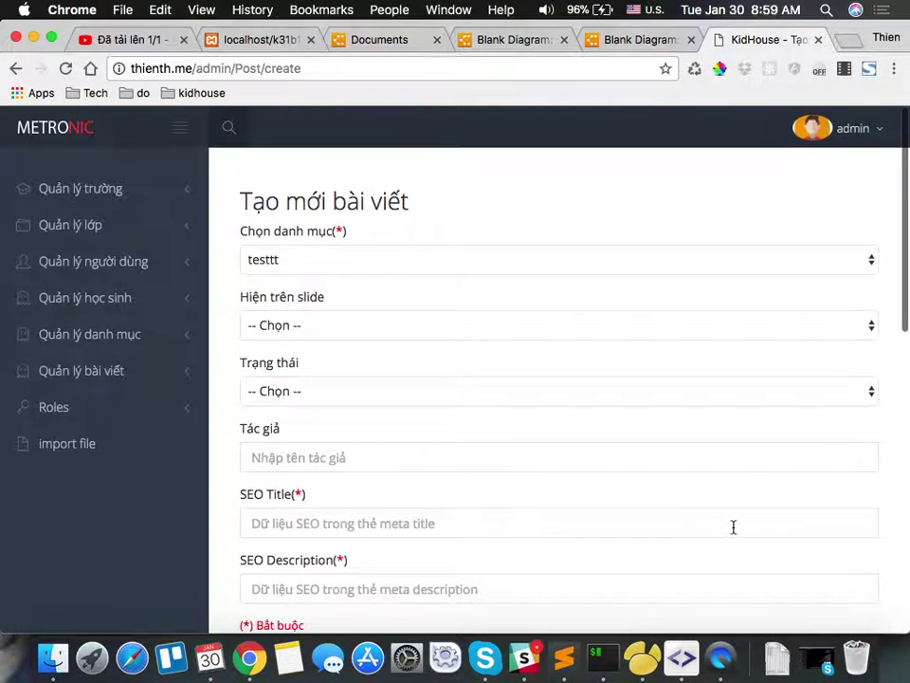
scroll(734, 531, "up", 5)
scroll(734, 532, "up", 3)
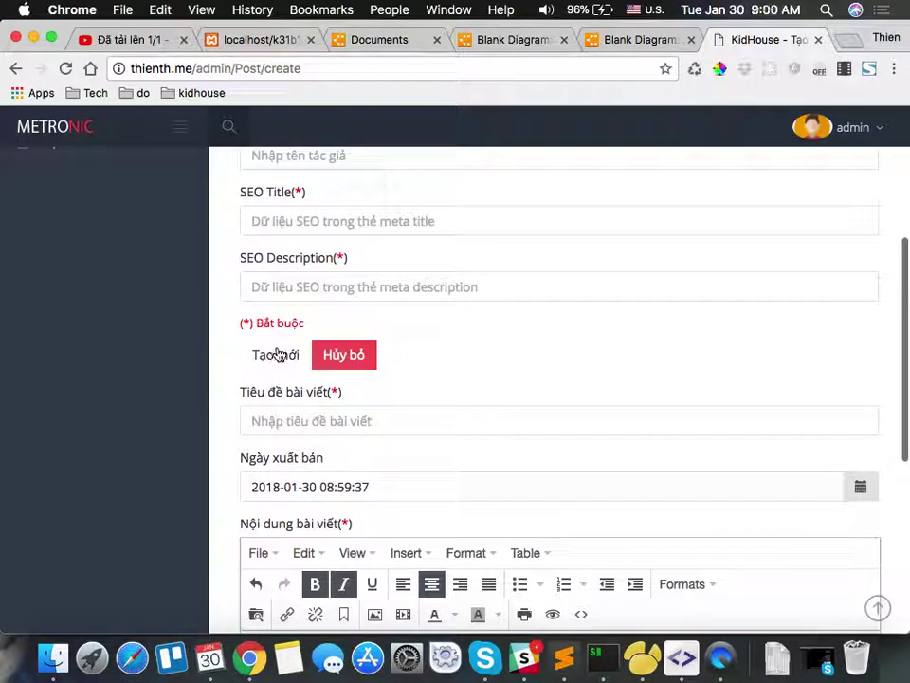
scroll(421, 486, "down", 7)
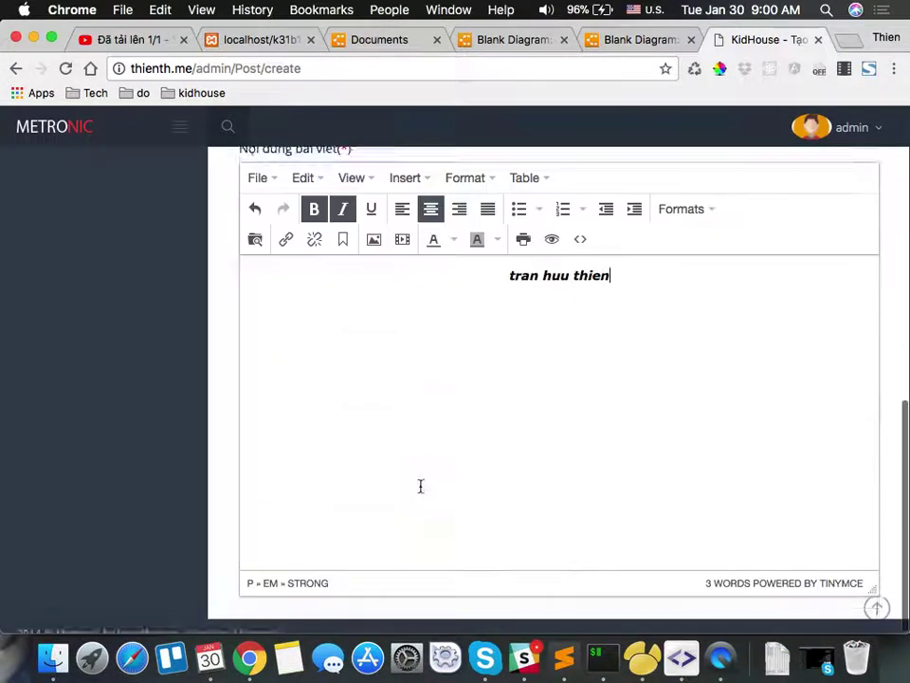
scroll(456, 512, "up", 2)
scroll(457, 518, "up", 5)
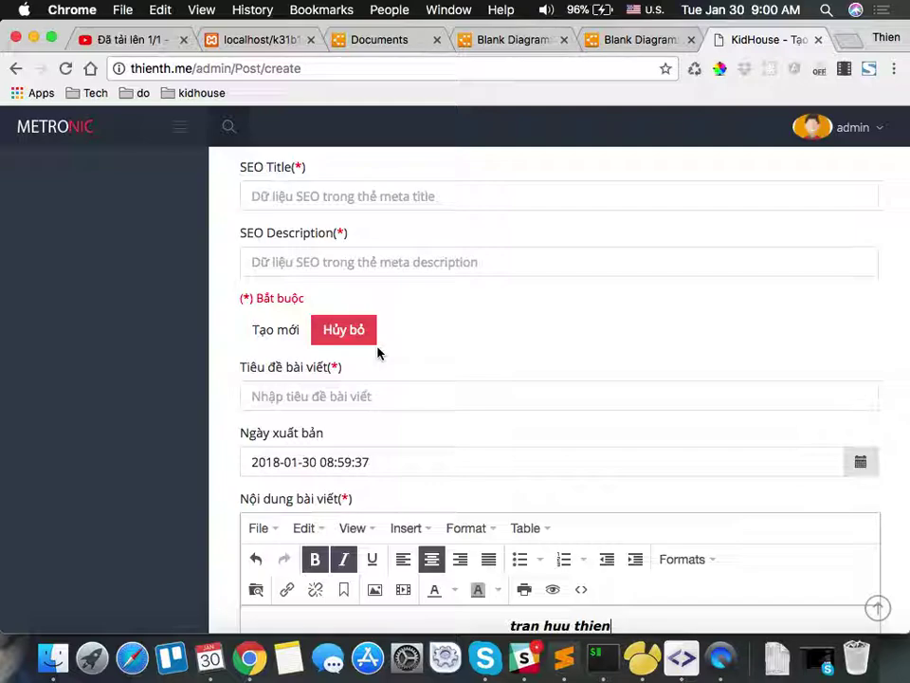
left_click(818, 40)
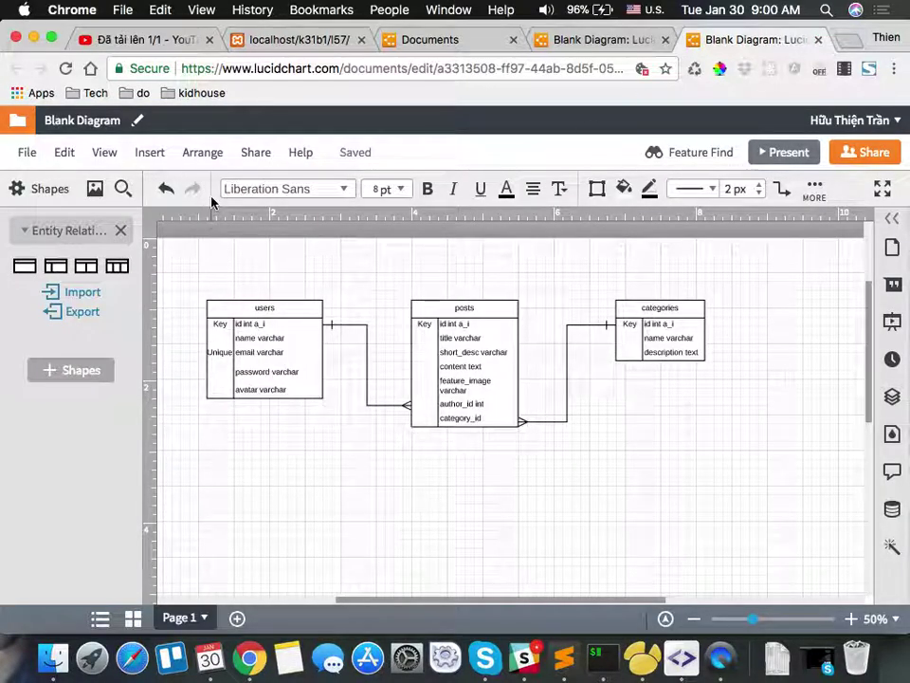
left_click(145, 35)
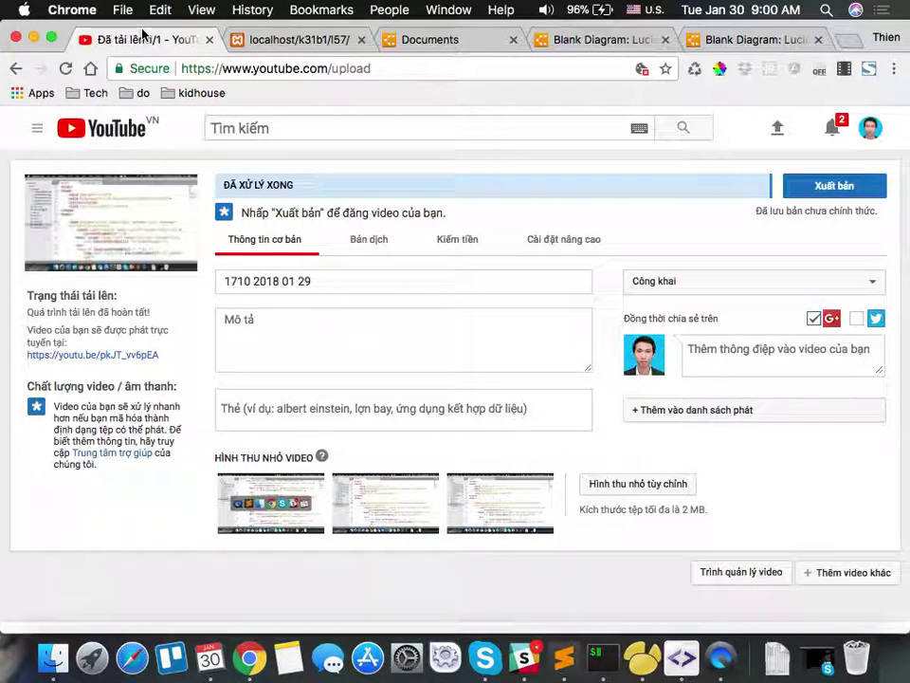
left_click(647, 408)
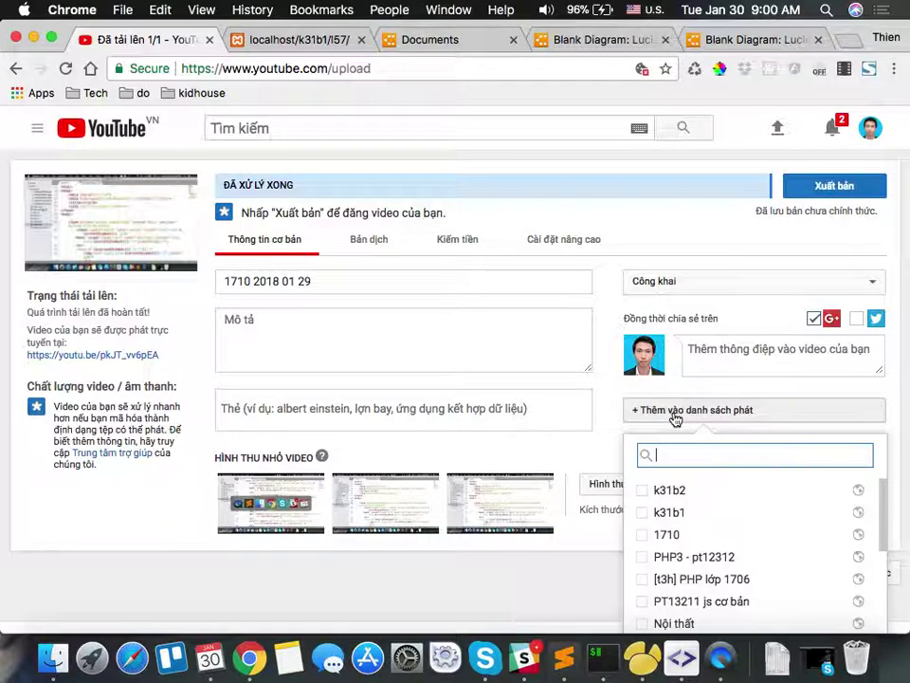
left_click(702, 535)
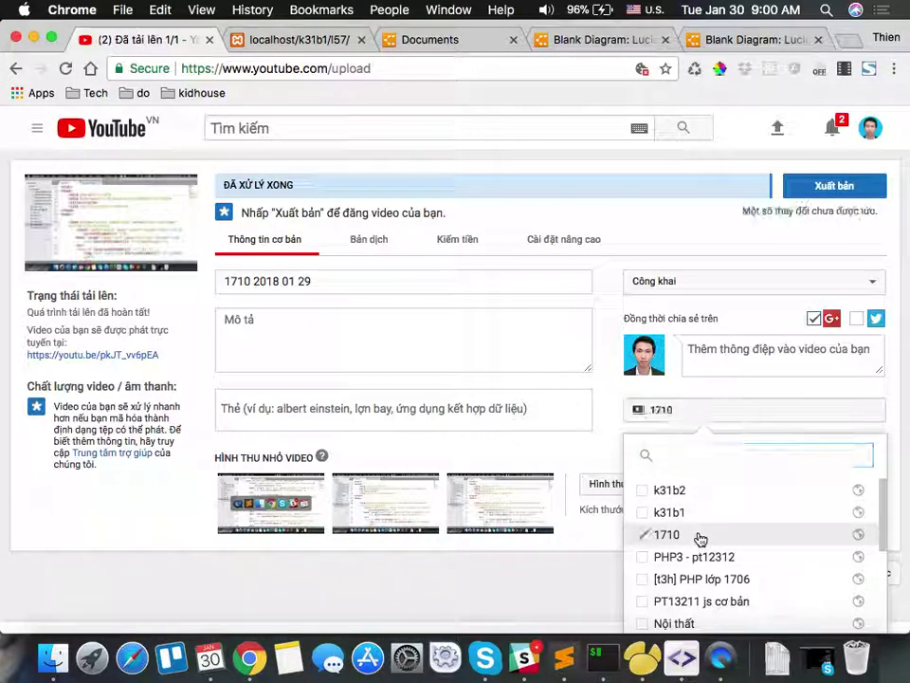
left_click(809, 187)
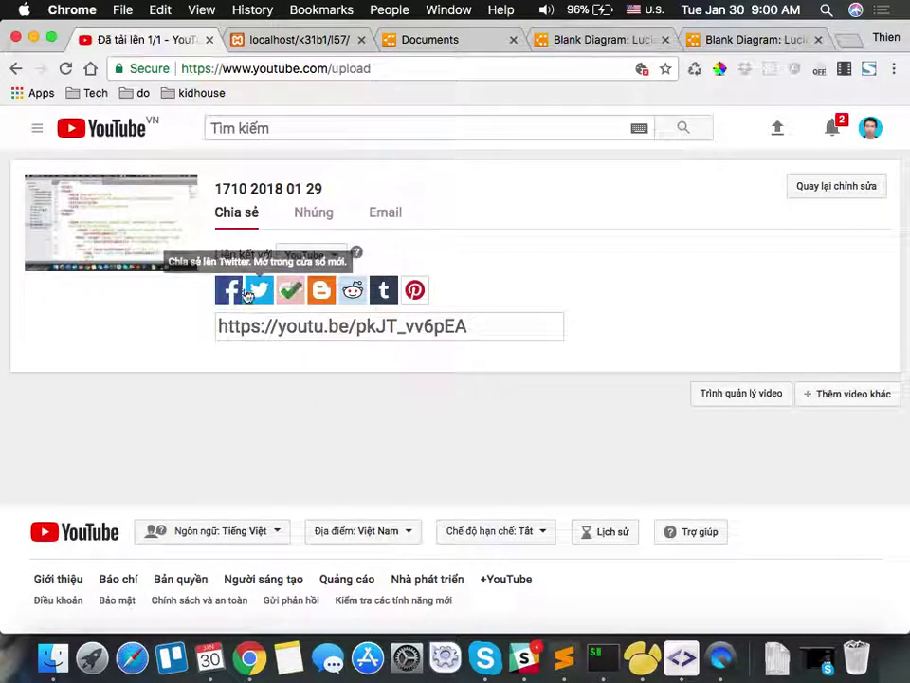
Step: Post the video link to the LPHP1710E Facebook group, then close the YouTube and localhost tabs
left_click(230, 300)
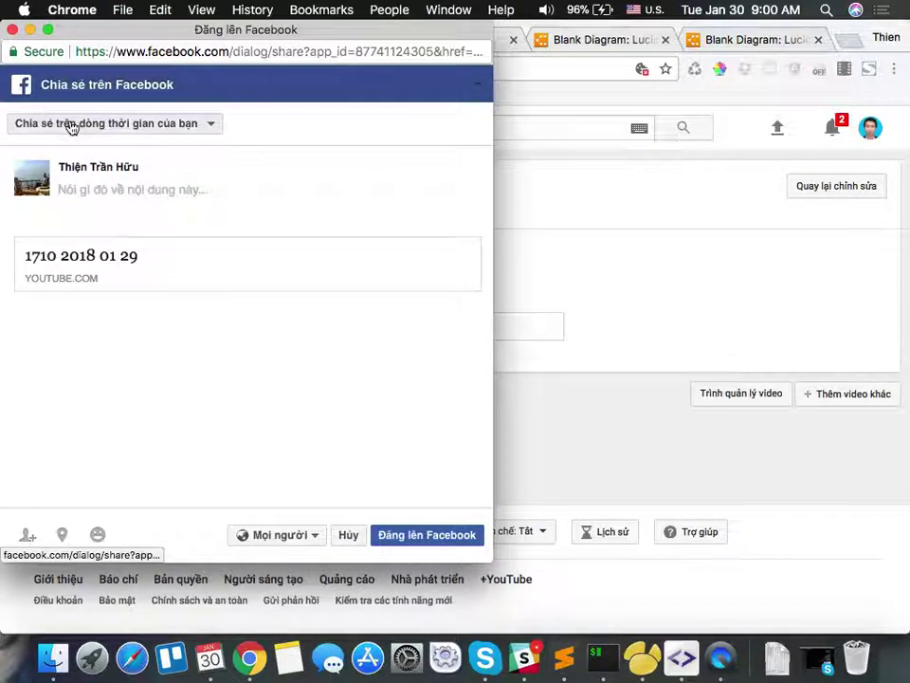
left_click(72, 125)
left_click(107, 192)
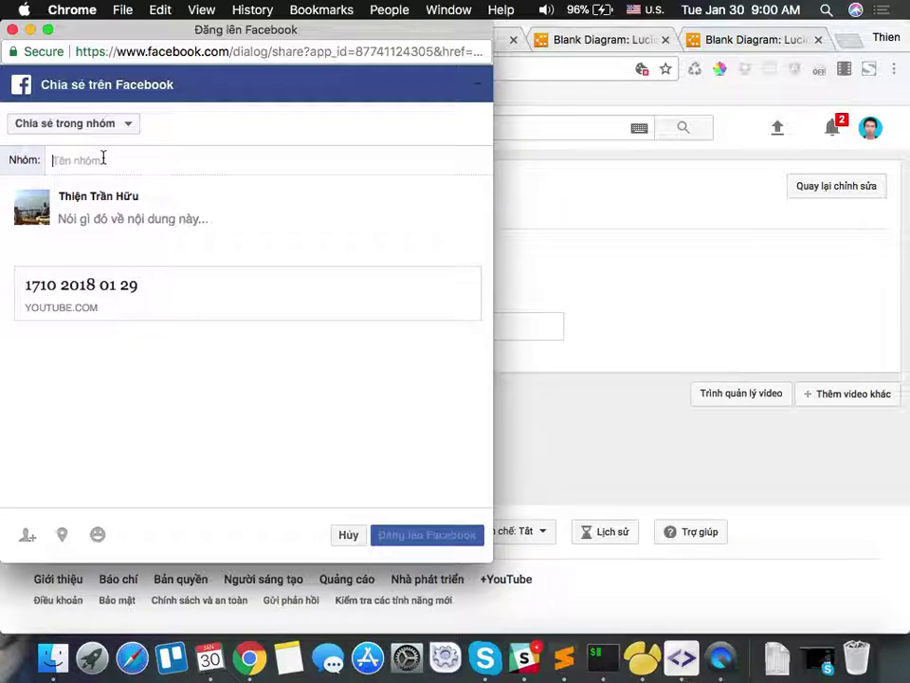
type("LP")
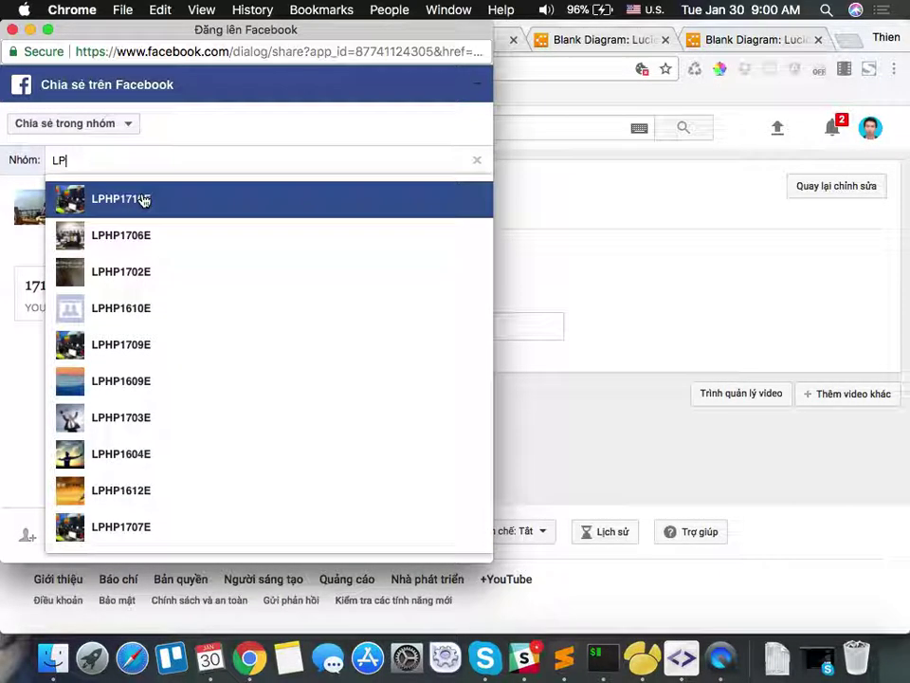
left_click(144, 200)
left_click(435, 537)
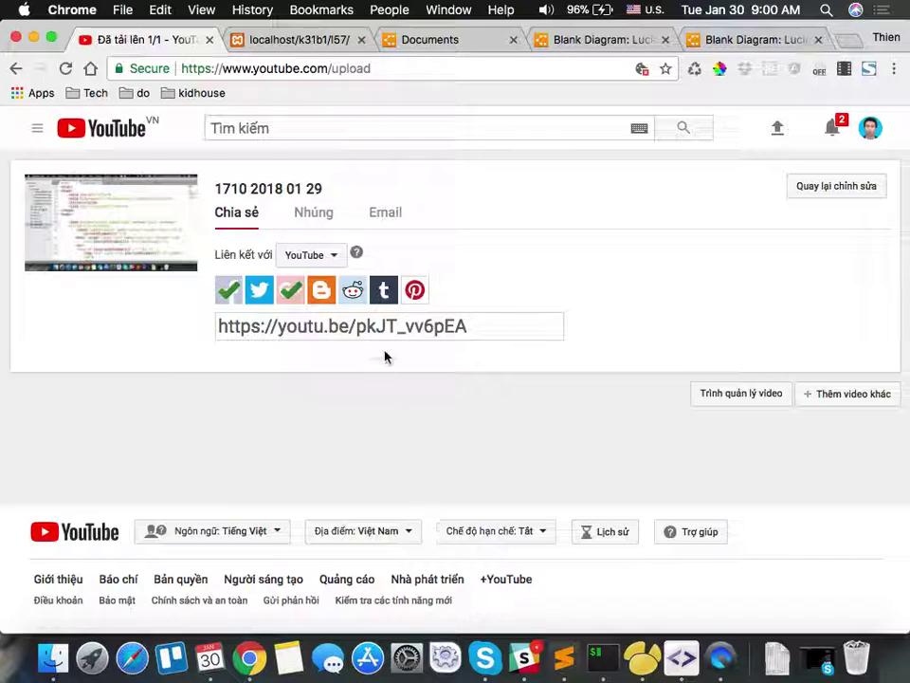
left_click(209, 39)
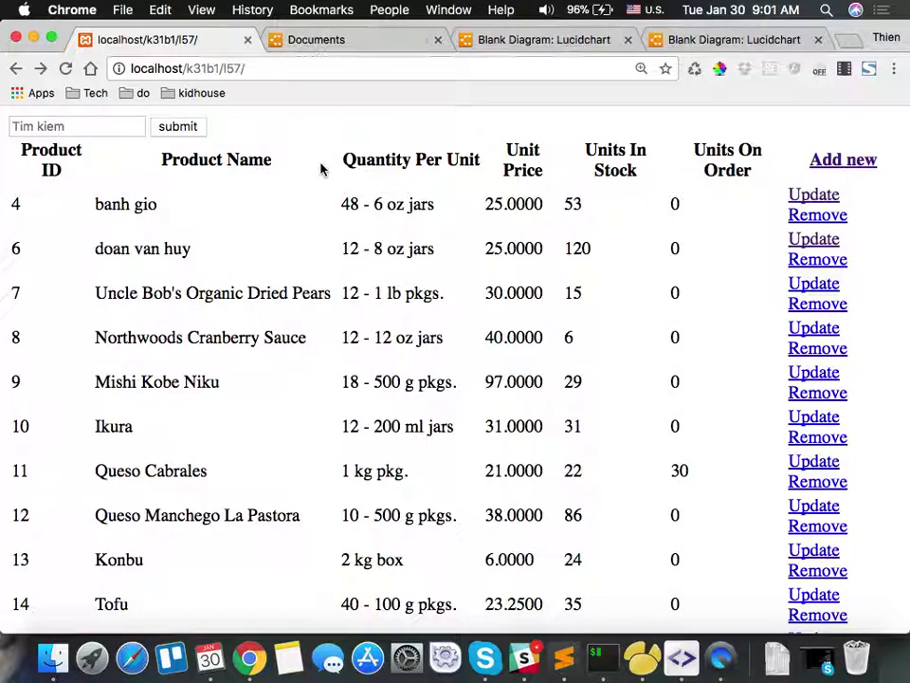
left_click(247, 40)
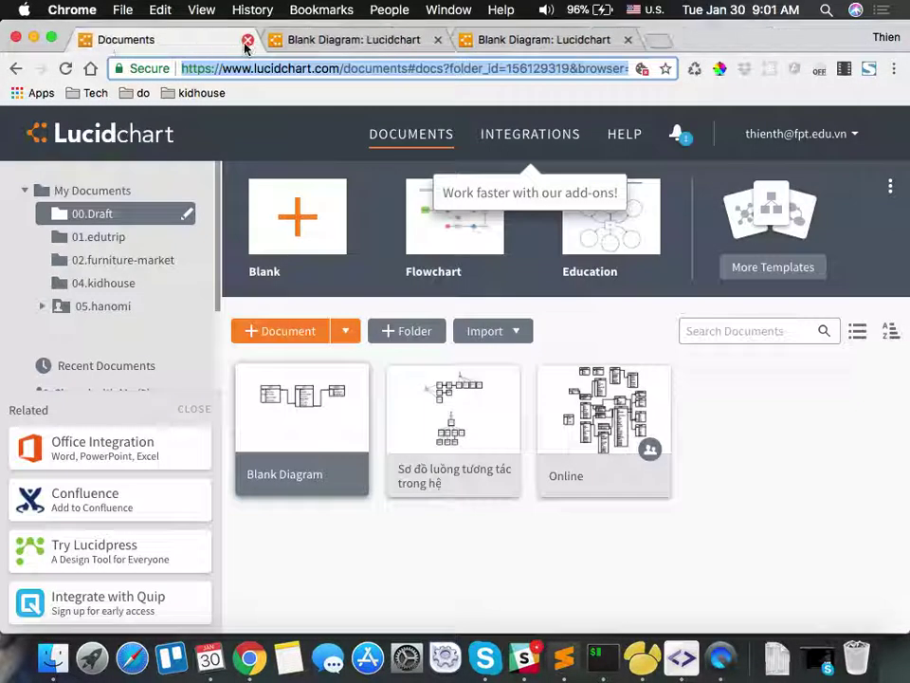